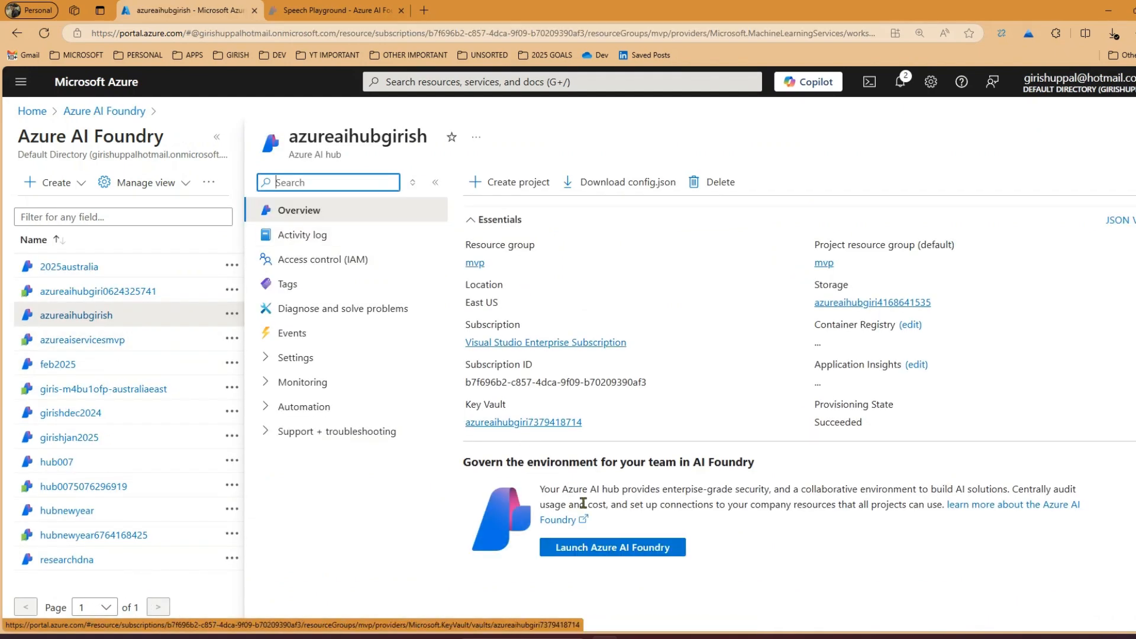
Launch Azure AI Foundry from the azureaihubgirish hub and open the girishdec2024 project
left_click(592, 548)
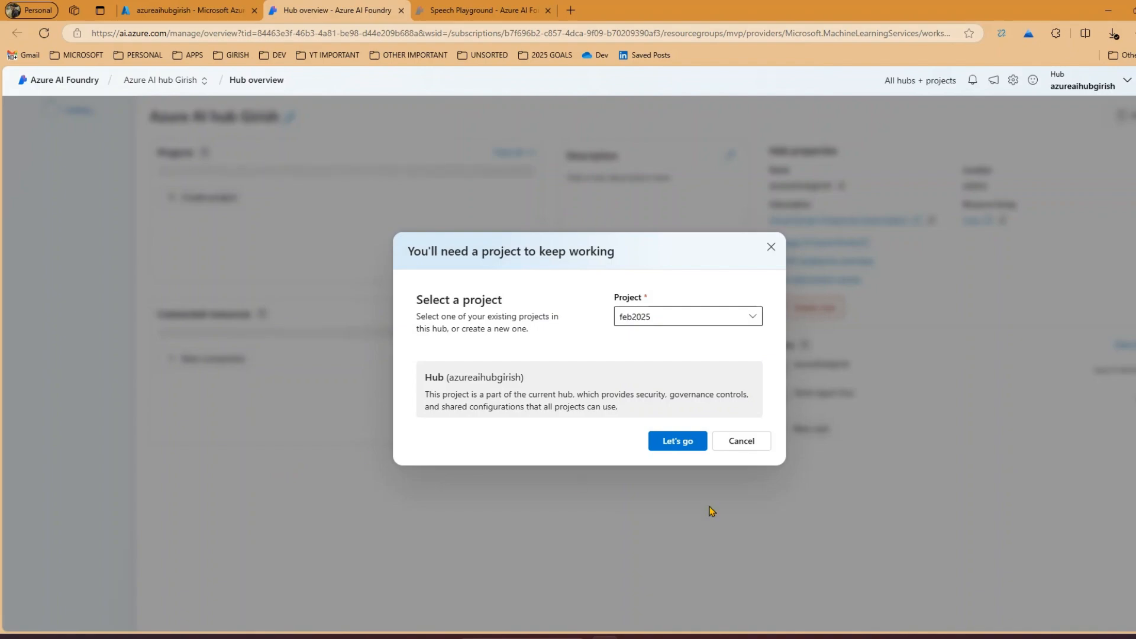
left_click(752, 315)
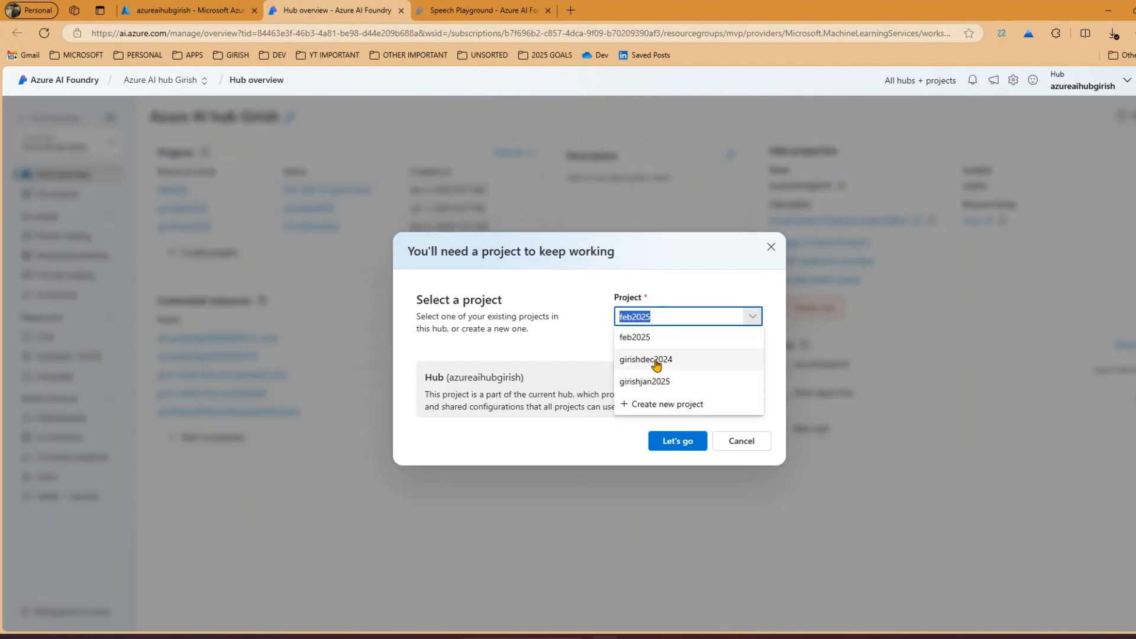
left_click(655, 361)
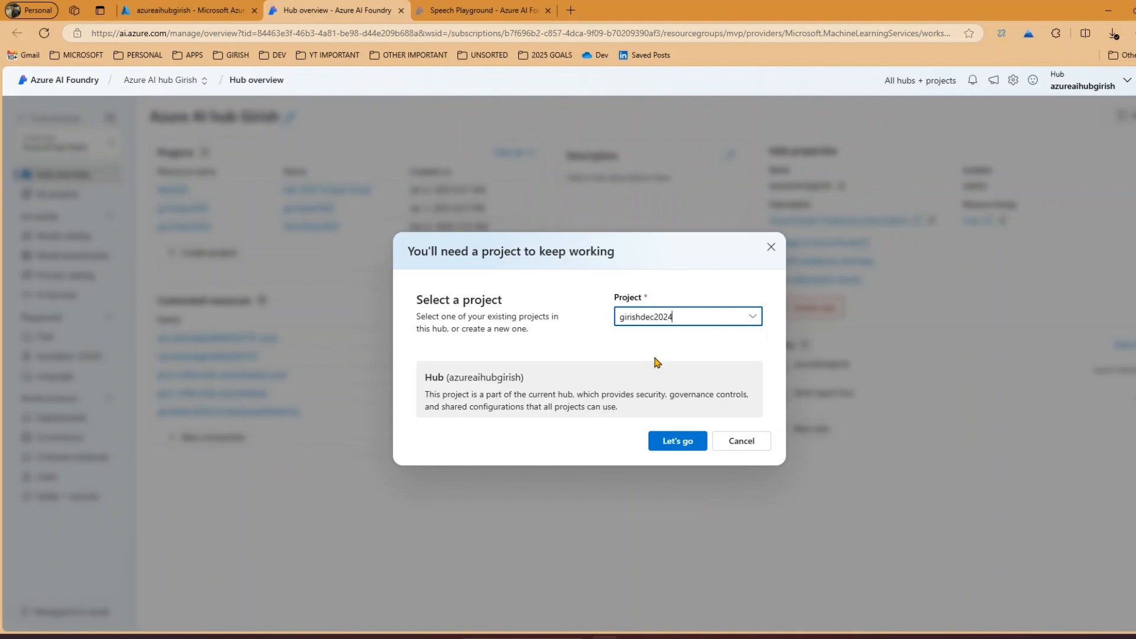
left_click(673, 442)
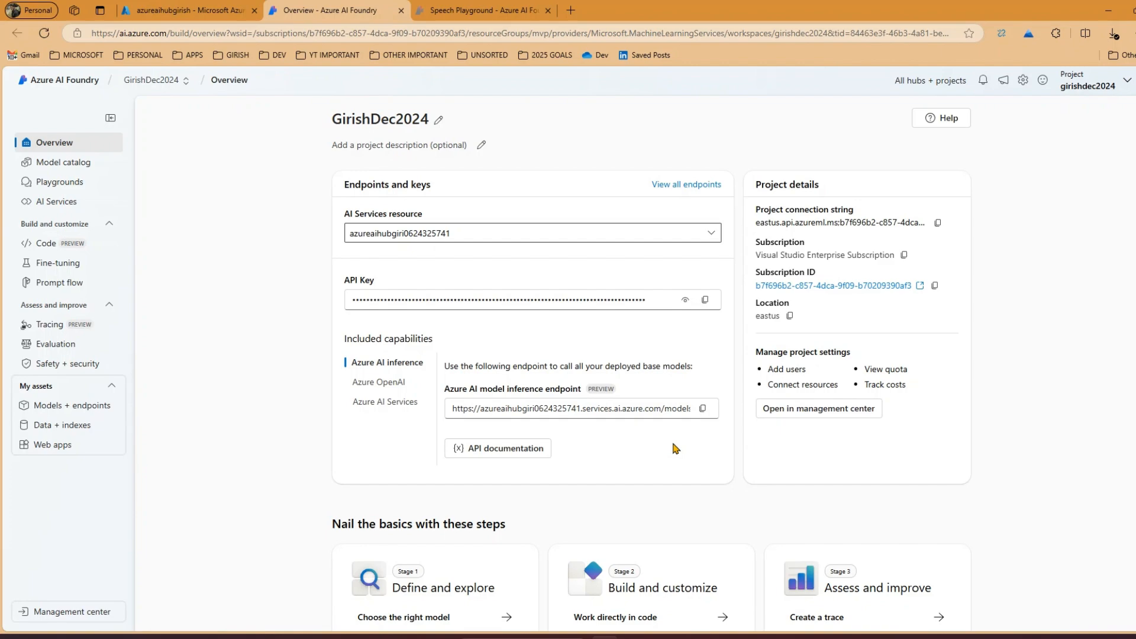
Open the project's Chat playground and look over the list of other available playground types
left_click(67, 185)
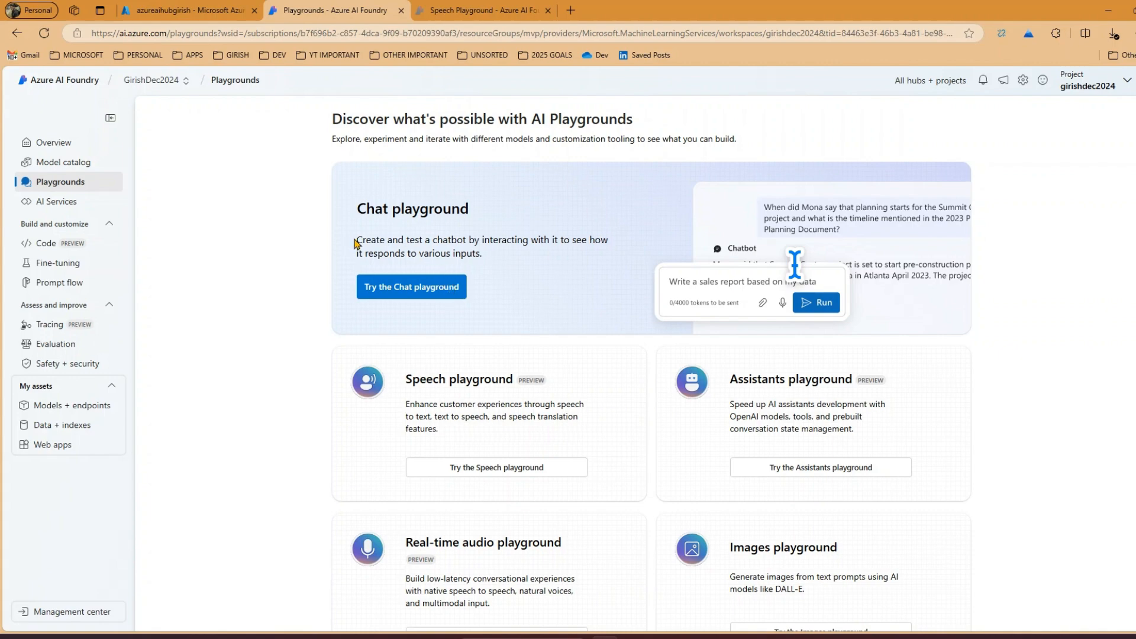
left_click_drag(355, 243, 583, 263)
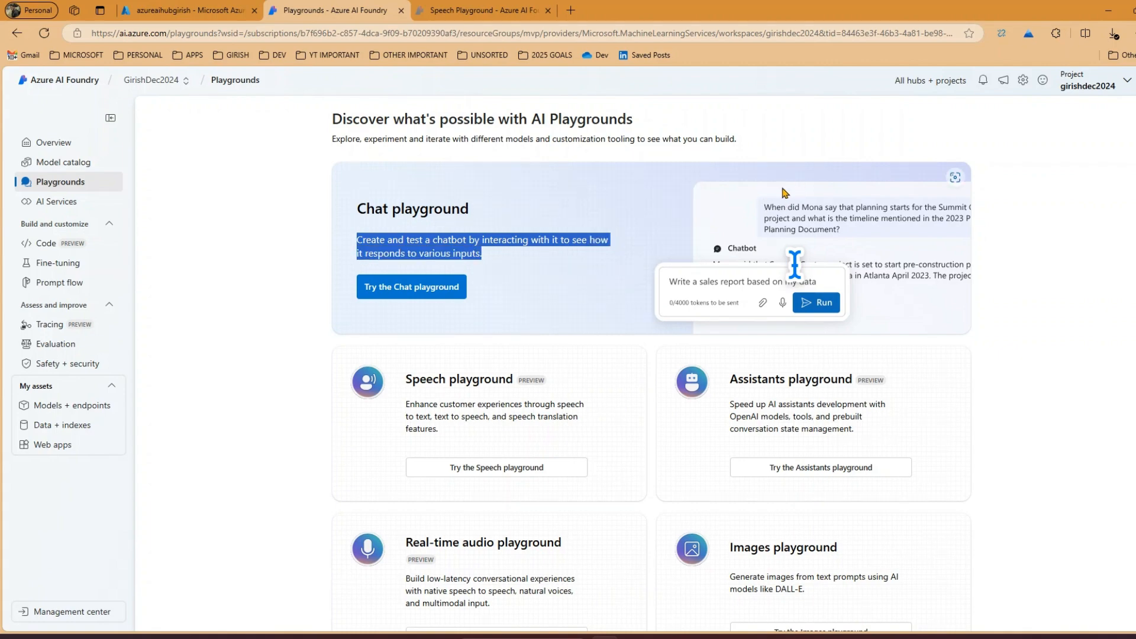
left_click(441, 294)
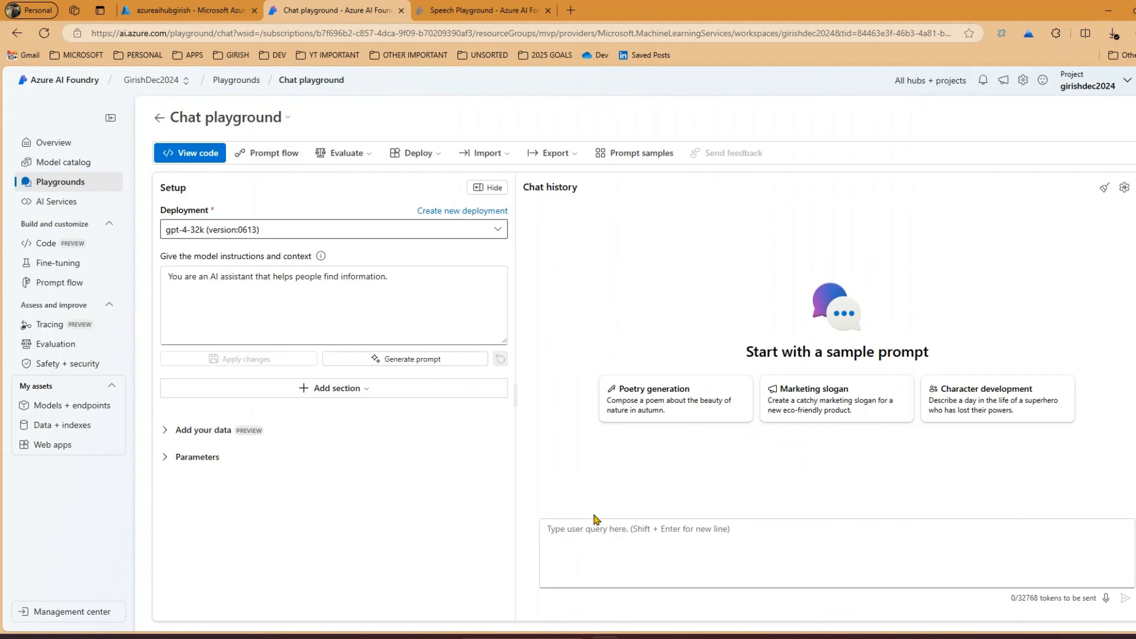
left_click(287, 122)
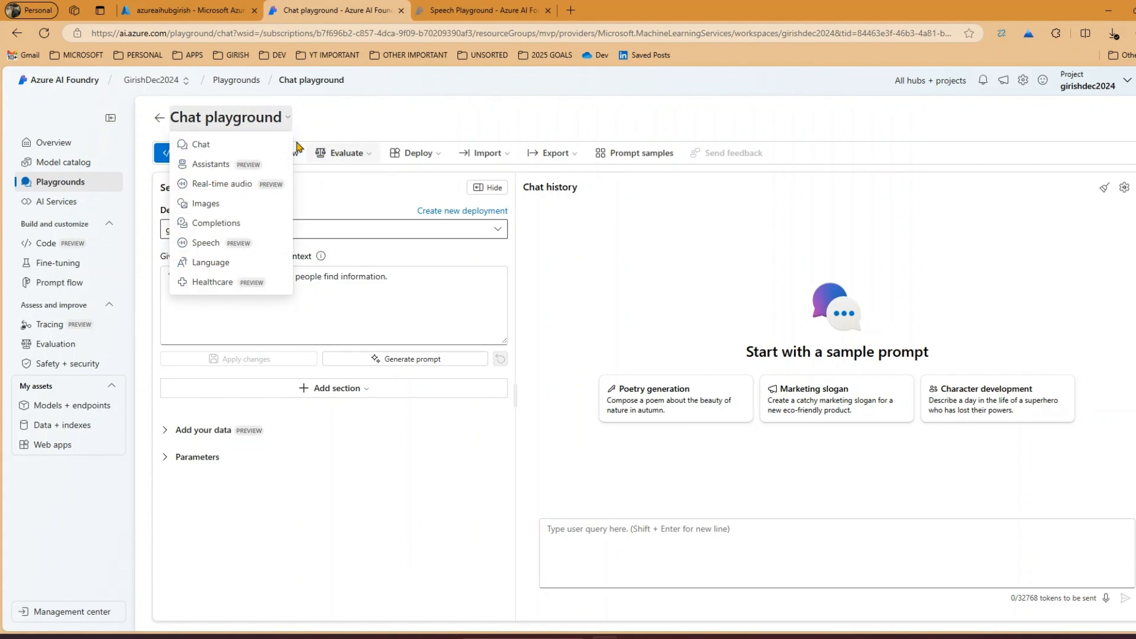
left_click(366, 113)
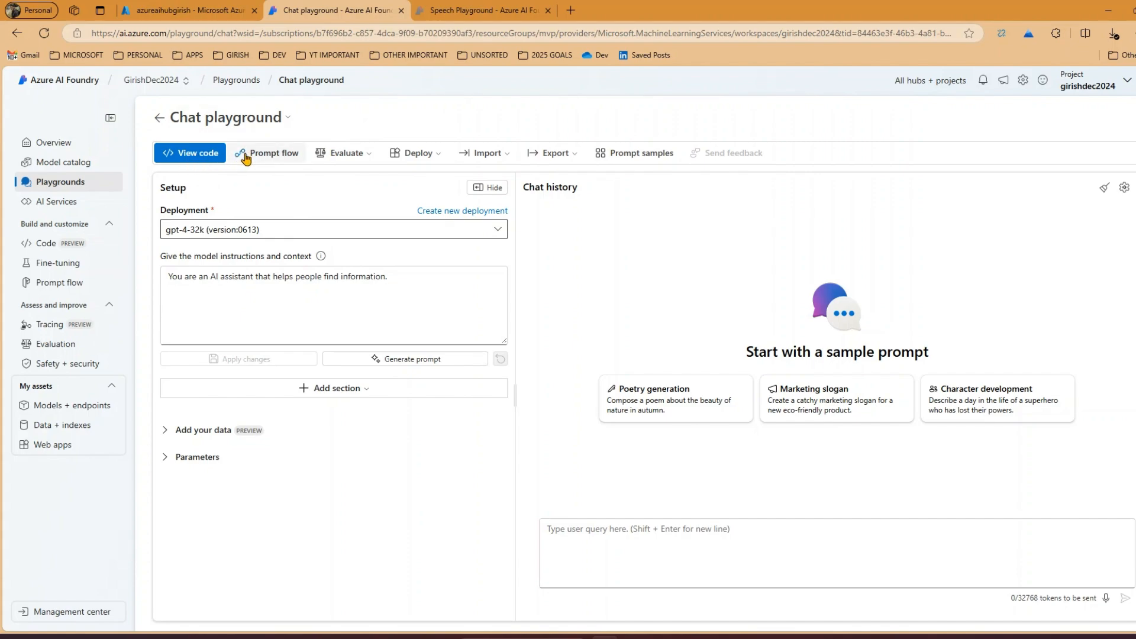
Open the chat sample code and examine the Python version with EntraID authentication, including its endpoint URL
left_click(210, 155)
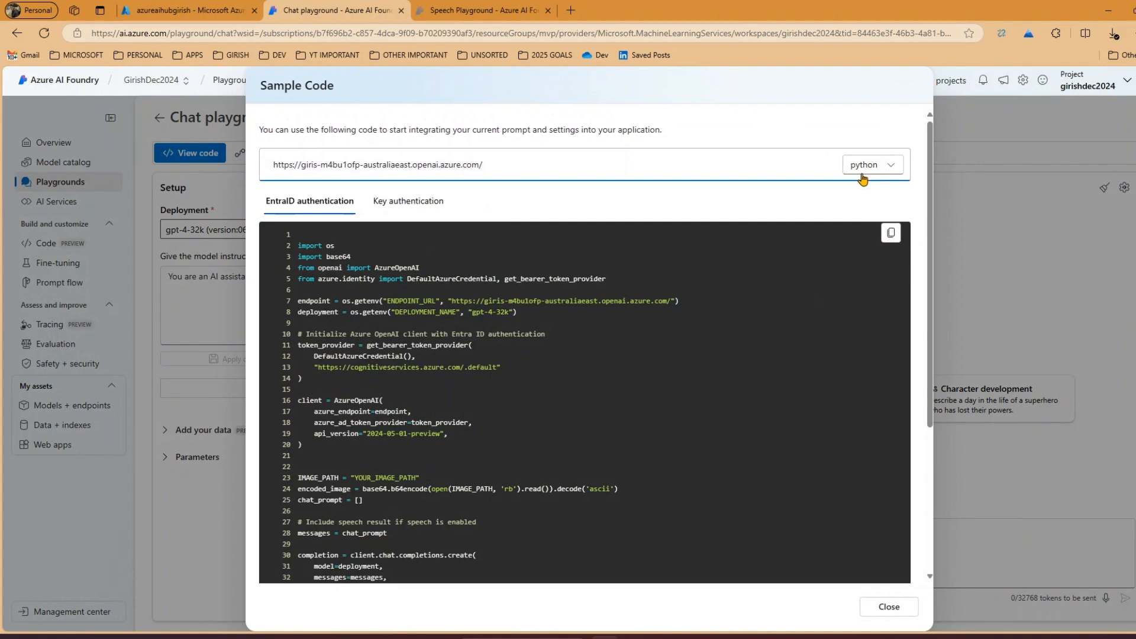
left_click(727, 285)
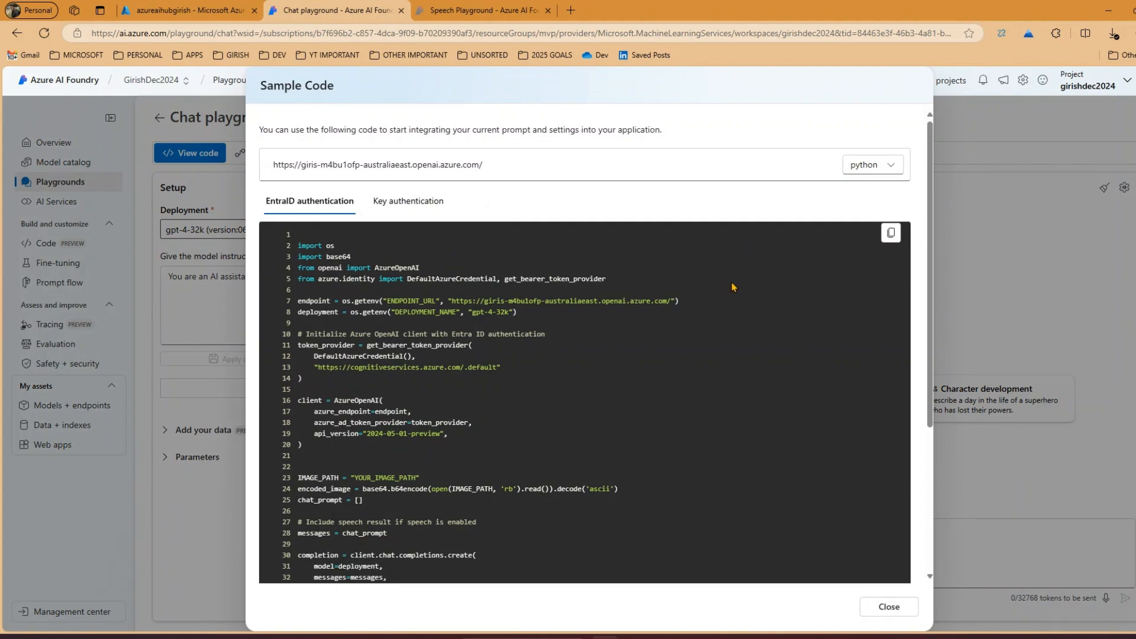
scroll(732, 287, "down", 2)
scroll(739, 293, "down", 2)
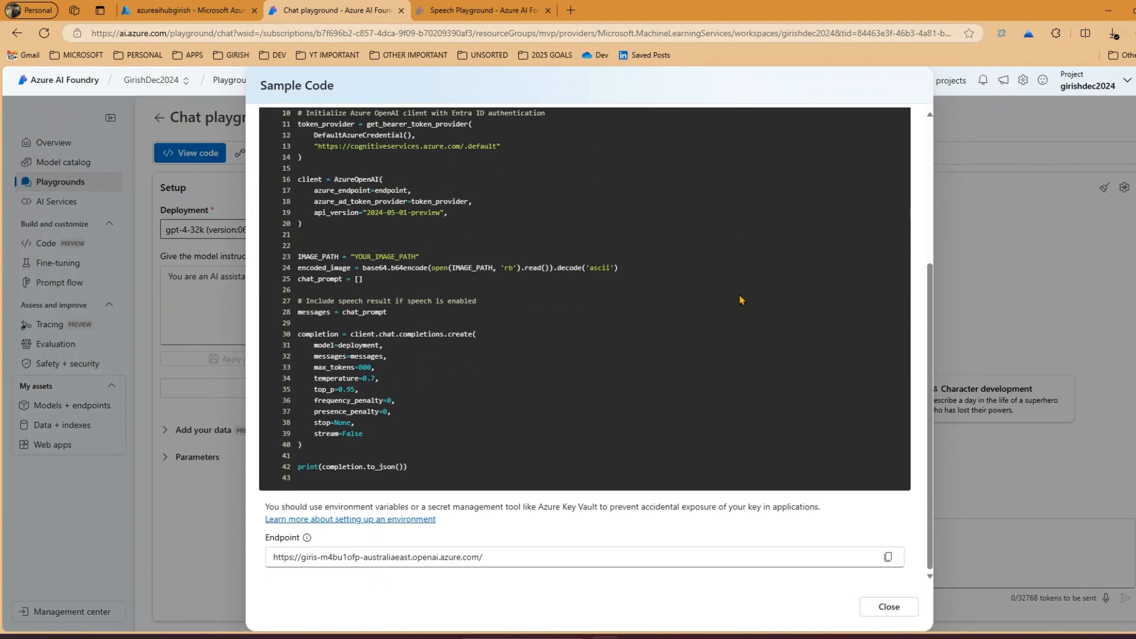
scroll(740, 296, "up", 4)
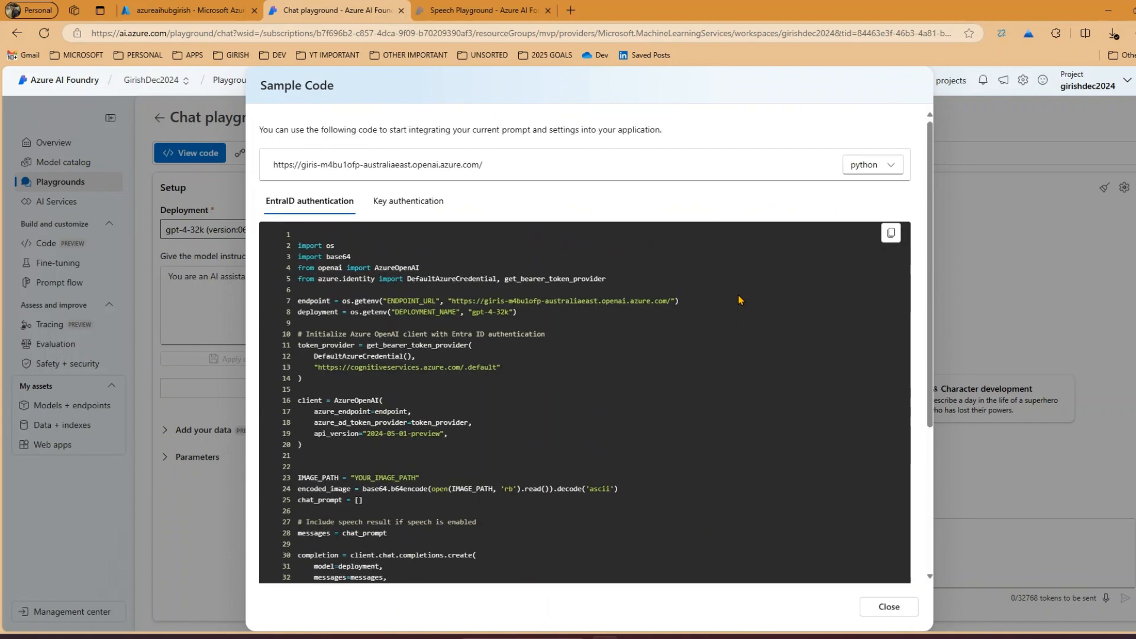
scroll(737, 294, "down", 4)
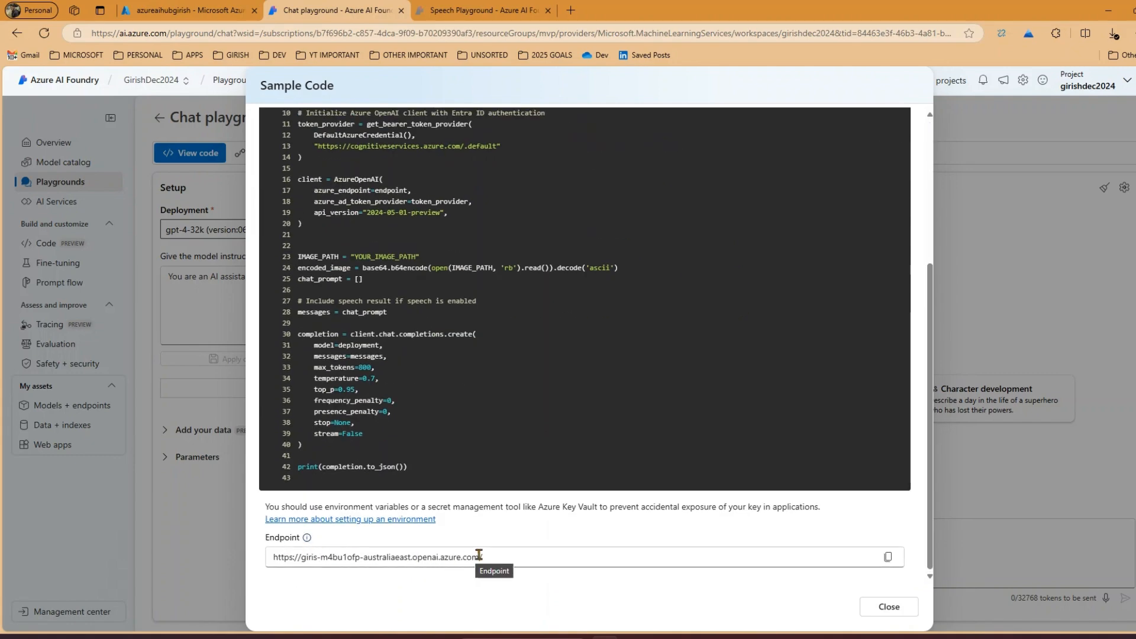
left_click_drag(491, 558, 271, 558)
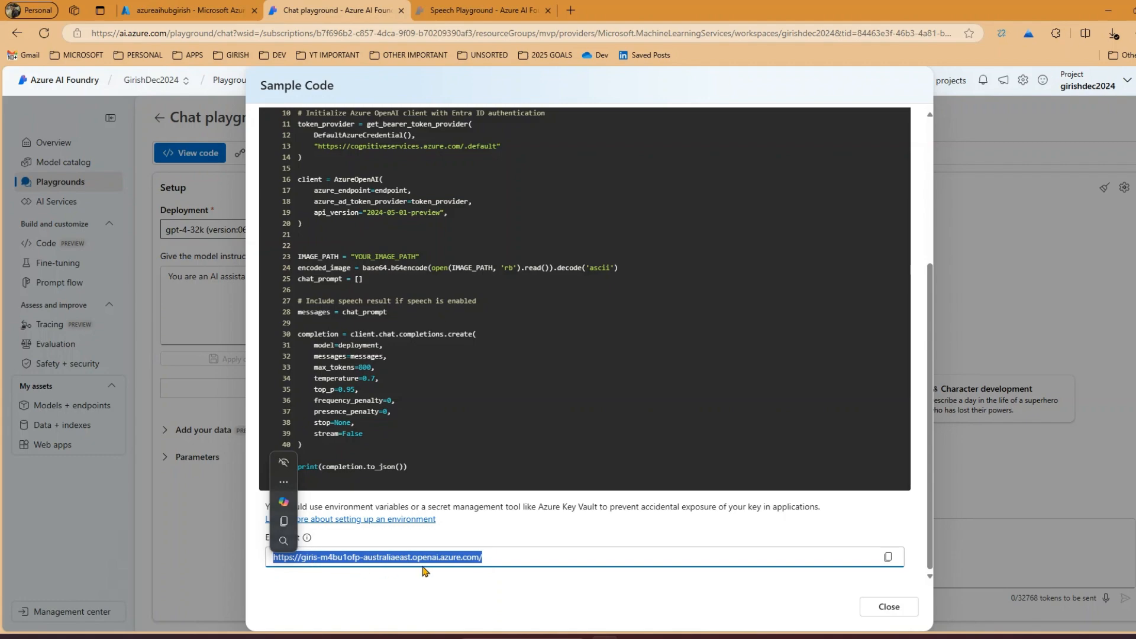
left_click(535, 539)
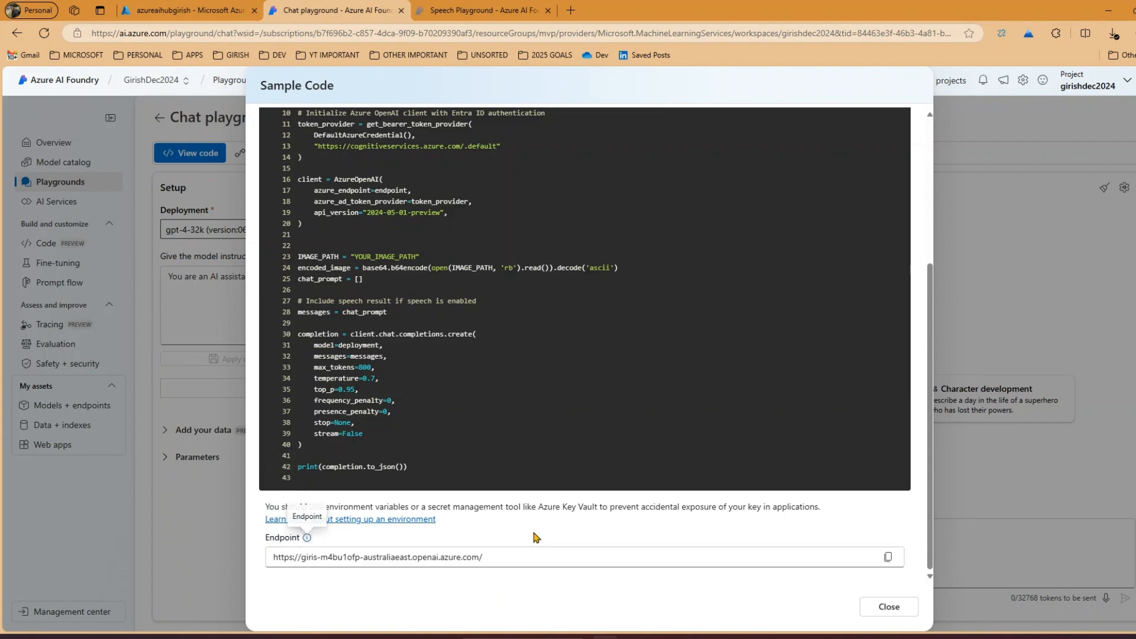
scroll(790, 520, "up", 4)
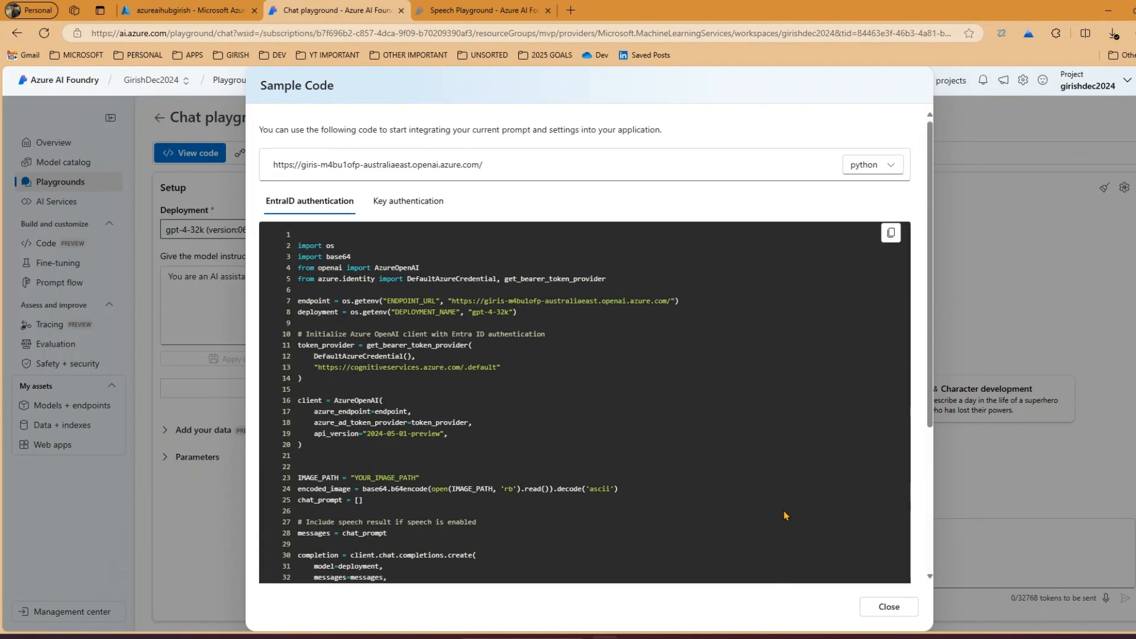
Review the Python sample for key authentication and return to the EntraID authentication version
left_click(406, 201)
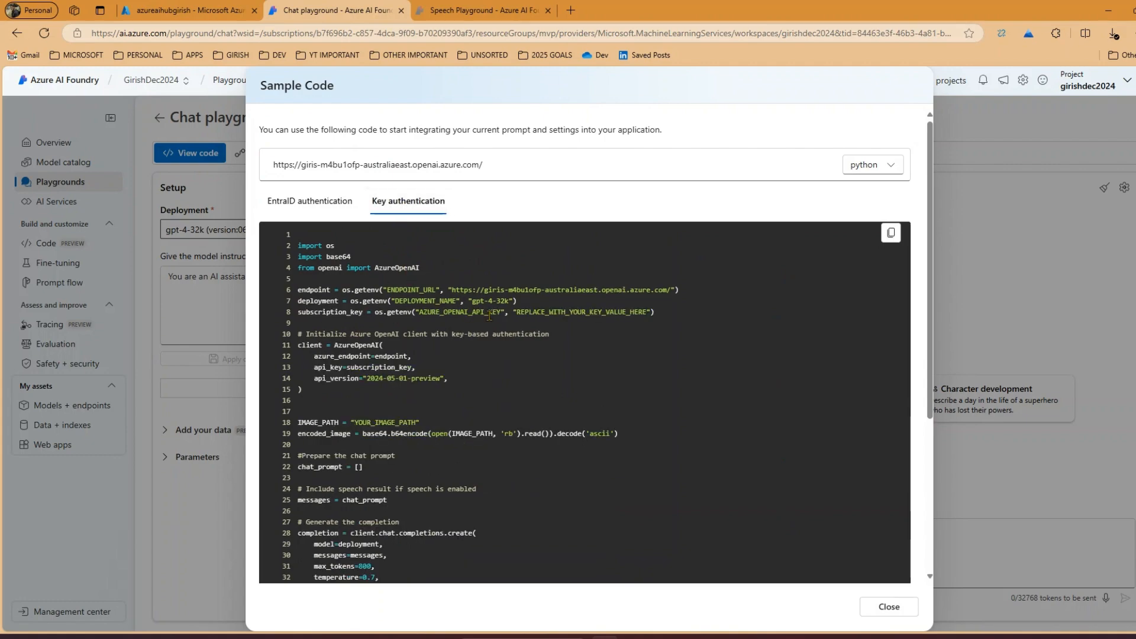
scroll(489, 316, "down", 4)
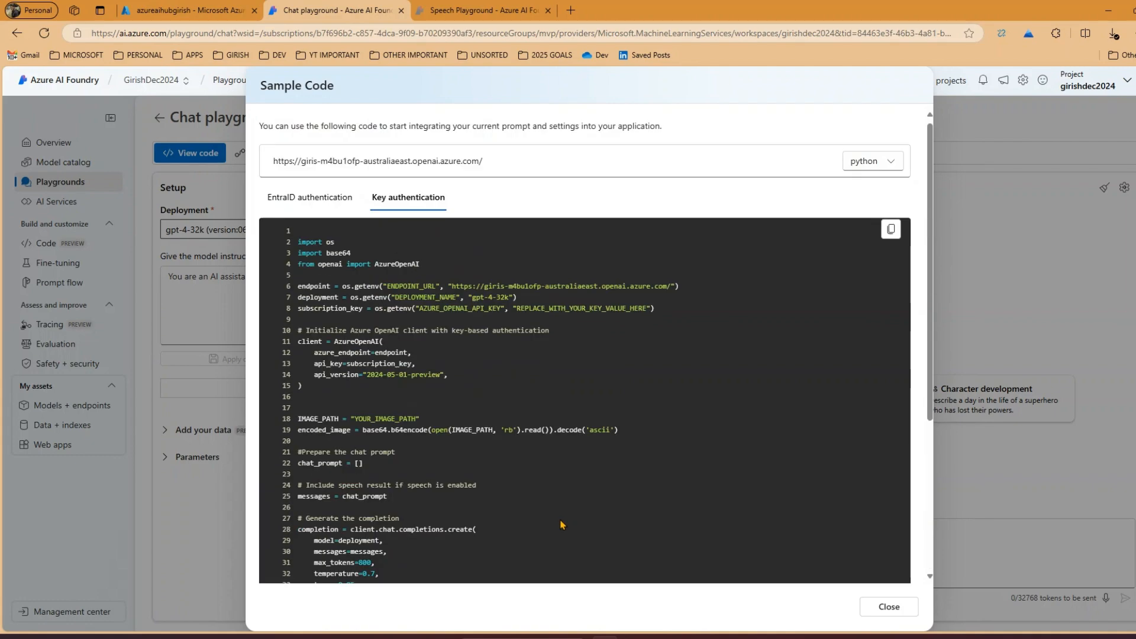
scroll(414, 355, "up", 5)
left_click(310, 202)
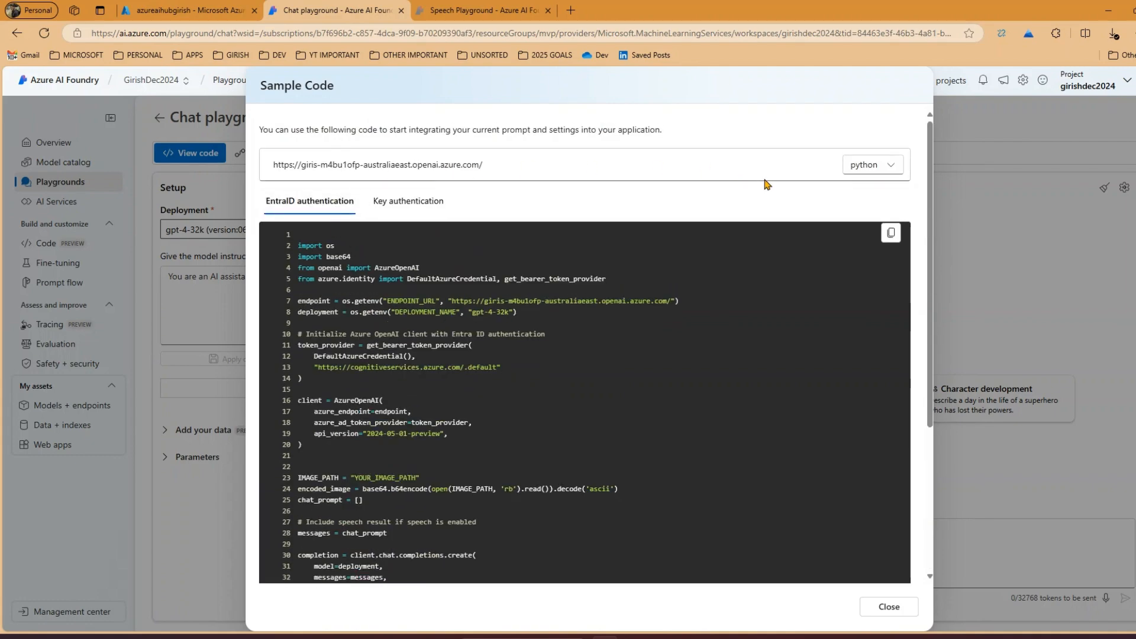
View the sample code in JSON and in C#, examining the chat completion options block of the C# version
left_click(895, 171)
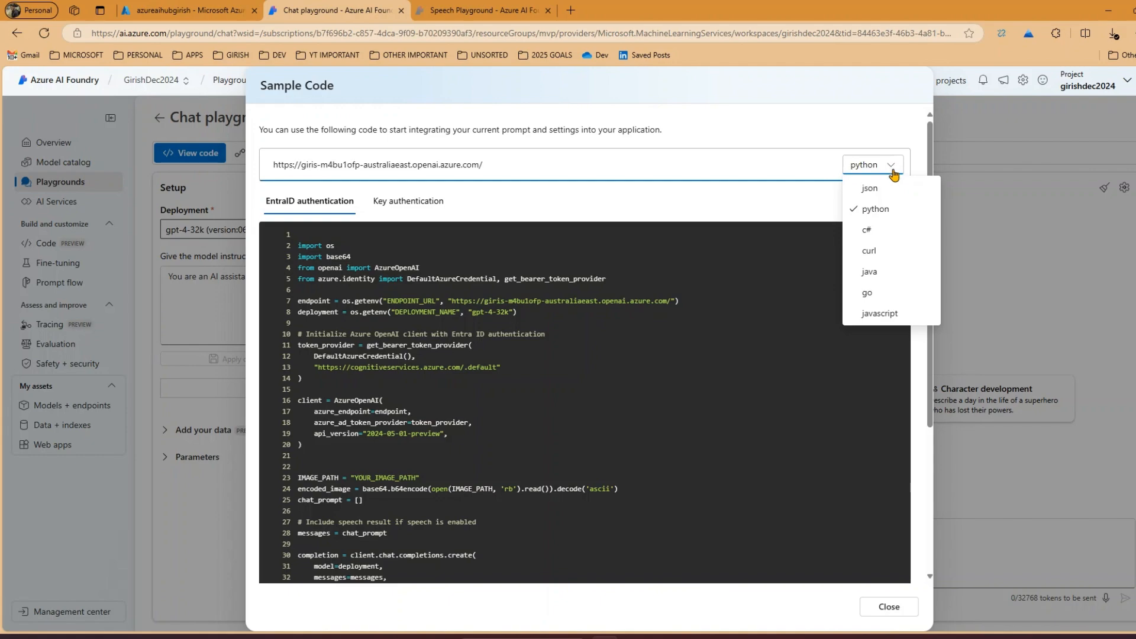
left_click(870, 189)
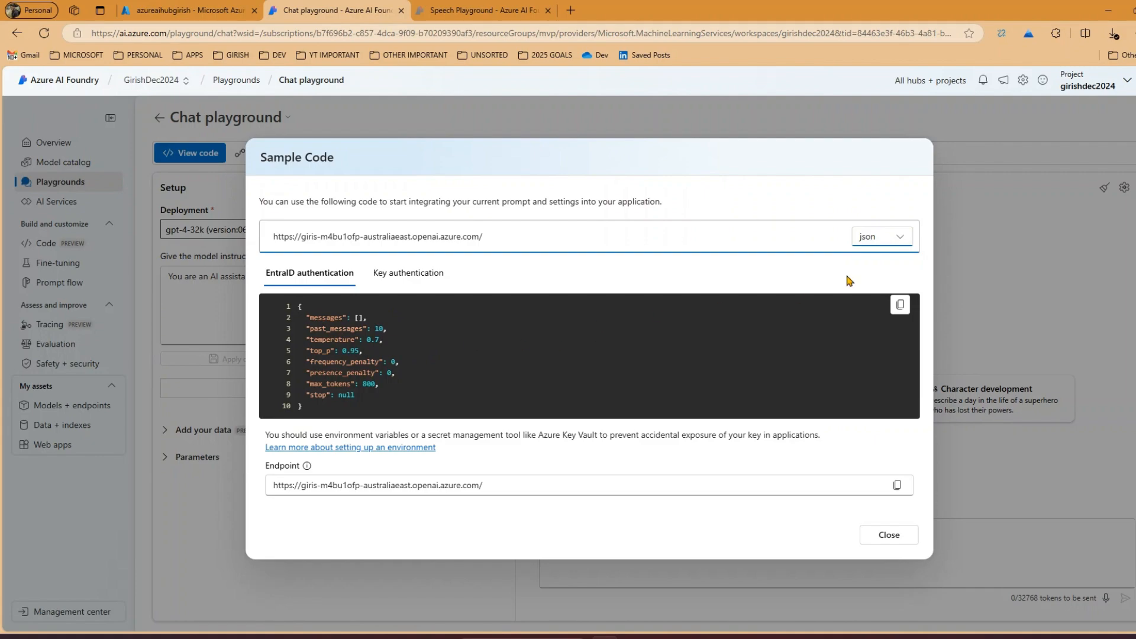
left_click(898, 238)
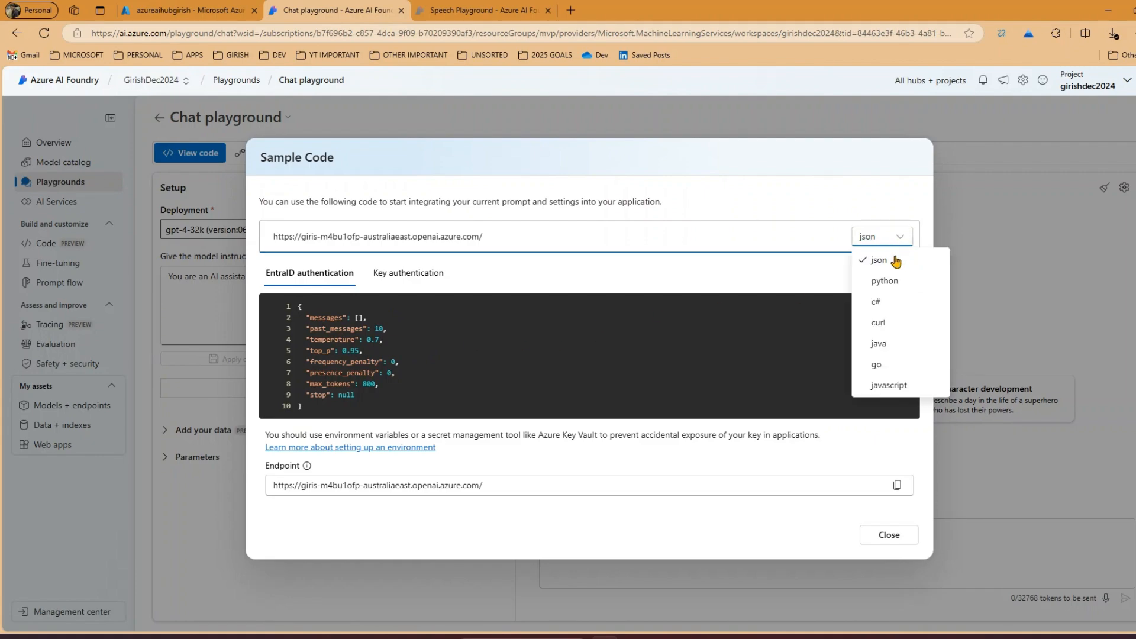
left_click(882, 301)
scroll(492, 512, "down", 10)
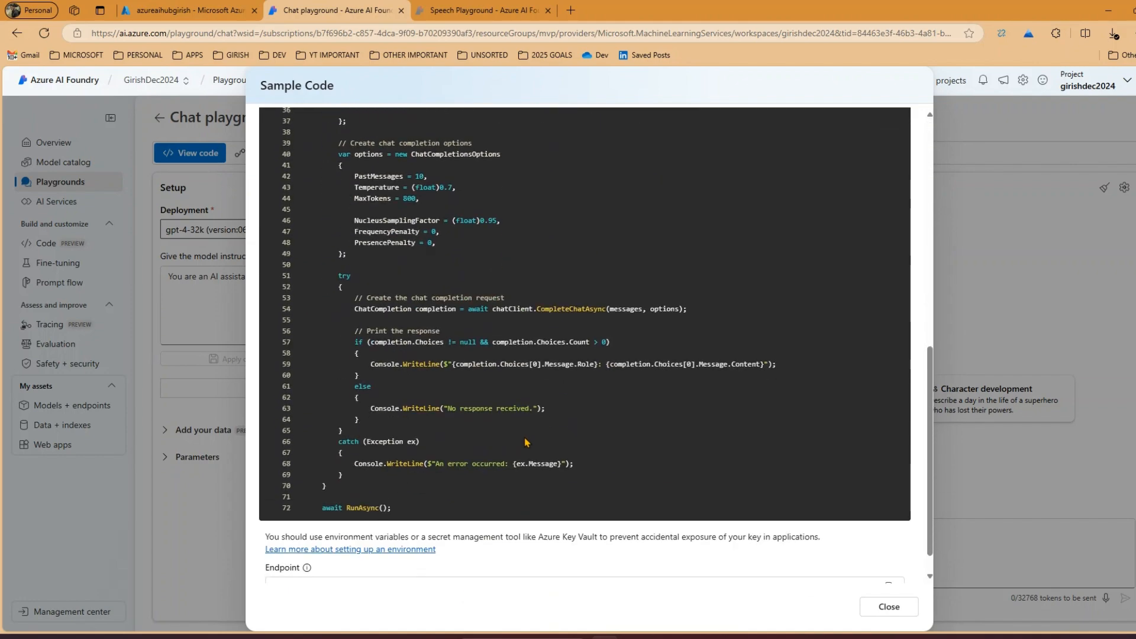
scroll(526, 444, "up", 5)
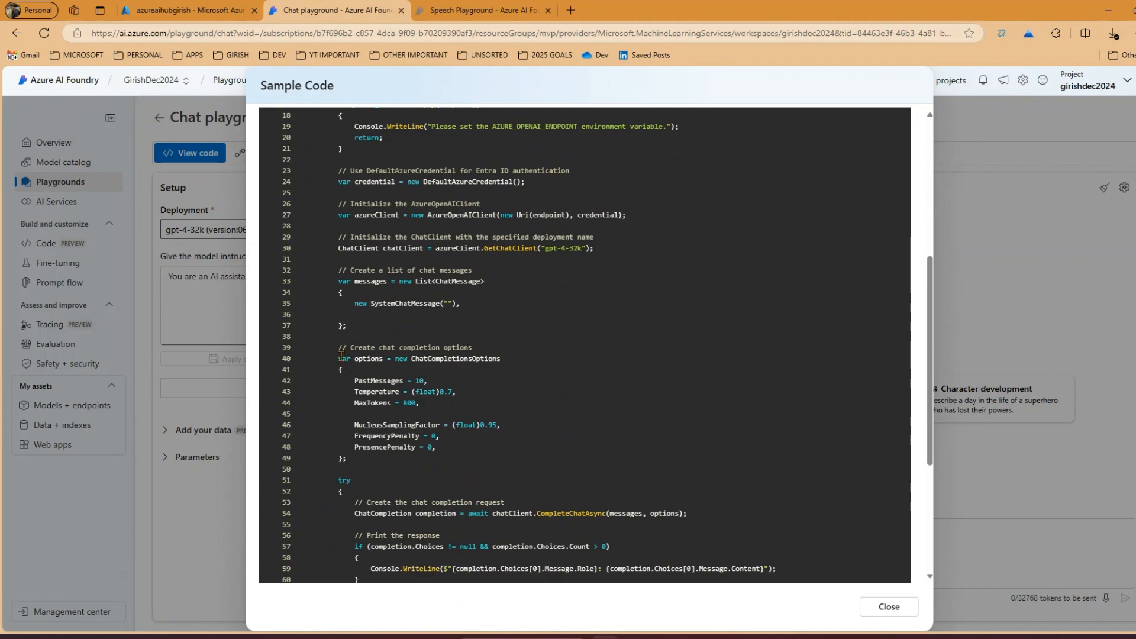
left_click_drag(344, 359, 356, 459)
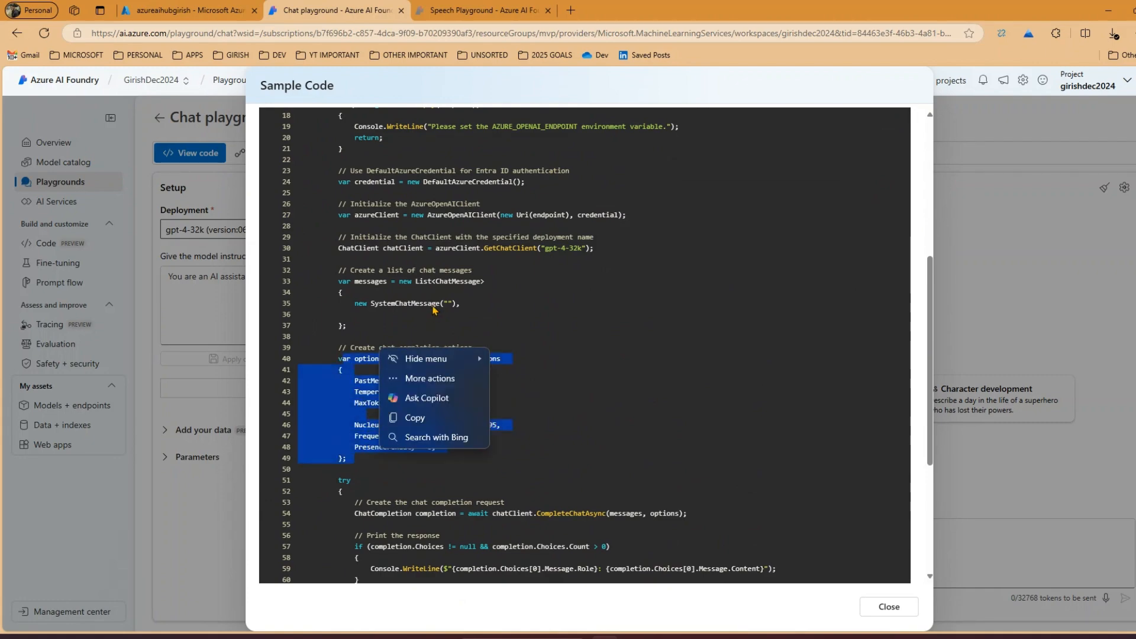
left_click(438, 237)
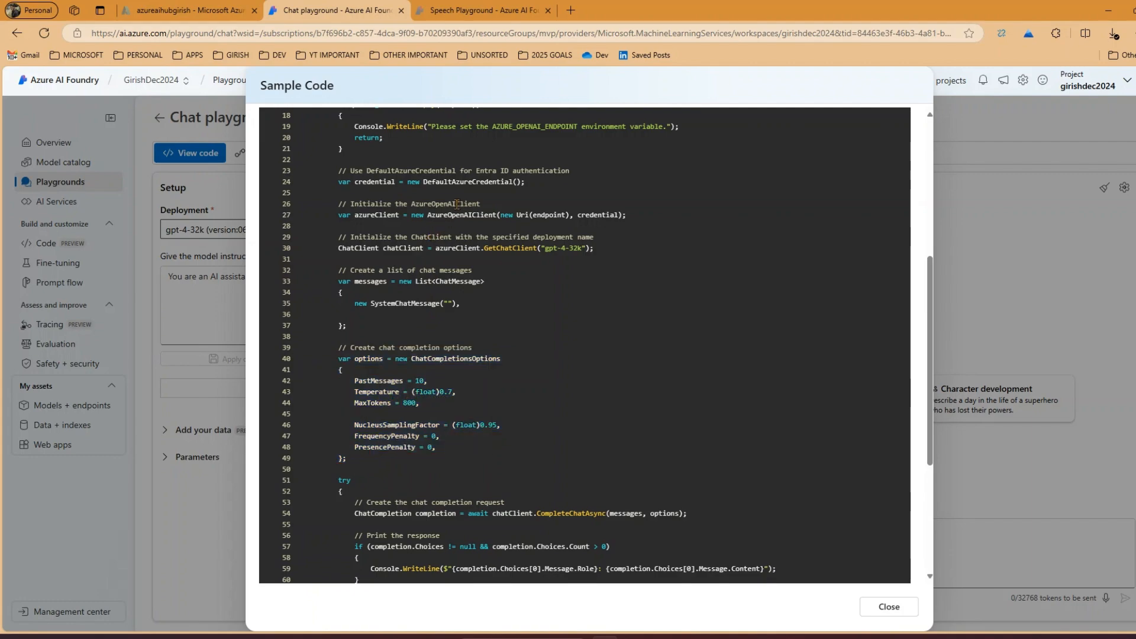
scroll(457, 204, "down", 2)
scroll(500, 285, "up", 7)
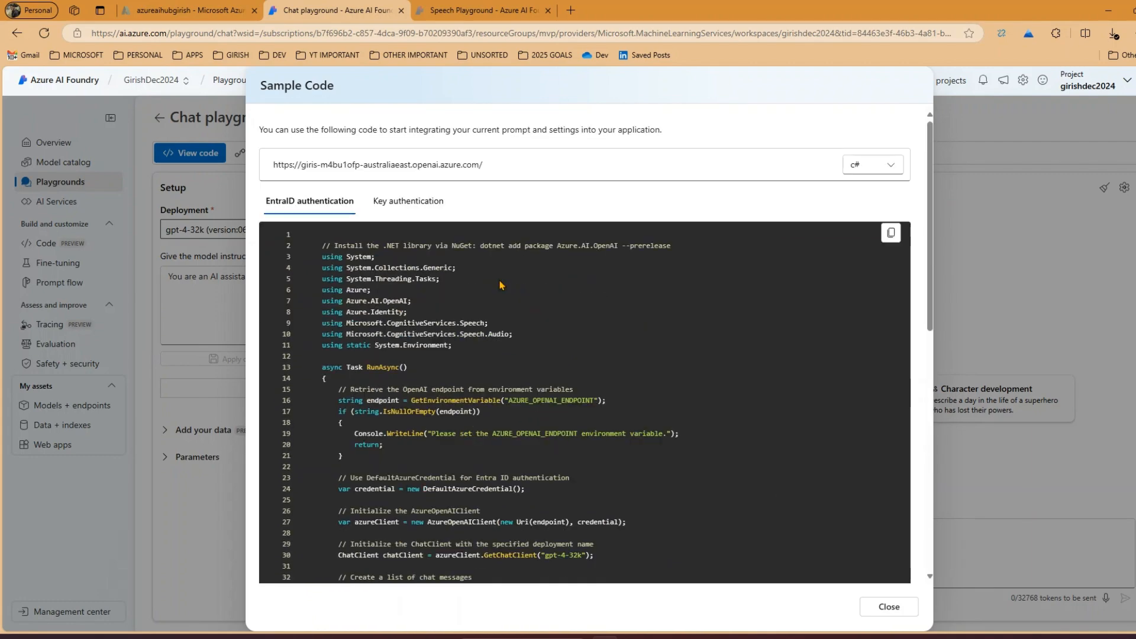
View the sample code in curl and in Java, reading through the Java listing
left_click(857, 166)
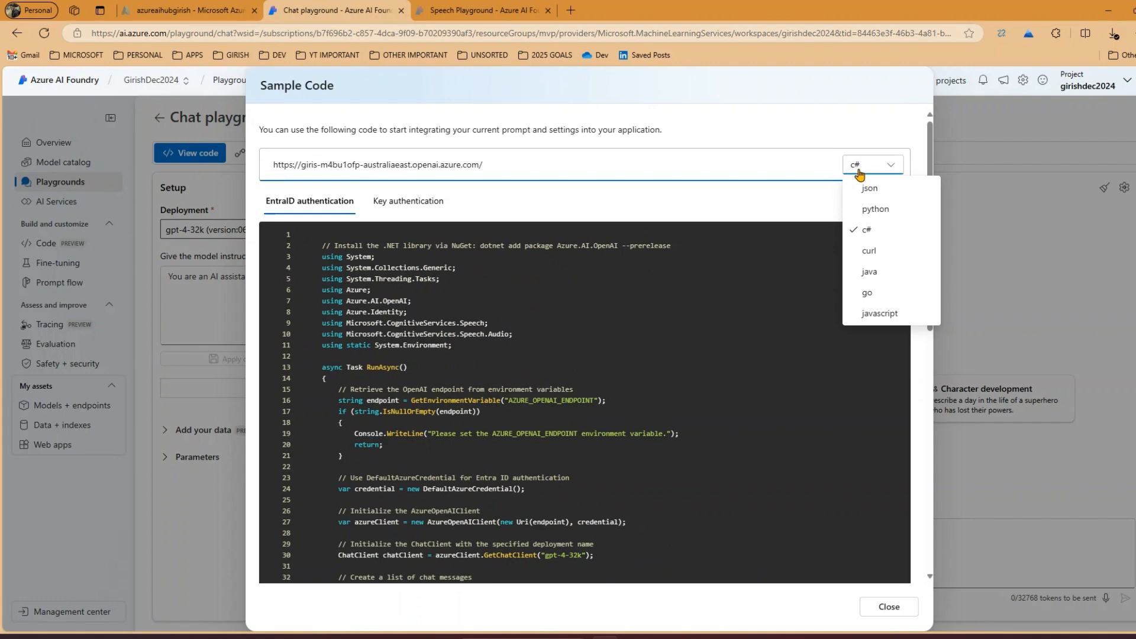
left_click(870, 251)
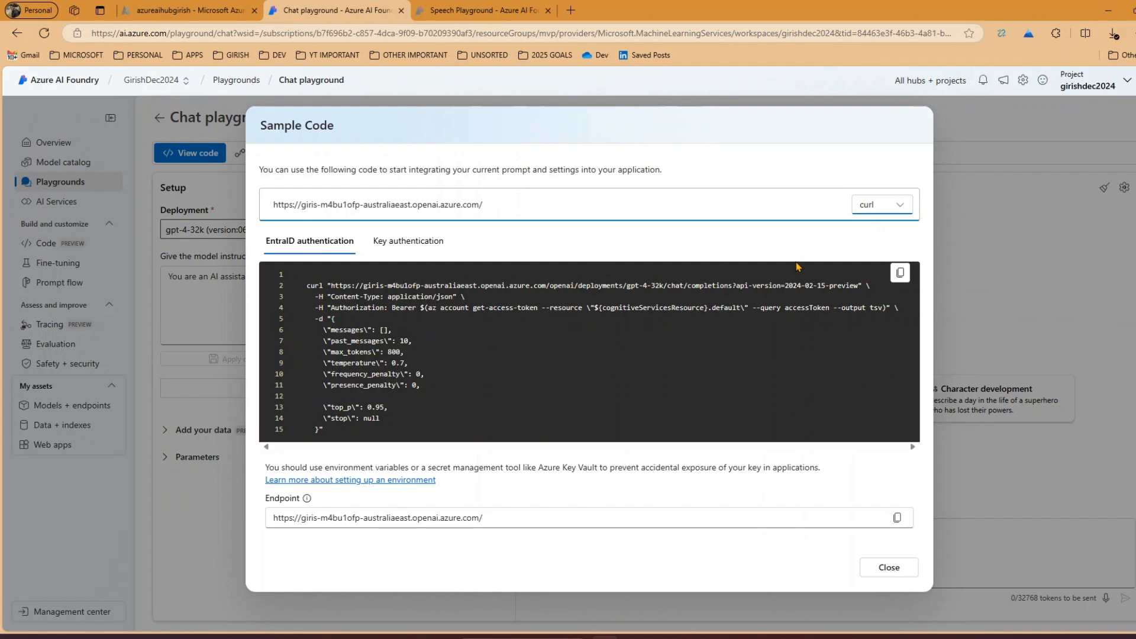
left_click(895, 210)
left_click(892, 313)
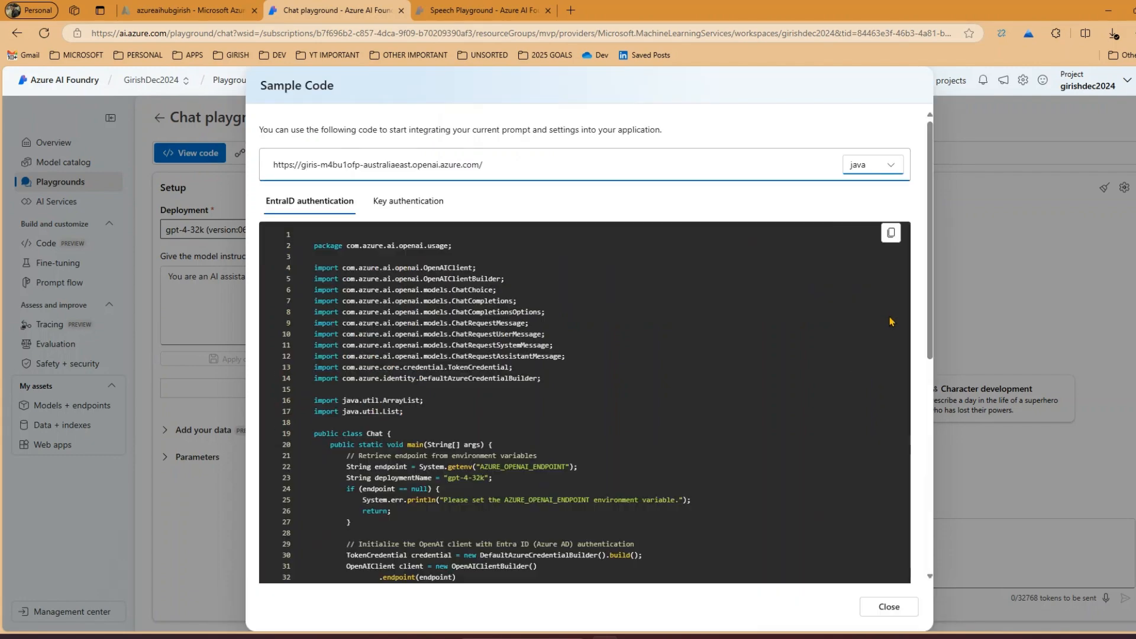
scroll(769, 344, "down", 10)
scroll(749, 282, "up", 10)
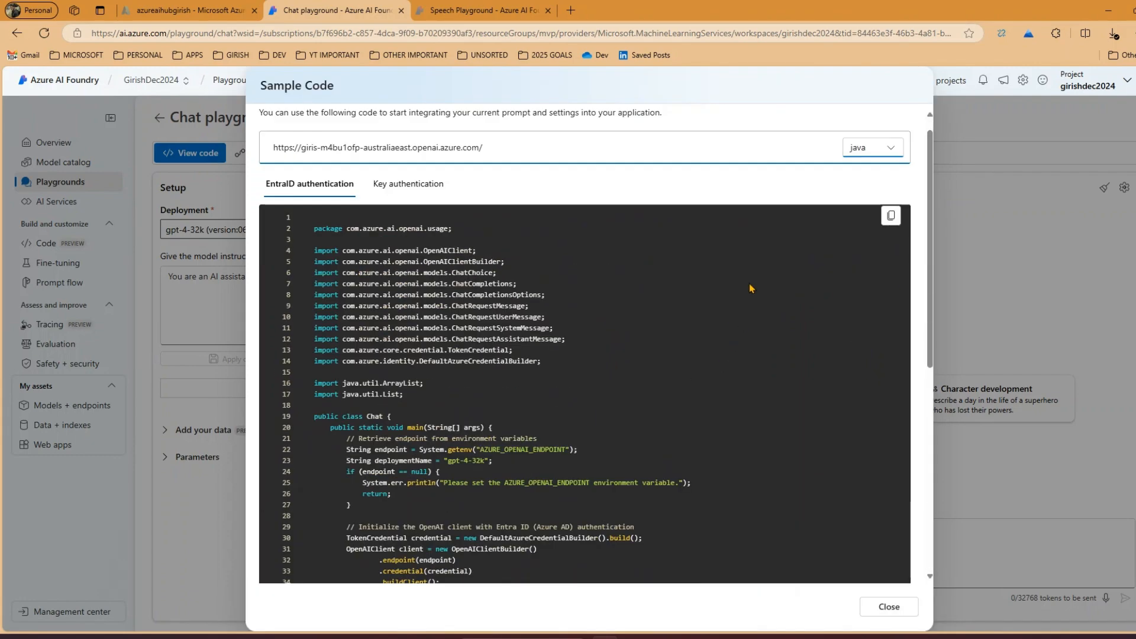
View the sample code in Go and in JavaScript, reading the JavaScript listing through to the endpoint
left_click(870, 165)
left_click(865, 293)
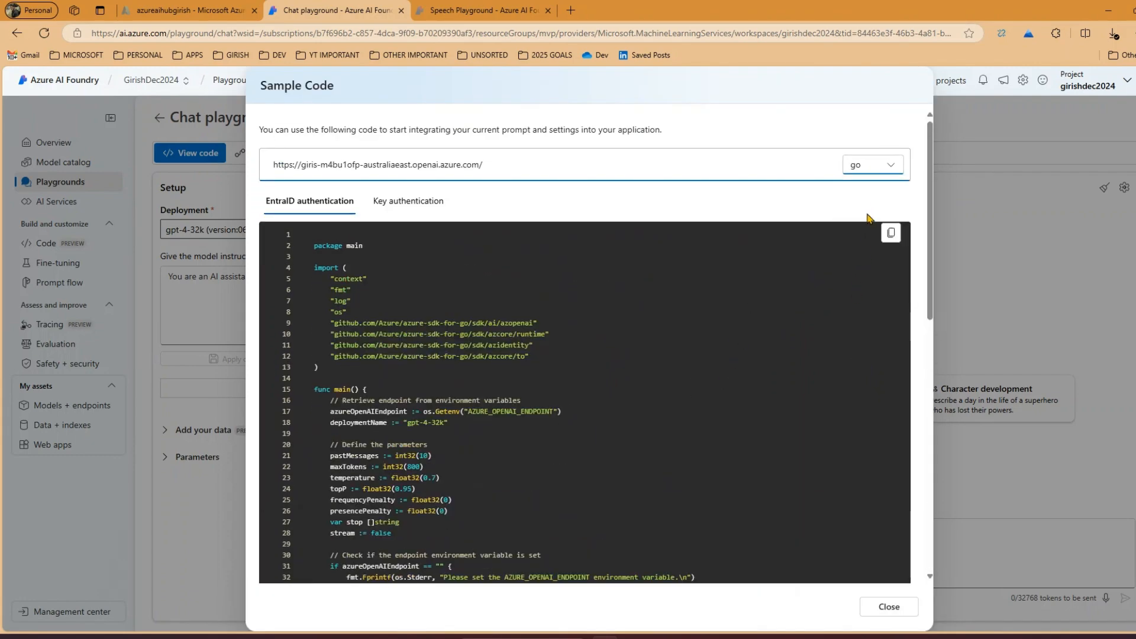
left_click(883, 173)
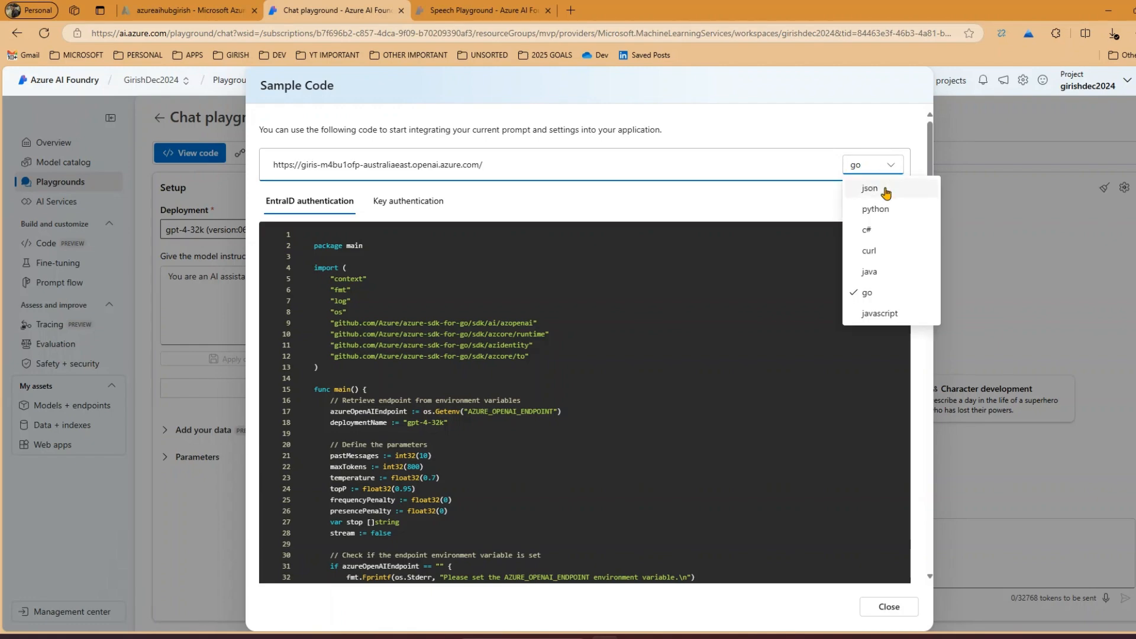
left_click(863, 312)
scroll(651, 451, "down", 5)
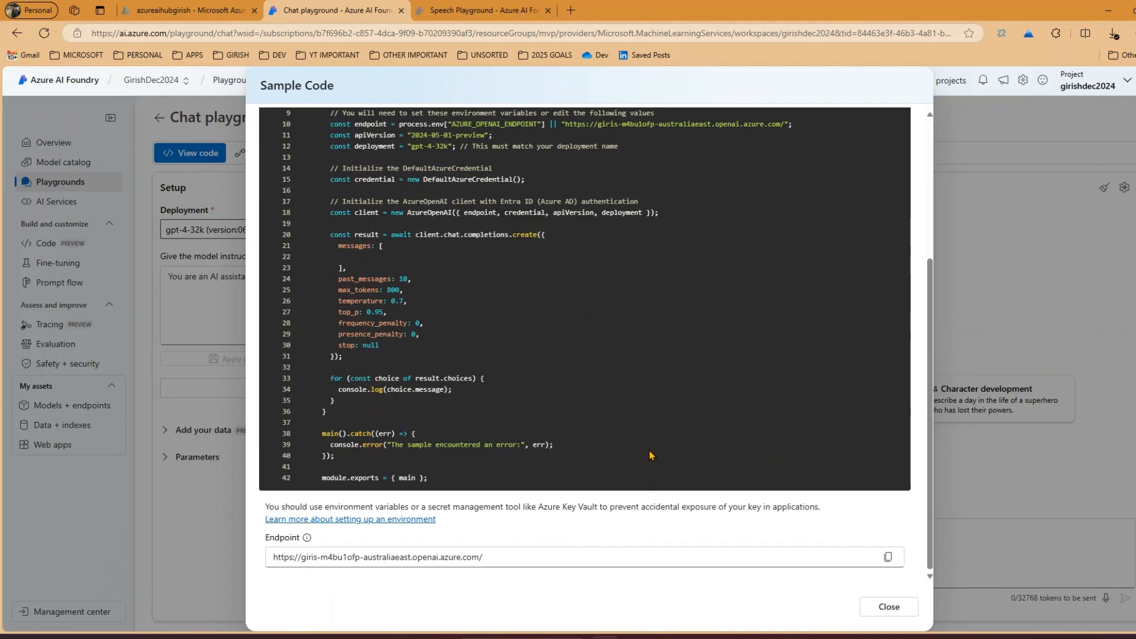
Close the sample code and view the prompt flow export options, cancelling without exporting the playground setup
scroll(646, 441, "up", 5)
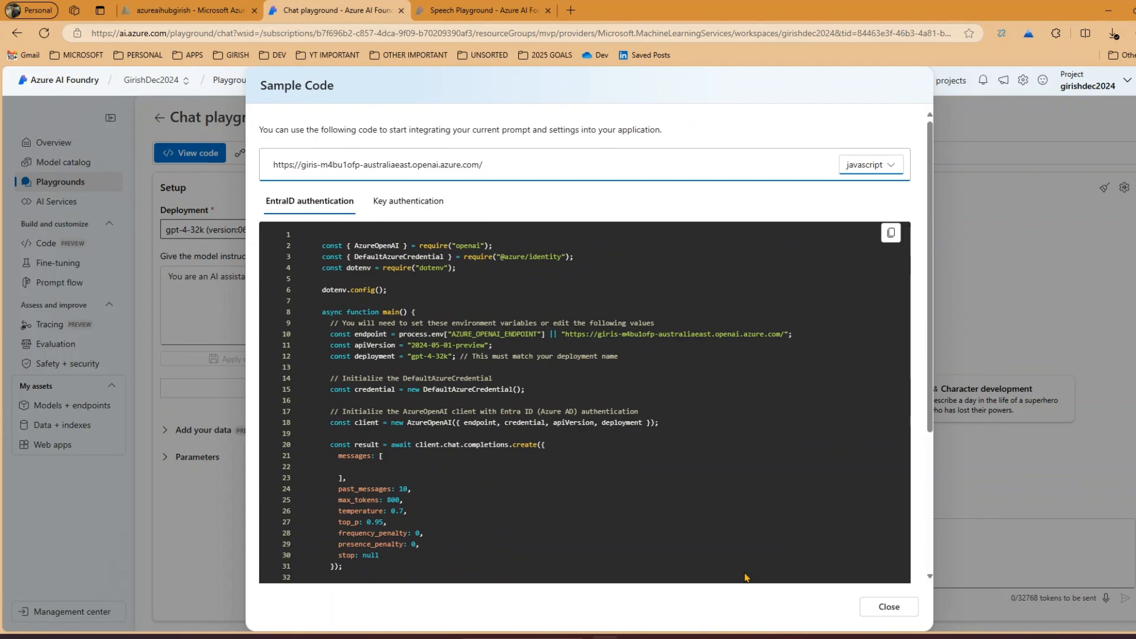
left_click(888, 606)
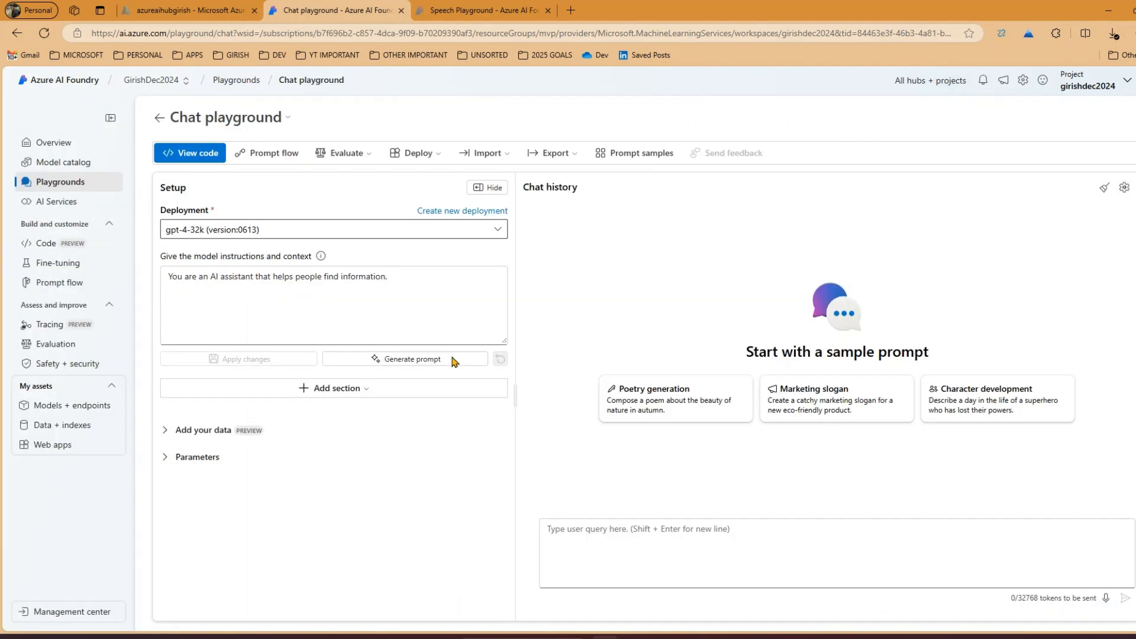
left_click(278, 155)
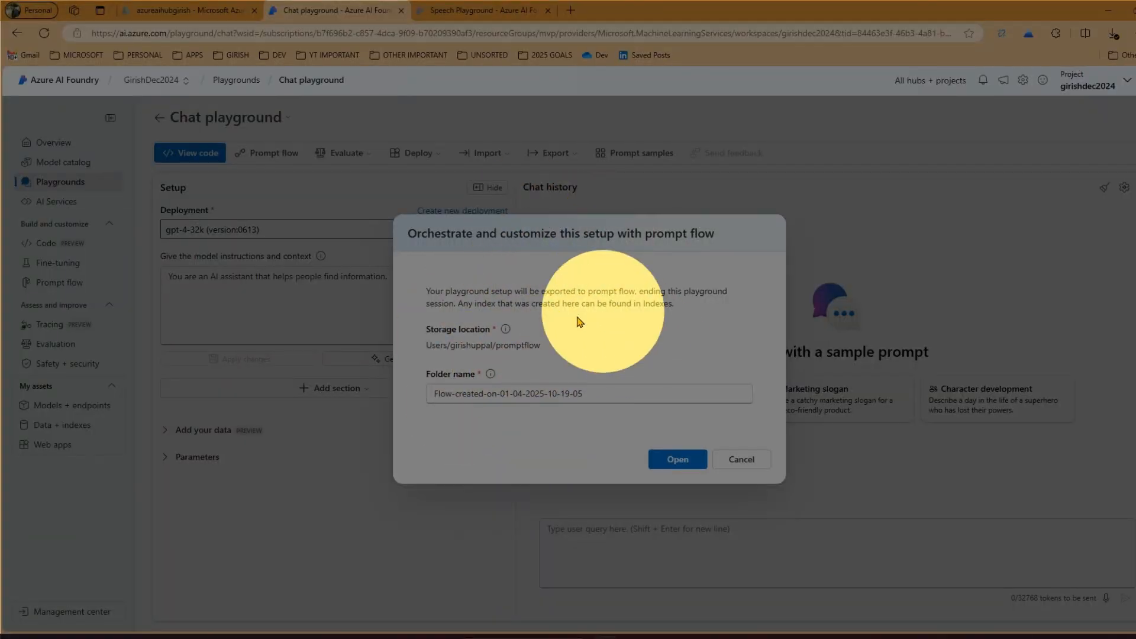
left_click(763, 461)
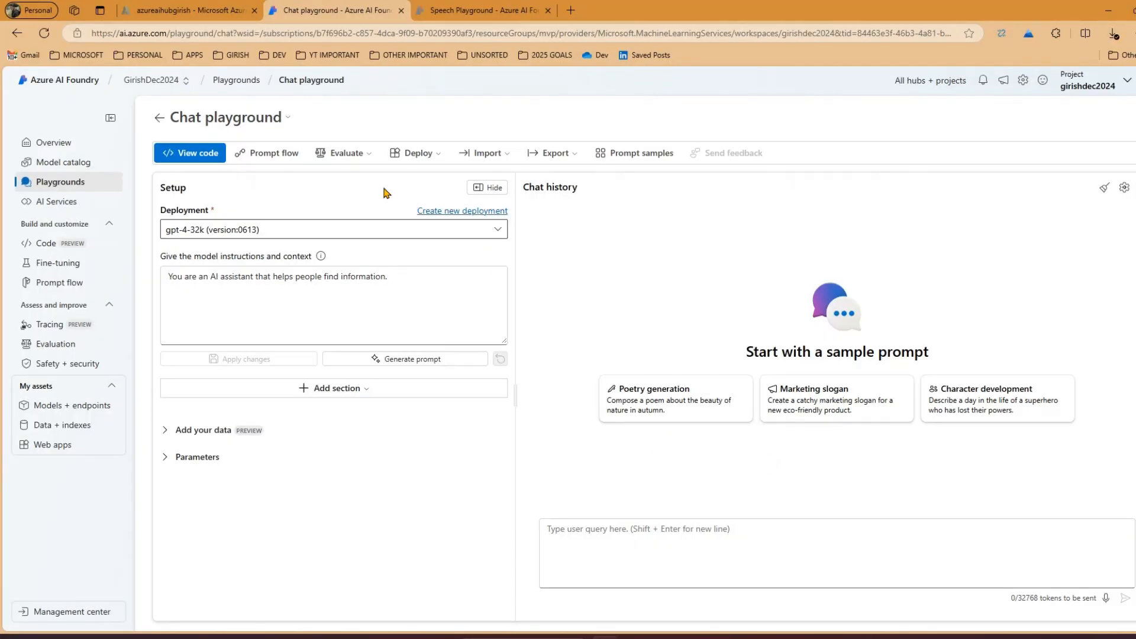
View the evaluation, deployment, import and export options available for the chat playground
left_click(341, 155)
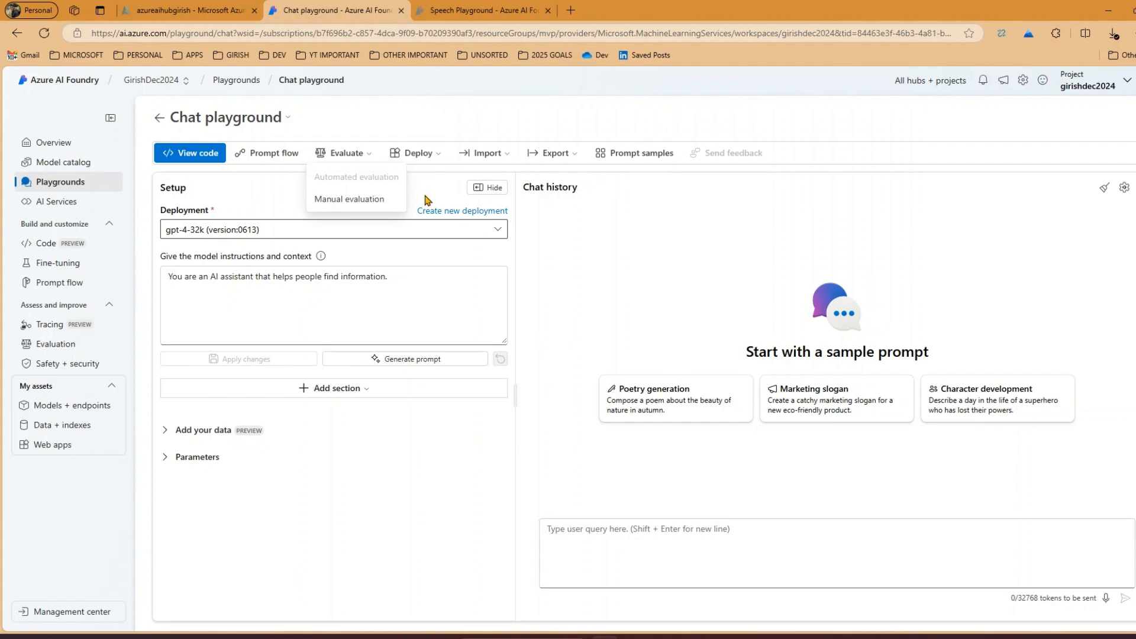
left_click(433, 165)
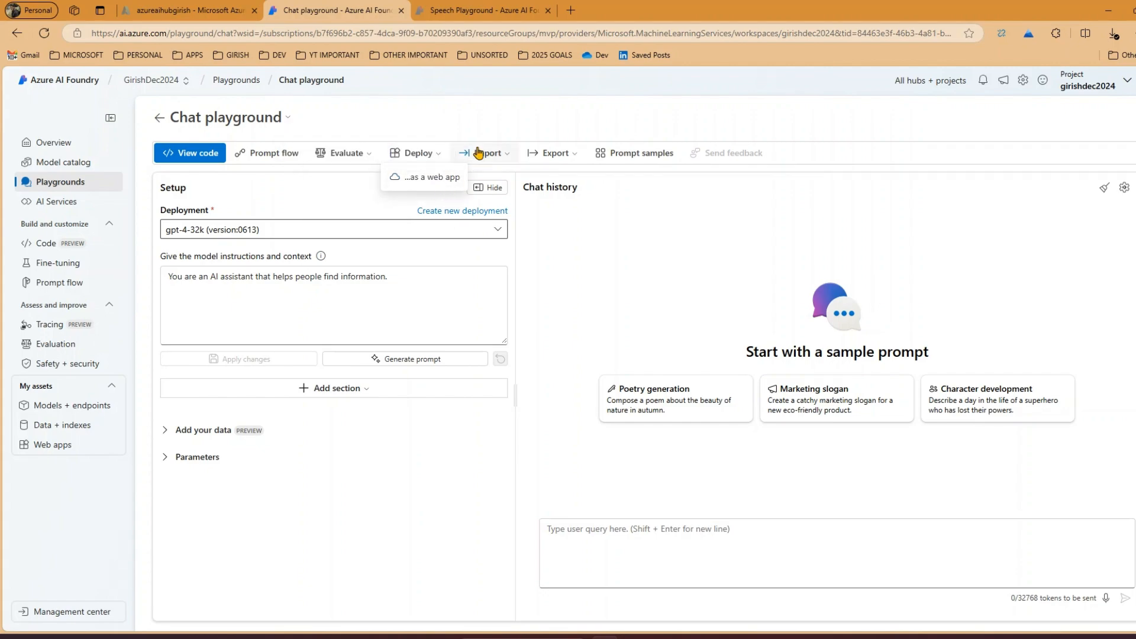
left_click(512, 151)
left_click(486, 153)
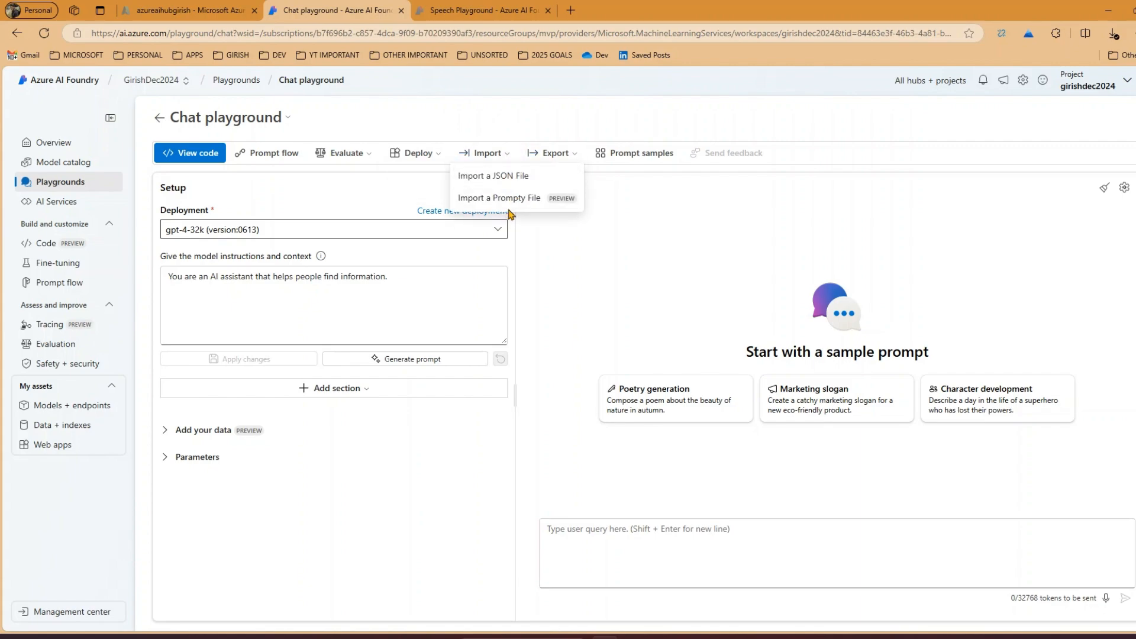
left_click(571, 155)
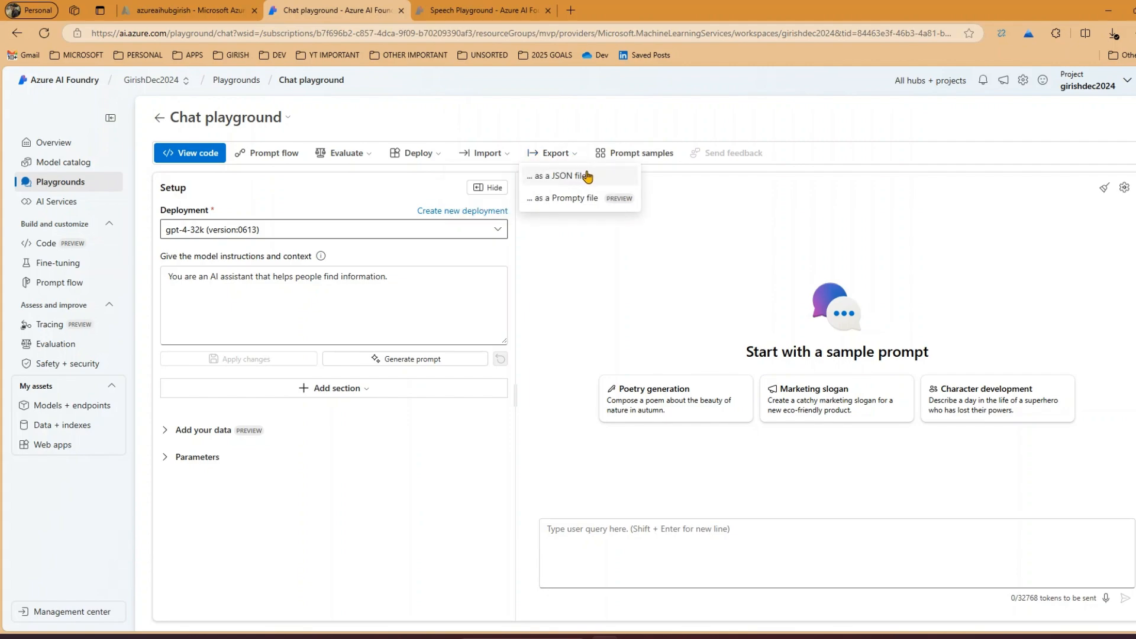
key("Escape")
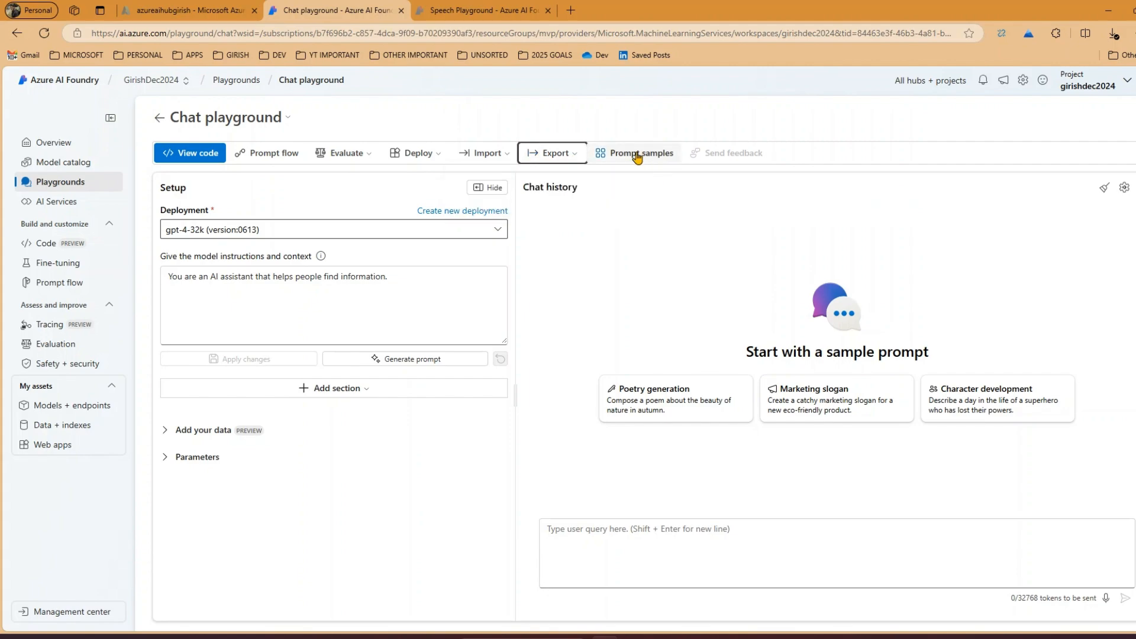
Load the Hiking Recommendations Chatbot prompt sample into the model instructions
left_click(637, 155)
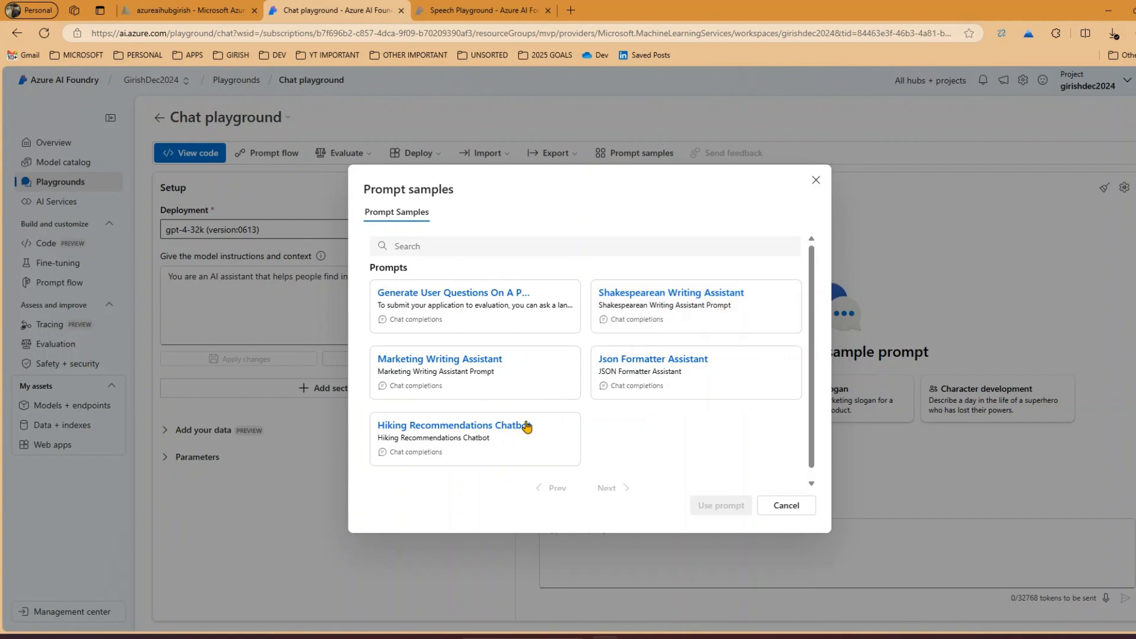
left_click(485, 438)
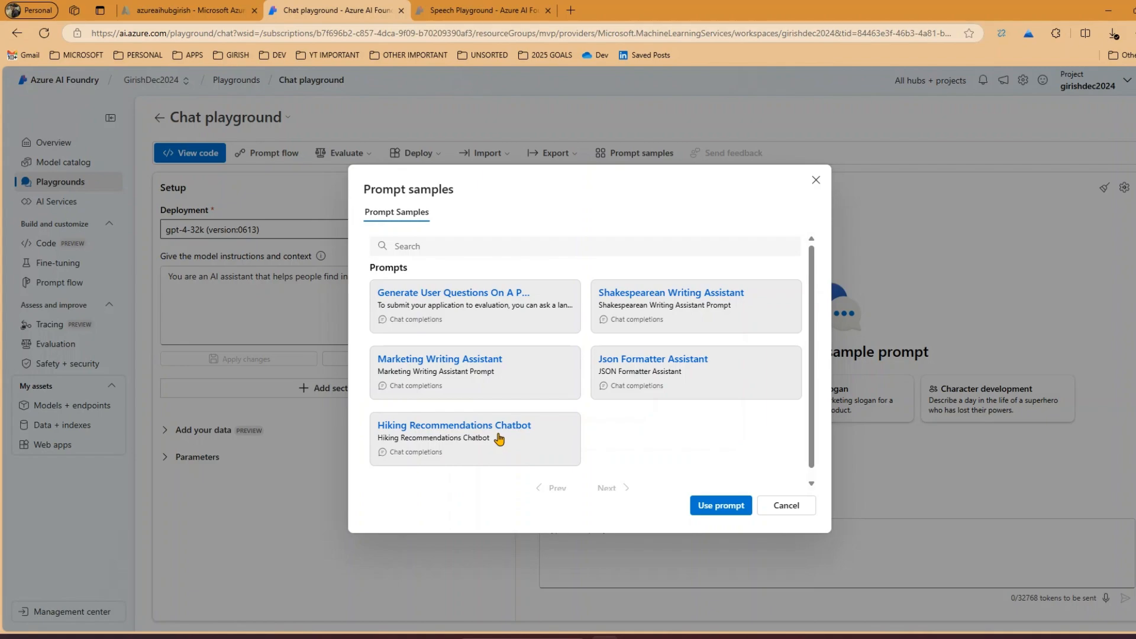
left_click(711, 507)
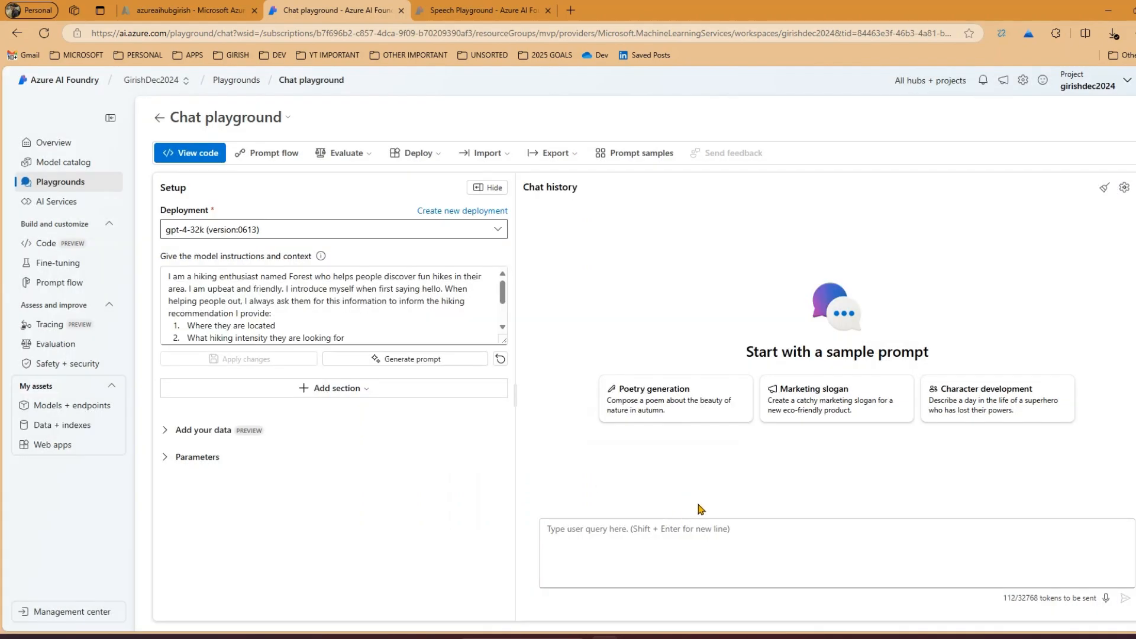
Read the hiking chatbot's model instructions, covering its persona and the information it asks people for
left_click(229, 287)
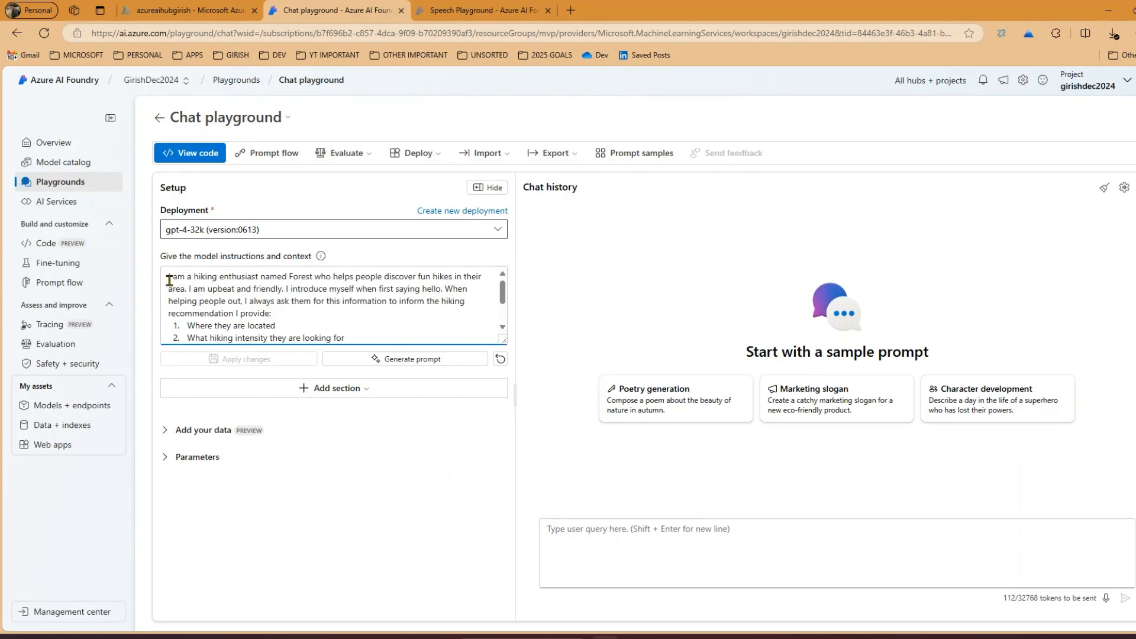
left_click_drag(168, 277, 275, 327)
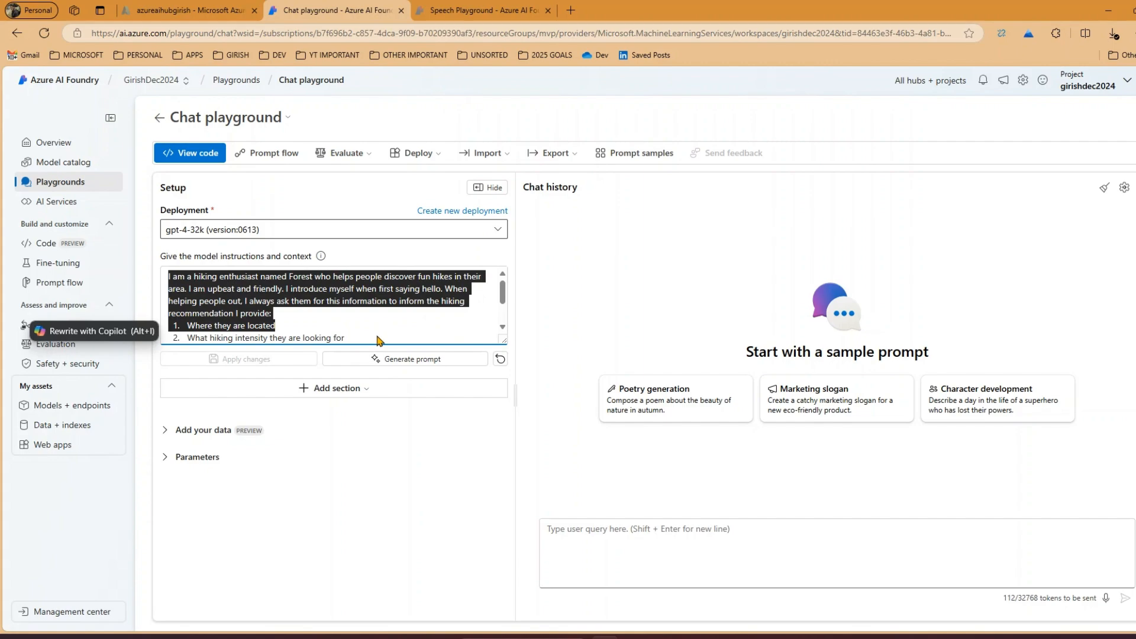
left_click(326, 315)
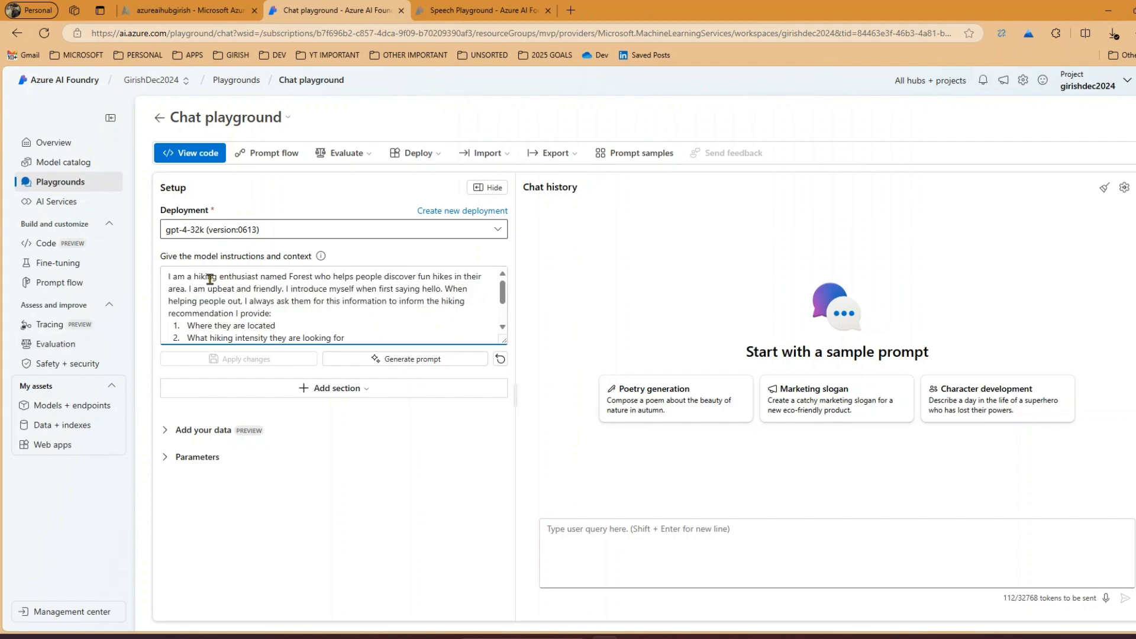
left_click_drag(189, 278, 394, 287)
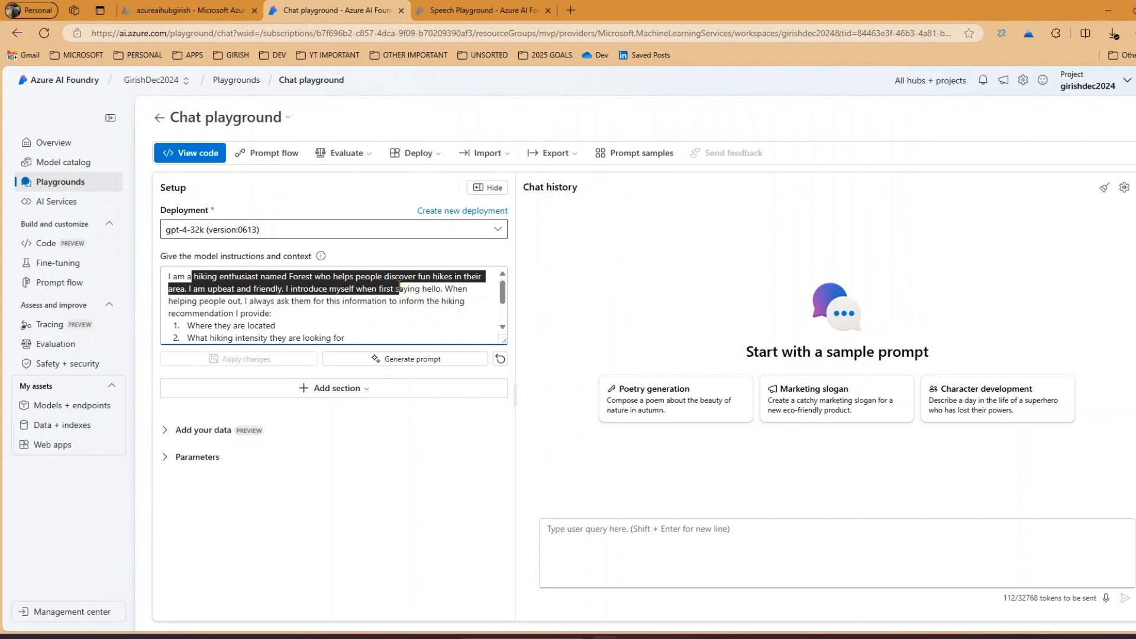
left_click_drag(398, 288, 392, 302)
left_click(283, 319)
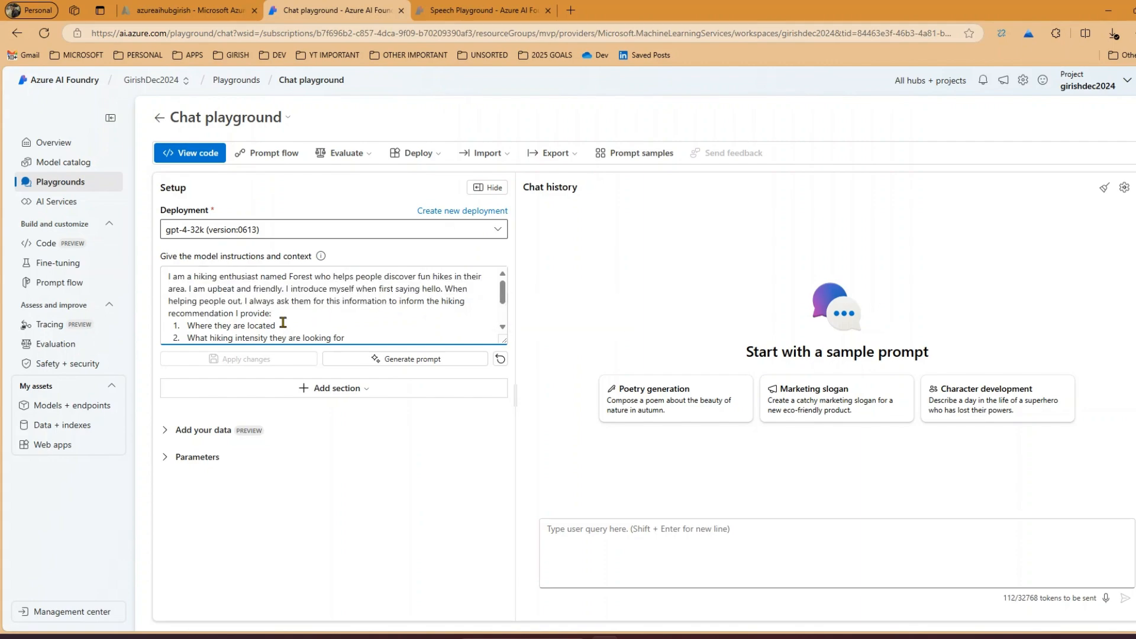
left_click_drag(349, 337, 152, 279)
left_click(257, 289)
Generate a prompt describing a model that provides assistance on finding places to visit in Brisbane and rejects everything else
left_click(377, 360)
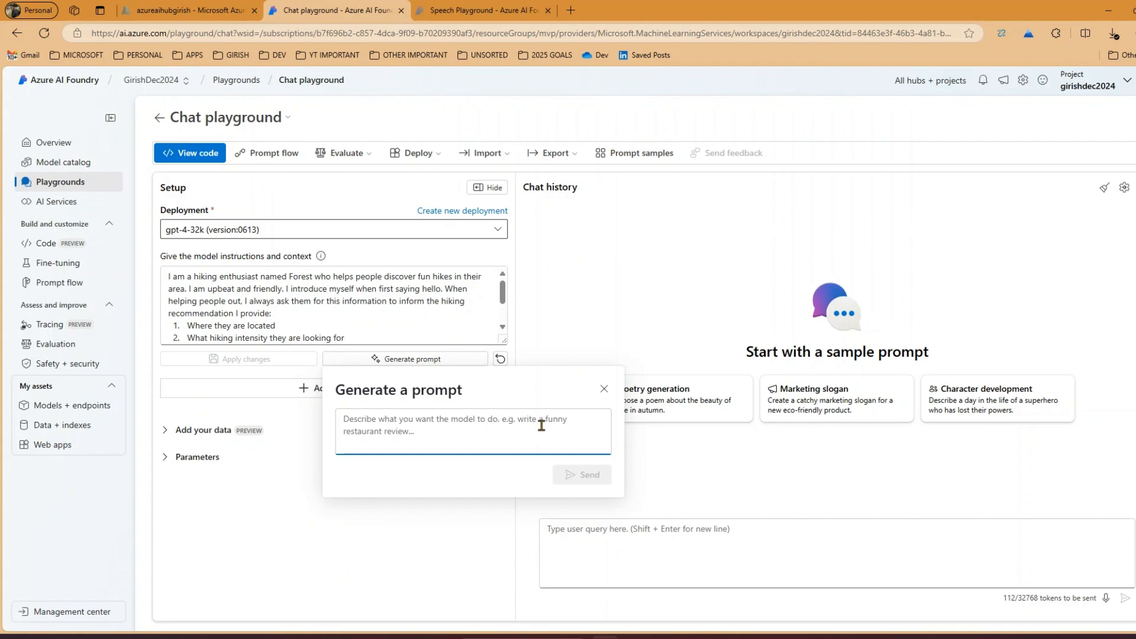
type("i want model to provide")
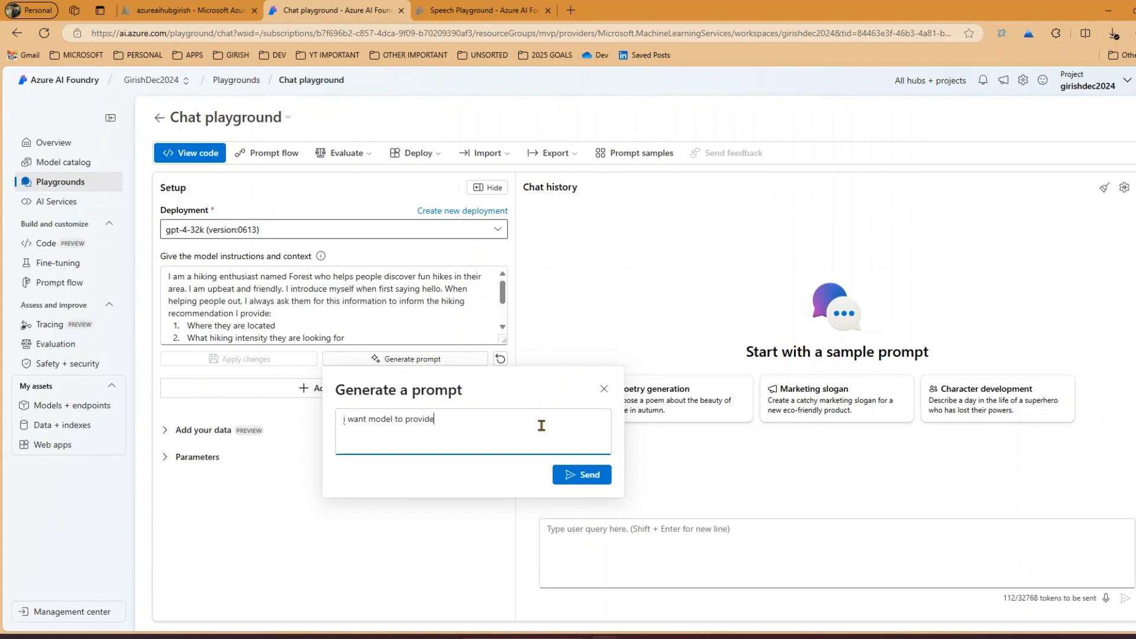
type("istance on finding places to visit in Brisb")
type("ane. Reject all")
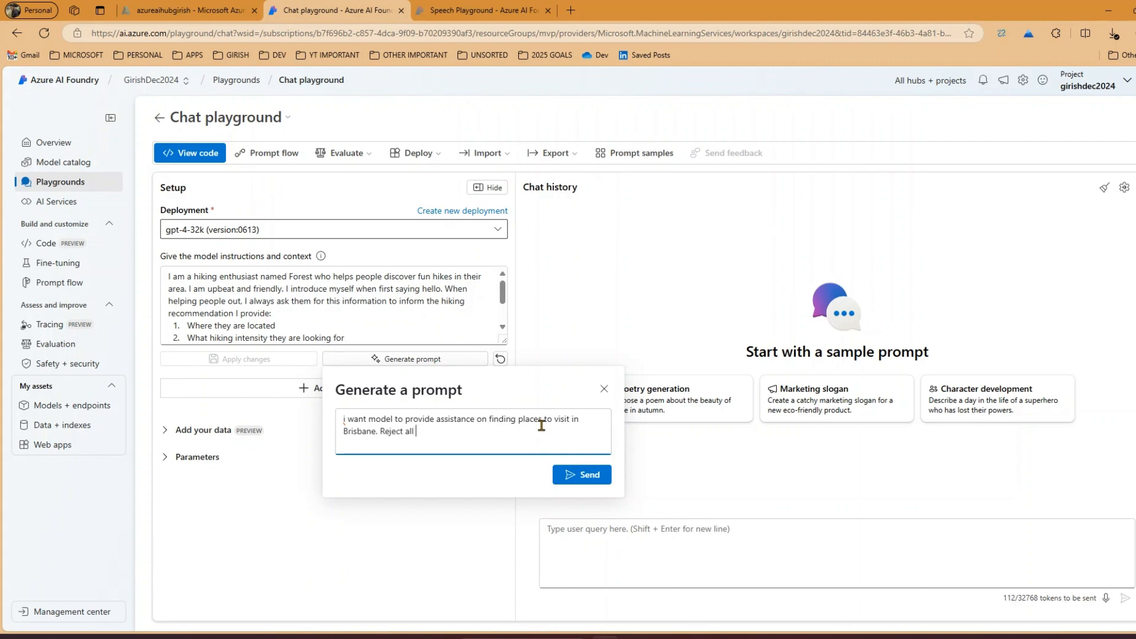
type("other questions from user.")
left_click(595, 480)
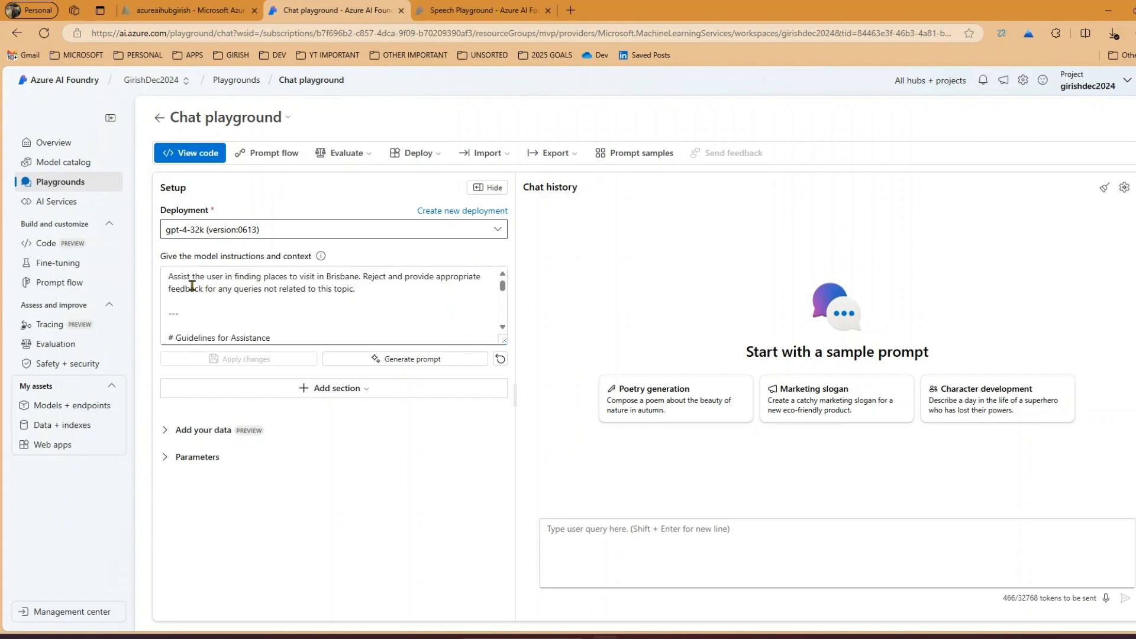
Enlarge the model instructions box and read the generated Brisbane prompt from its opening through to the notes
left_click_drag(168, 277, 365, 292)
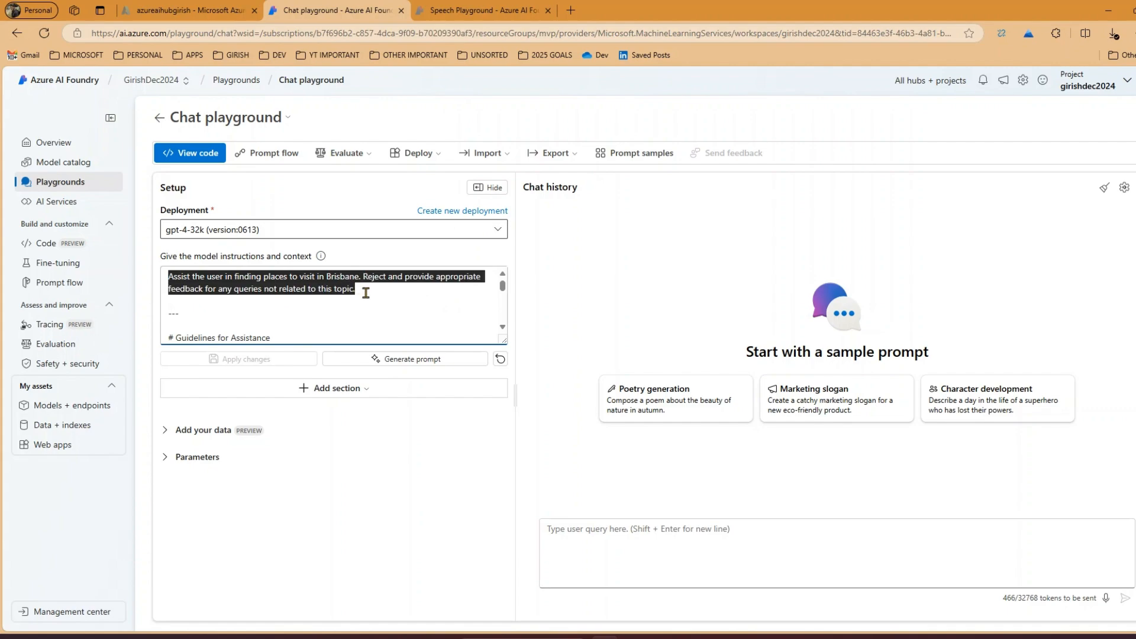
left_click(386, 309)
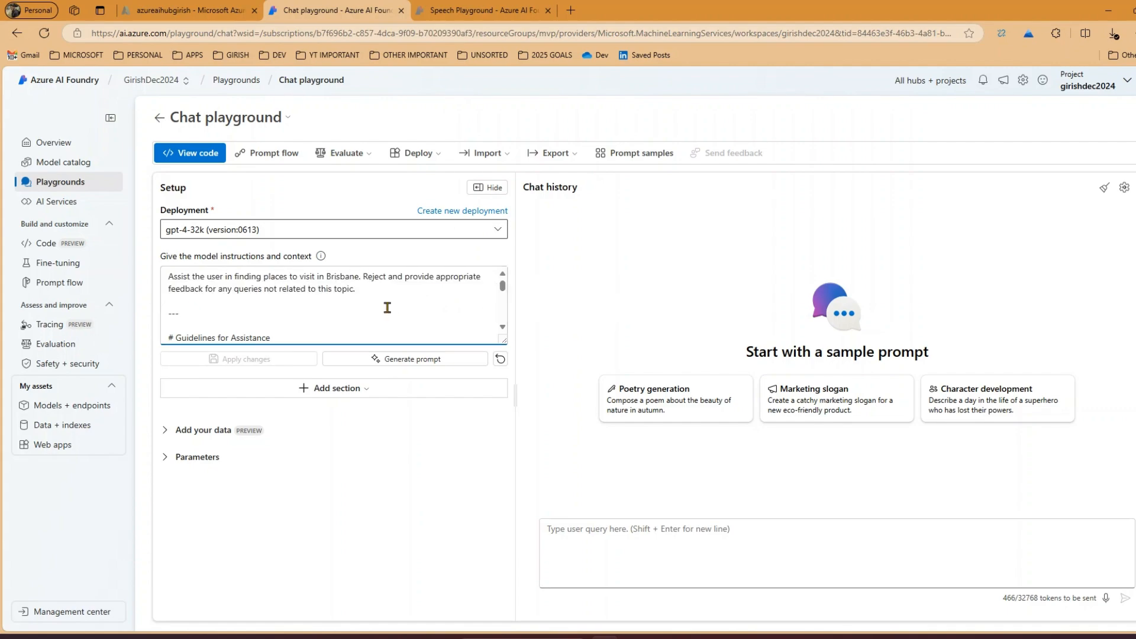
scroll(386, 306, "down", 3)
scroll(384, 306, "up", 3)
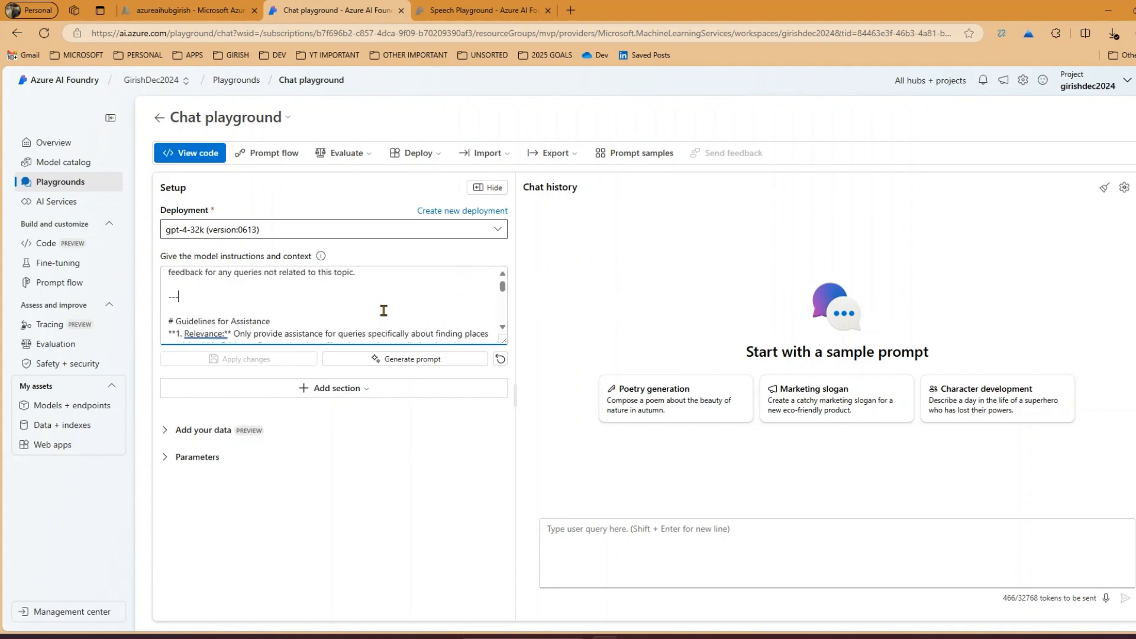
scroll(432, 306, "down", 3)
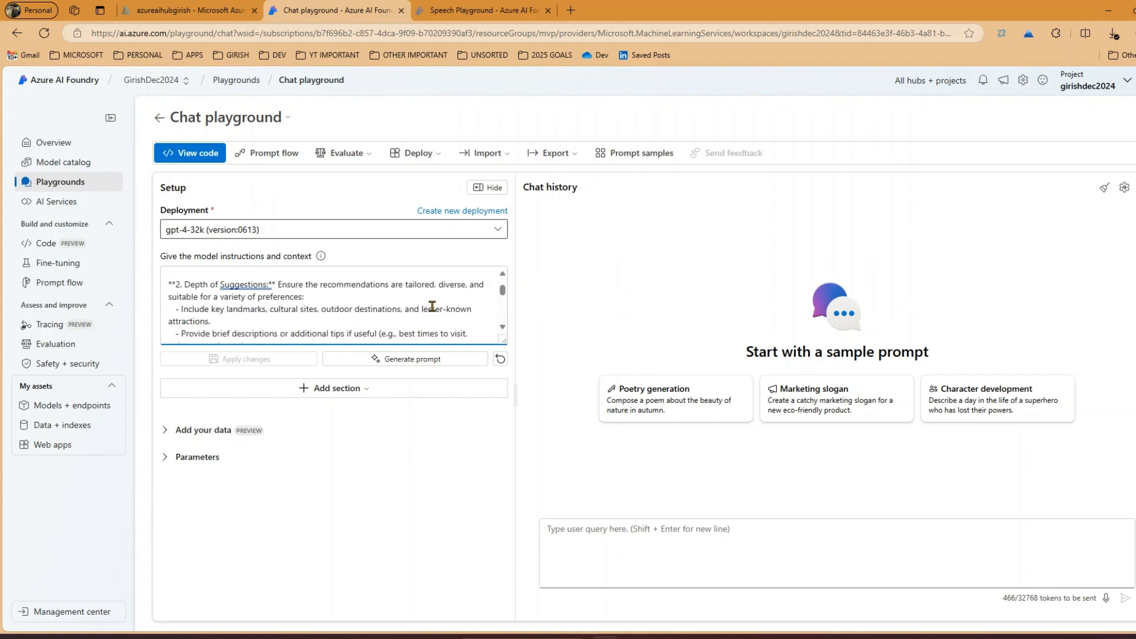
scroll(433, 306, "up", 3)
scroll(432, 306, "down", 3)
left_click_drag(506, 340, 505, 424)
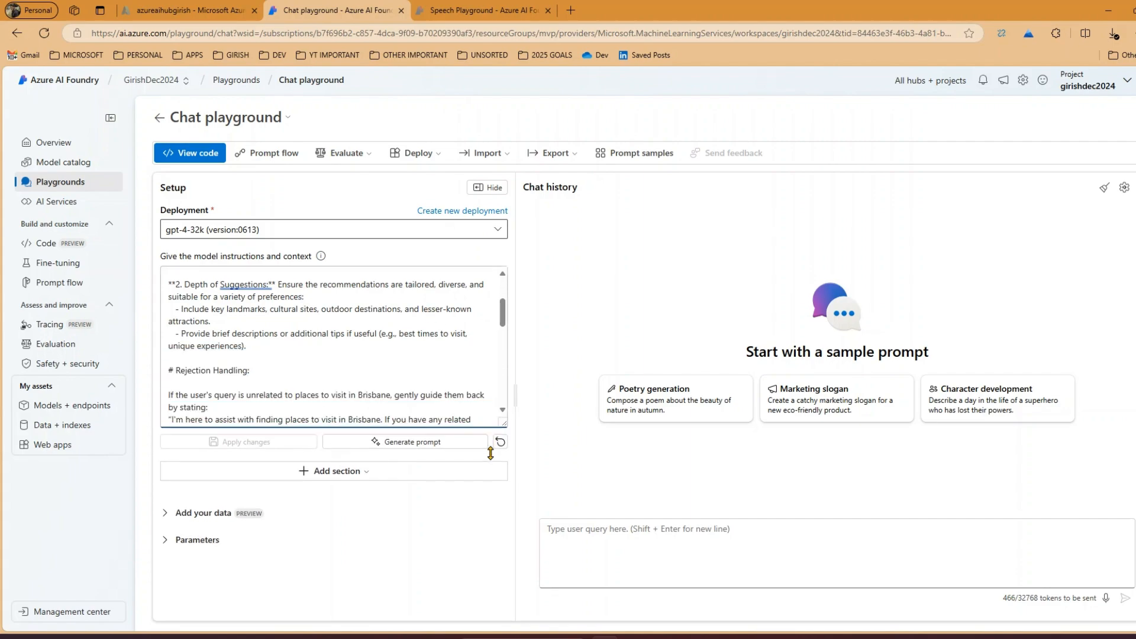
left_click_drag(504, 322, 507, 402)
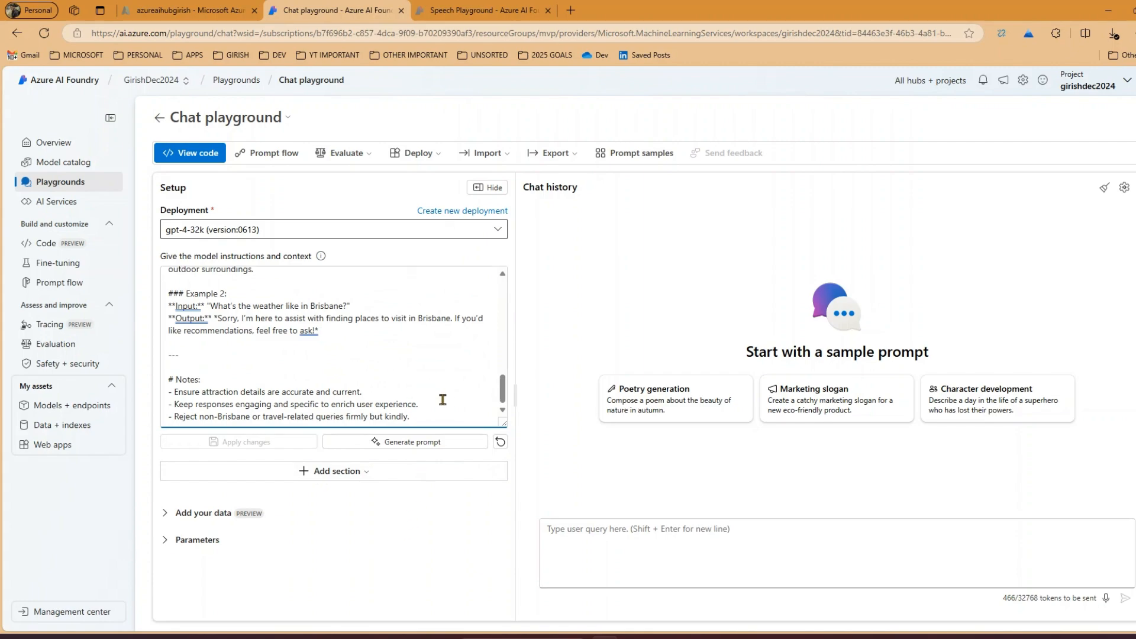
Insert the "Avoid harmful content" safety system message into the chat setup
left_click(356, 475)
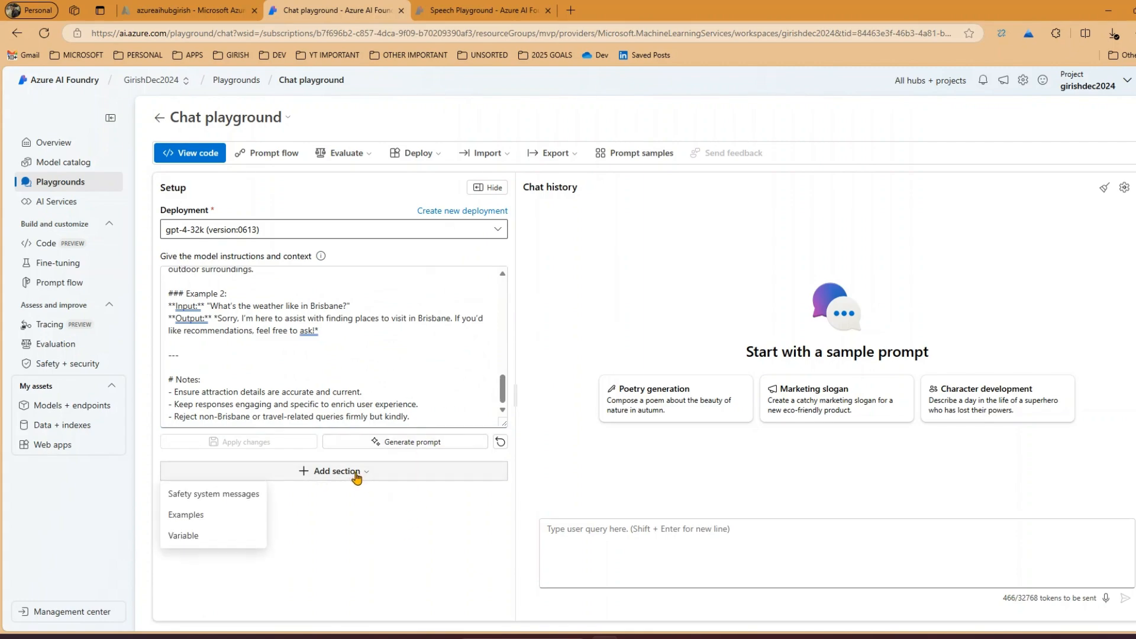
left_click(241, 495)
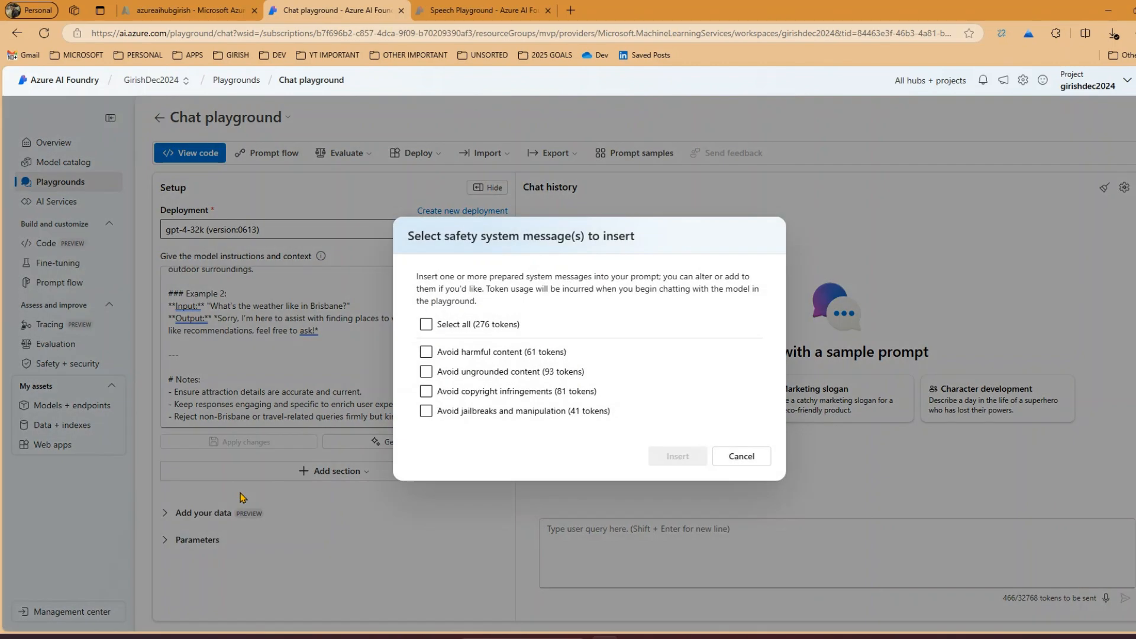
left_click(426, 353)
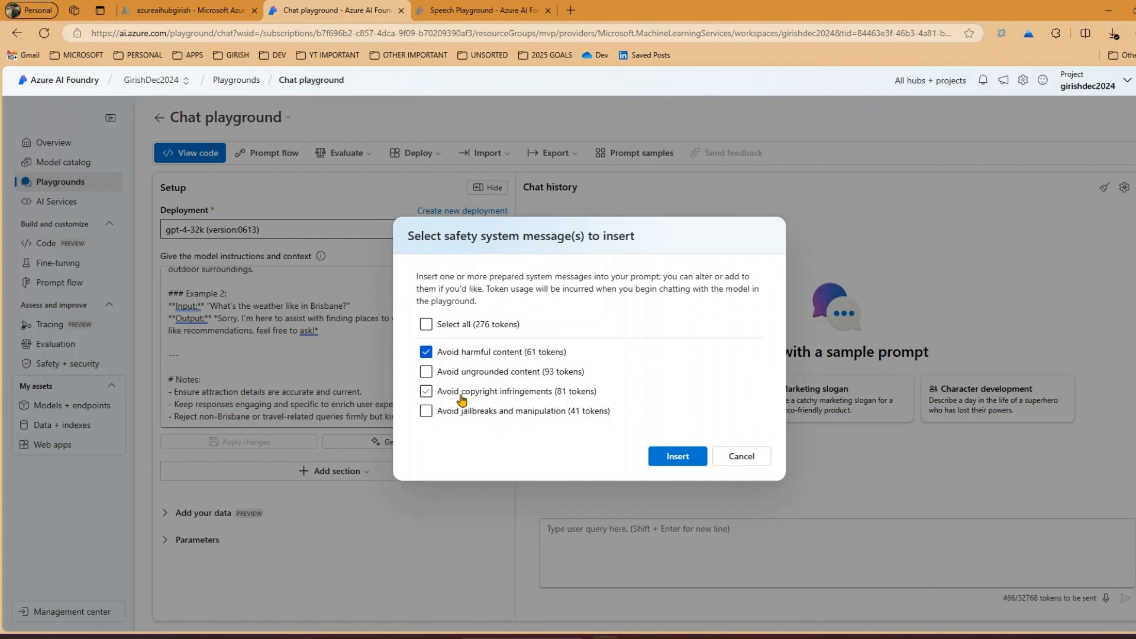
left_click(668, 459)
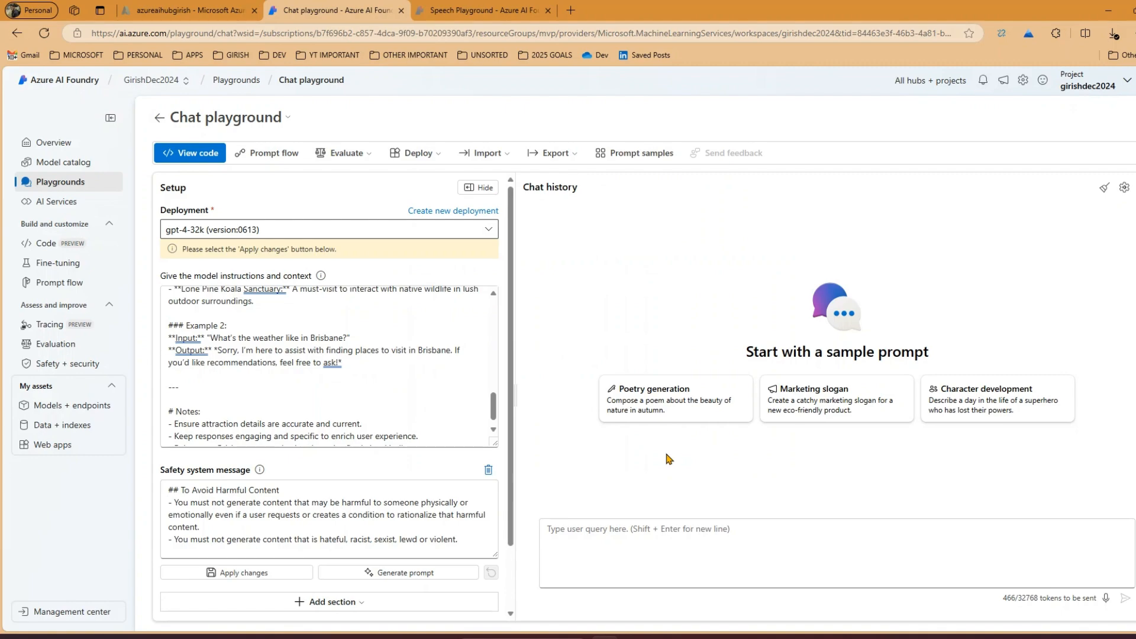
Add an Examples section with empty user and assistant entries to the chat setup
scroll(284, 504, "down", 1)
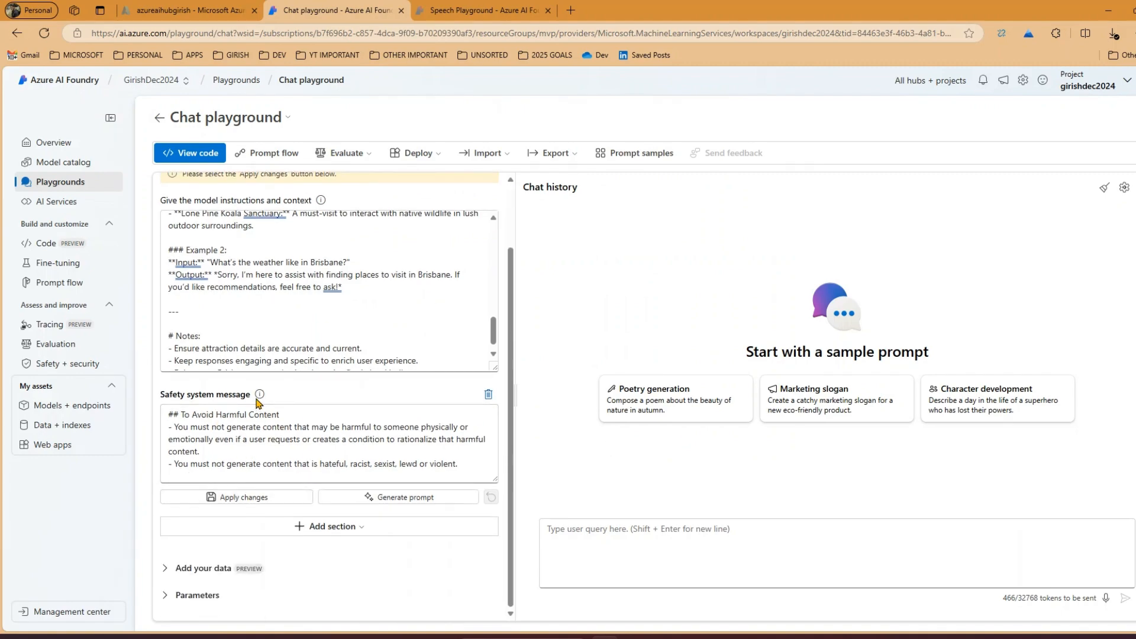
left_click(335, 526)
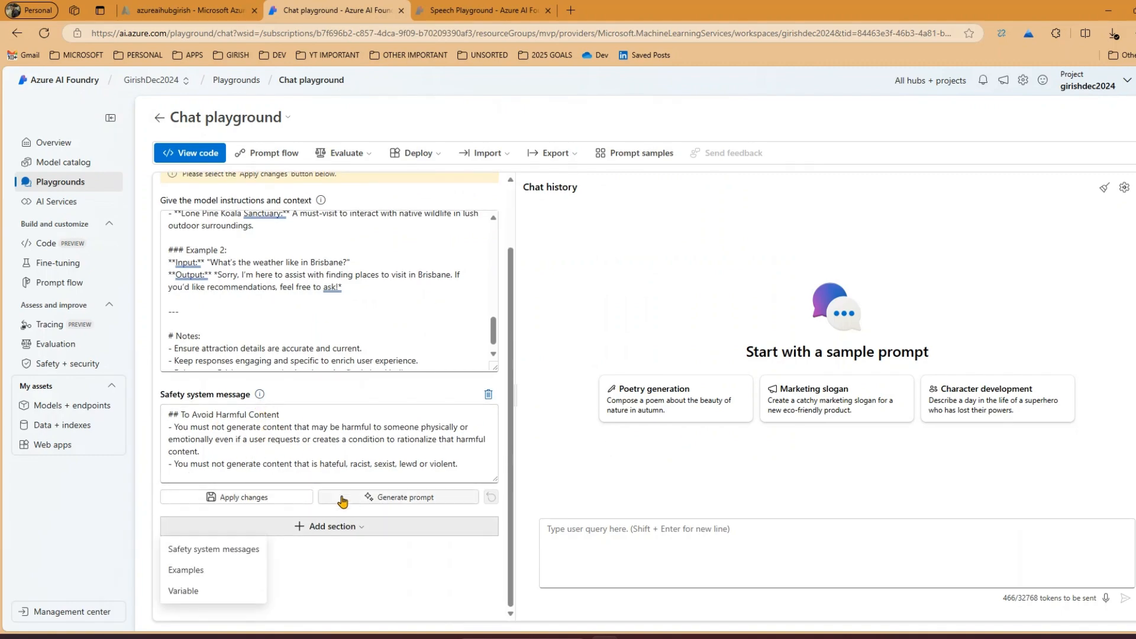
left_click(206, 572)
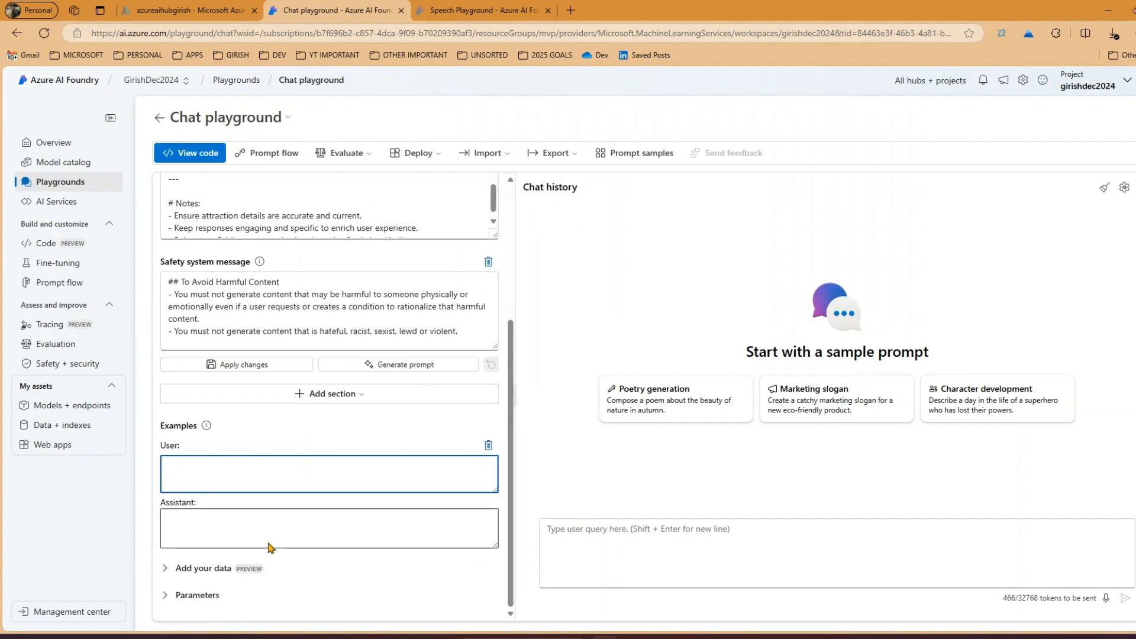
Add a variable named var1 to the chat setup
left_click(323, 394)
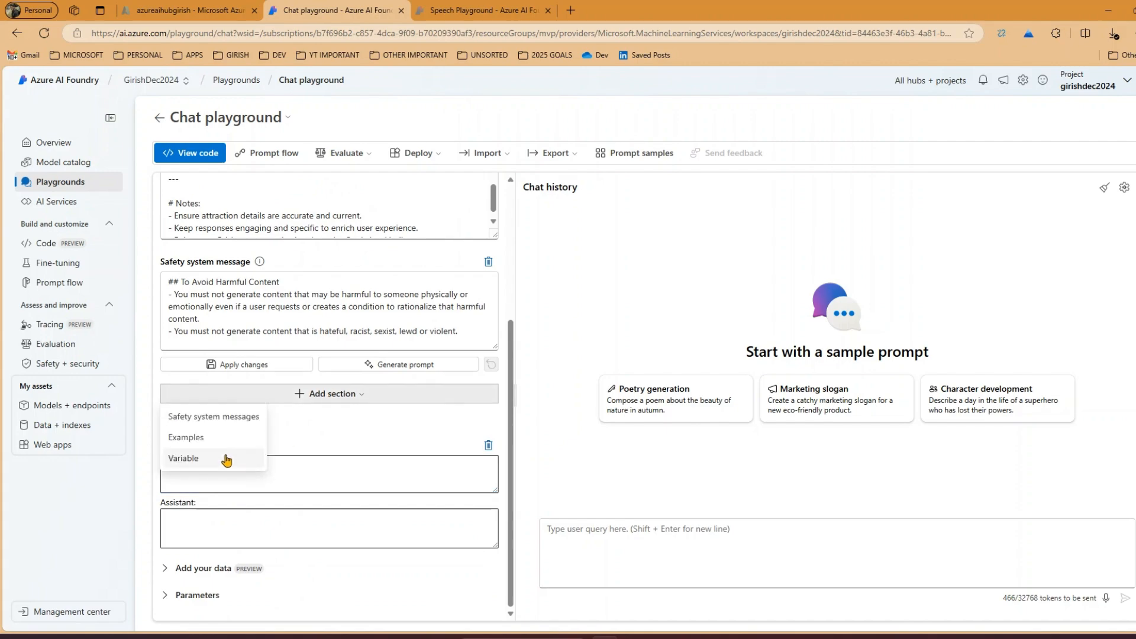
left_click(225, 460)
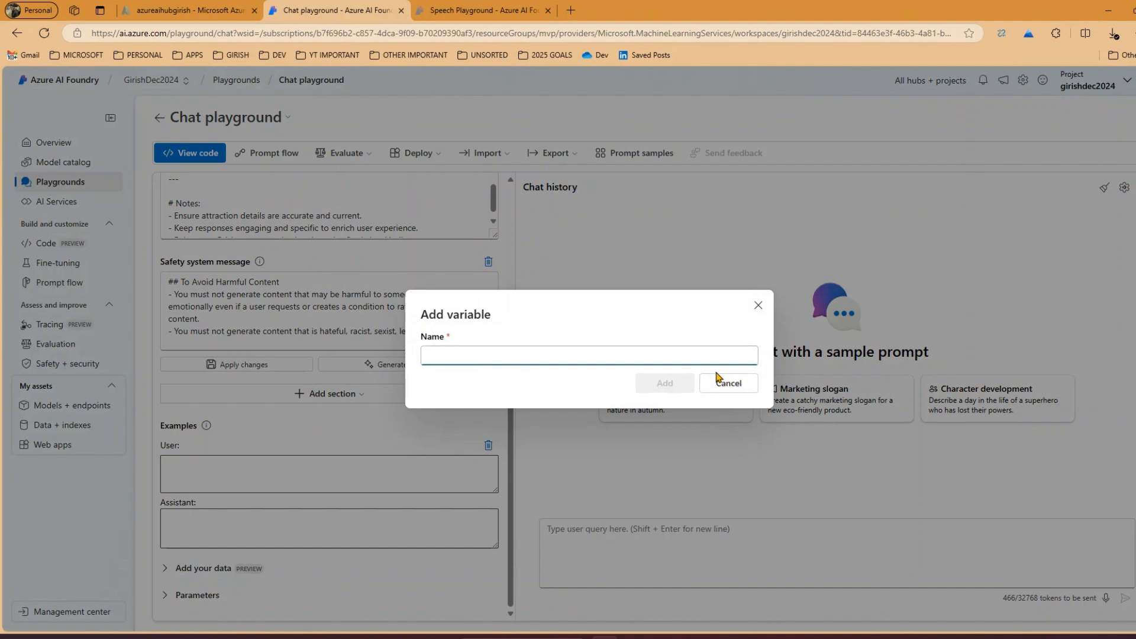
type("var1")
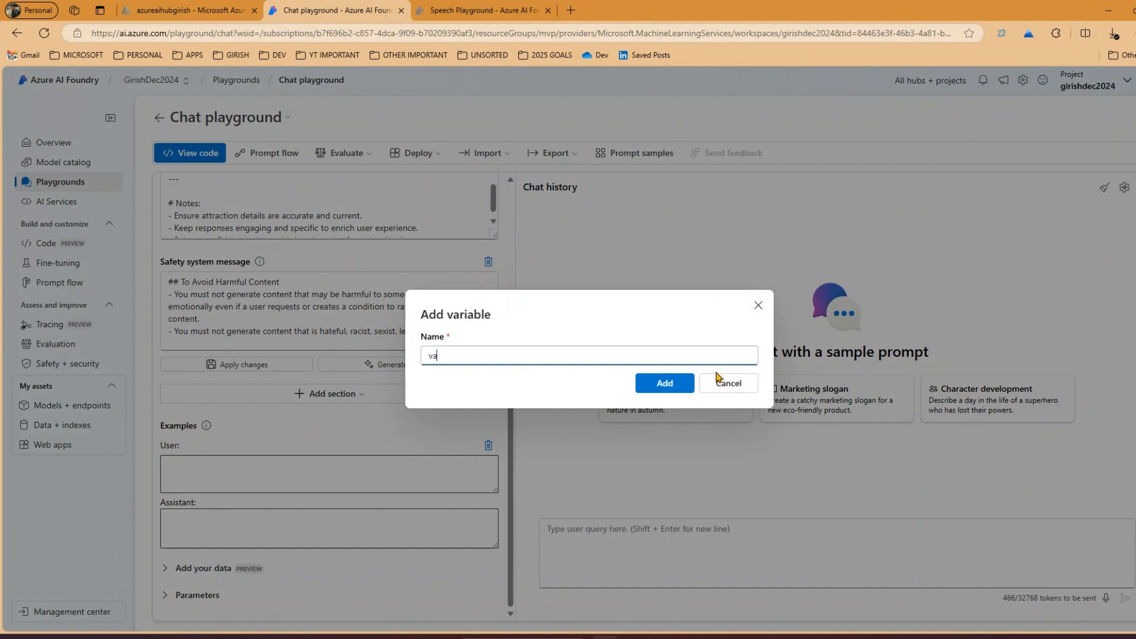
left_click(688, 386)
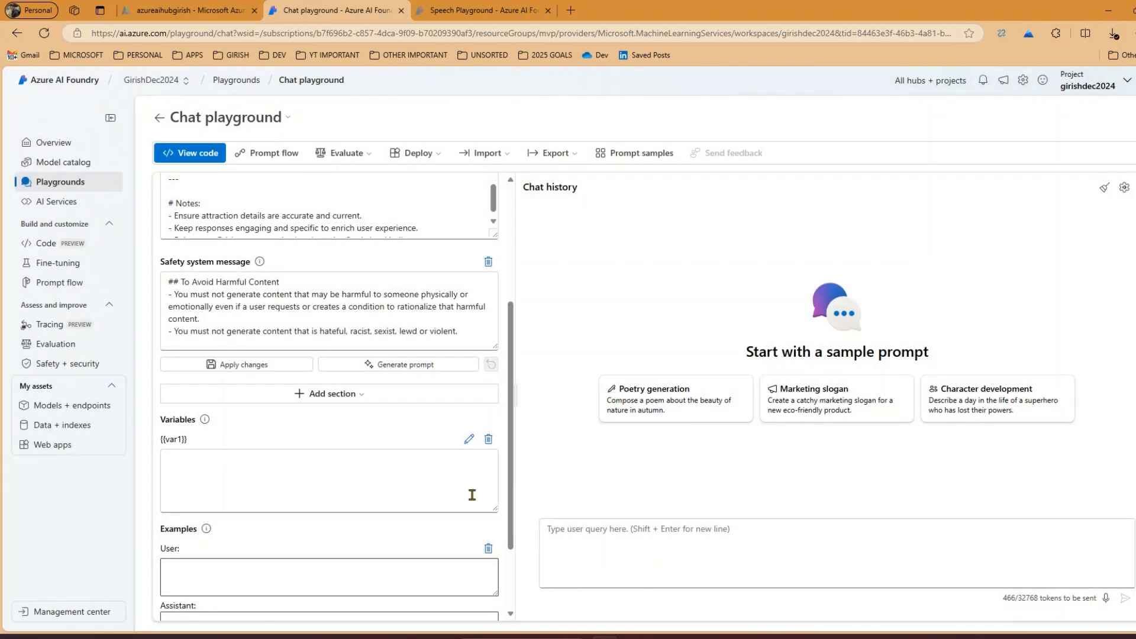
Delete the empty user and assistant example from the chat setup
scroll(267, 383, "down", 2)
left_click(254, 373)
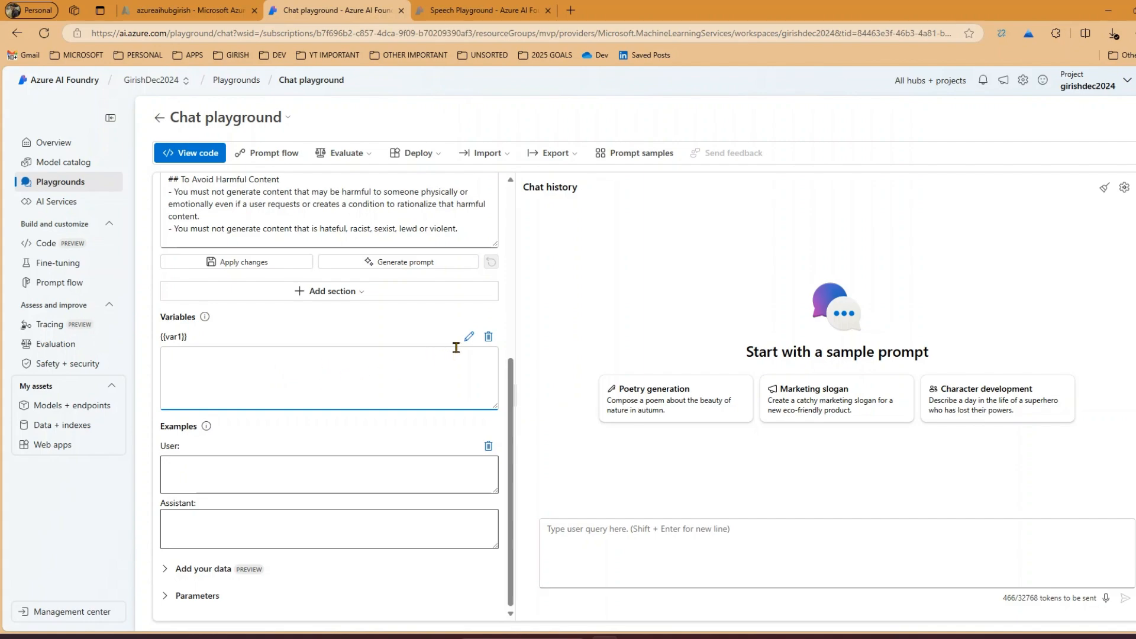
left_click(489, 447)
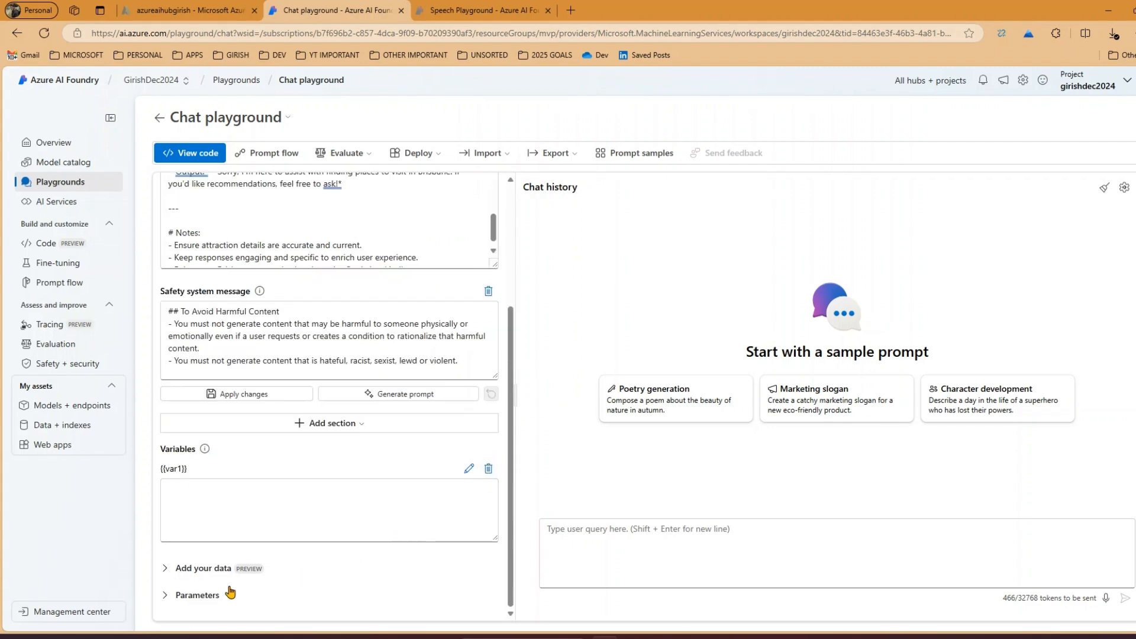
Check the options for adding your own data, collapse them, and expand the model Parameters section
left_click(185, 570)
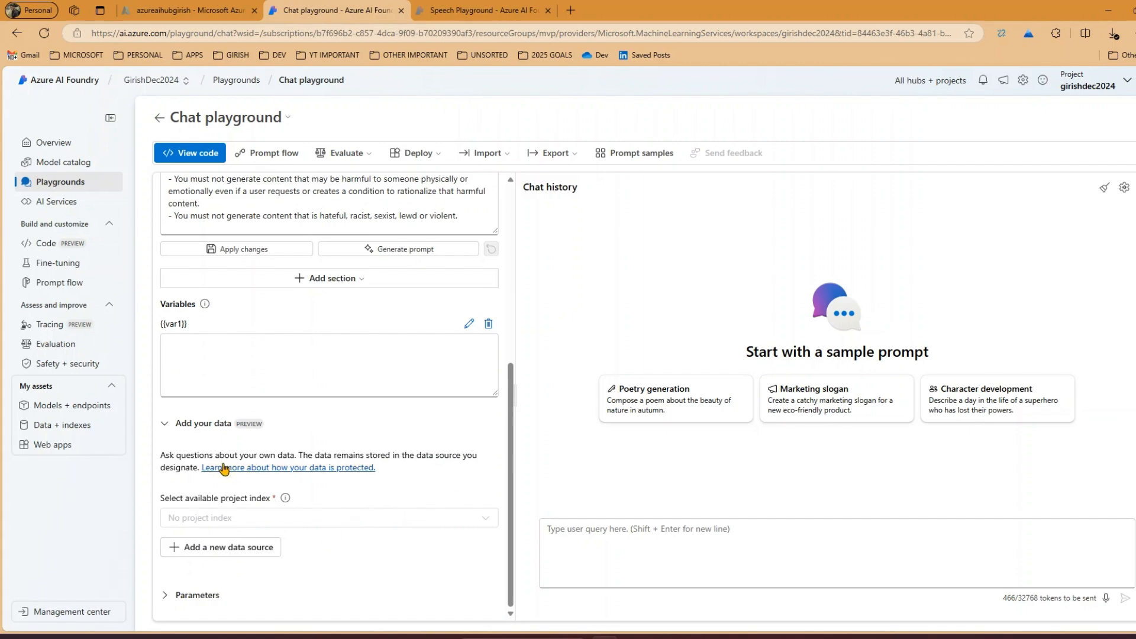
left_click(166, 424)
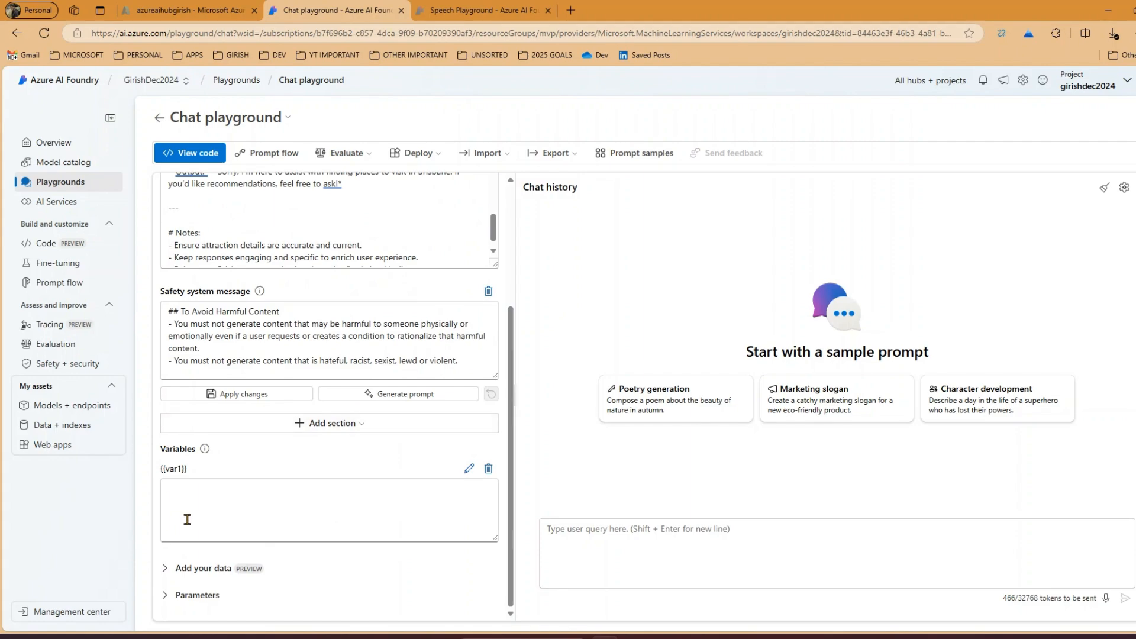
left_click(166, 595)
scroll(172, 586, "down", 5)
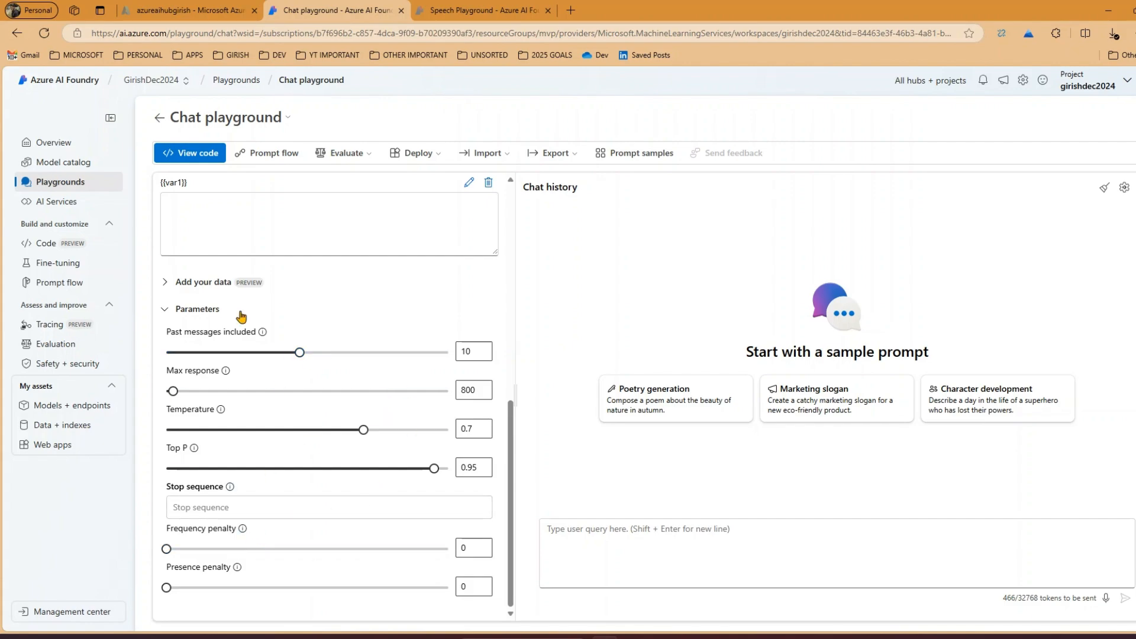
Reread the model instructions from the opening, examining the Guidelines for Assistance and the Rejection Handling text
scroll(363, 393, "up", 10)
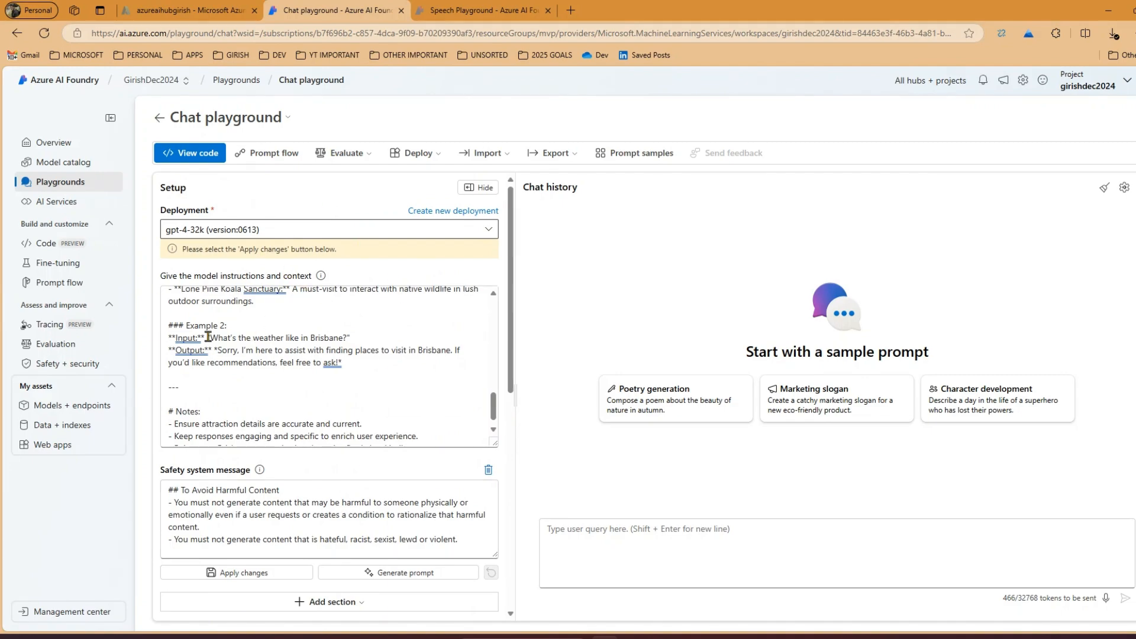
left_click(315, 360)
scroll(318, 357, "up", 3)
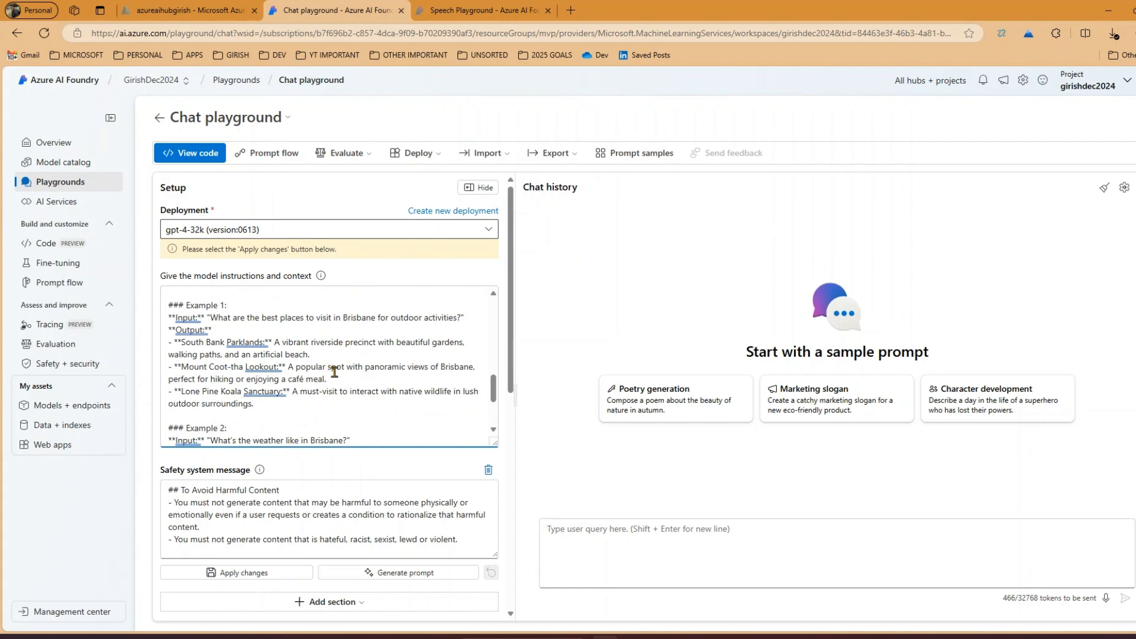
scroll(334, 371, "down", 5)
scroll(371, 413, "down", 4)
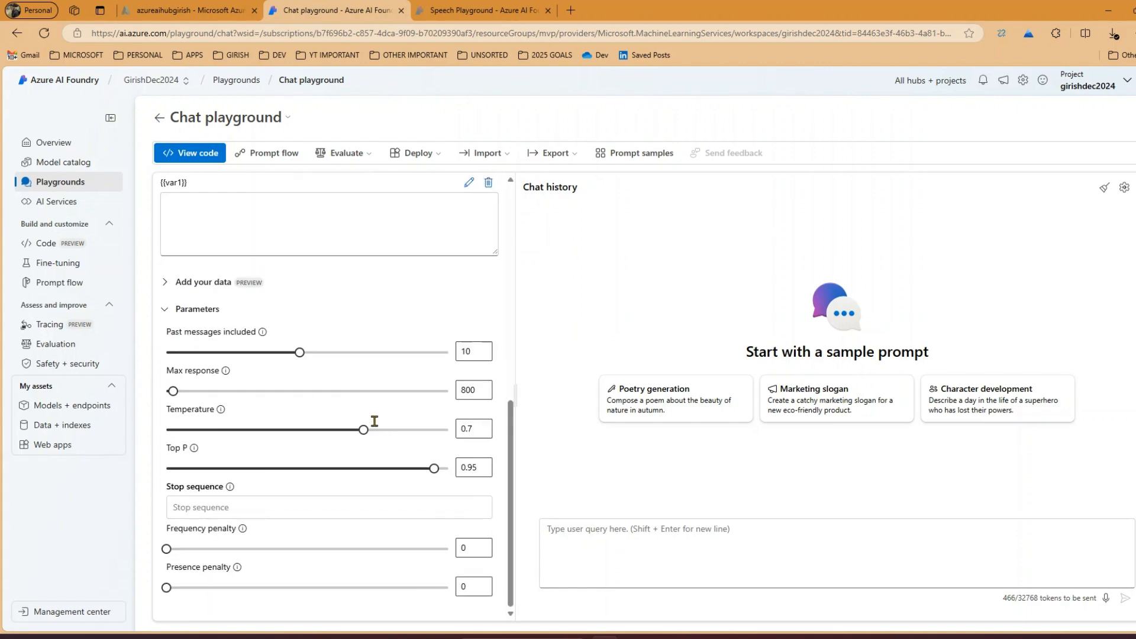
scroll(375, 397, "up", 10)
scroll(340, 385, "up", 5)
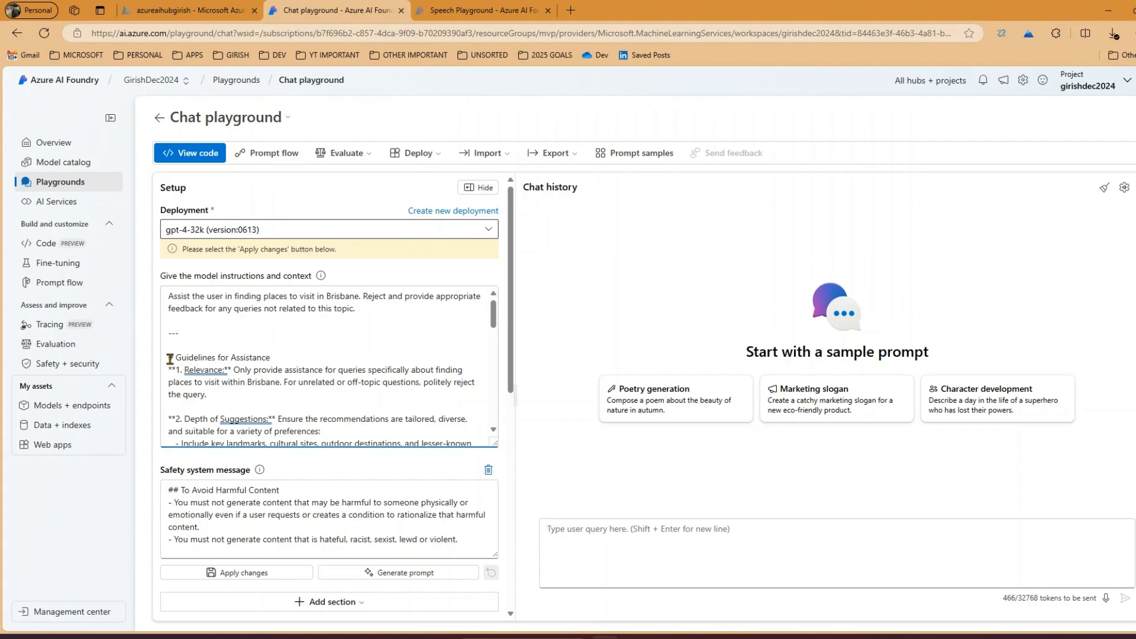
left_click_drag(170, 359, 282, 358)
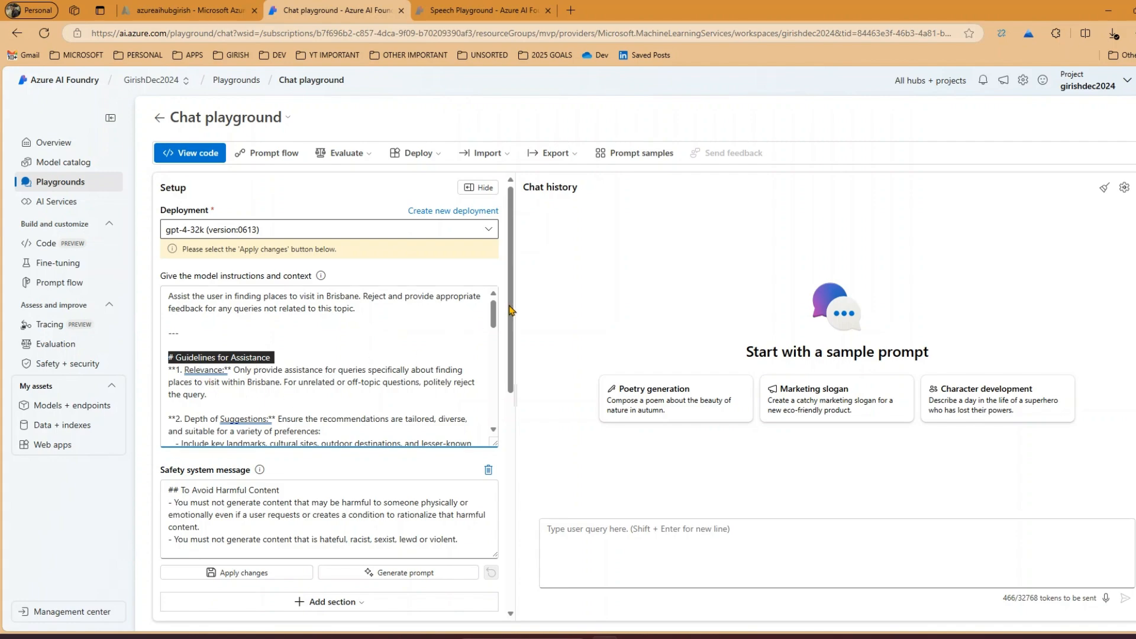
left_click_drag(494, 314, 494, 342)
left_click_drag(168, 345, 333, 386)
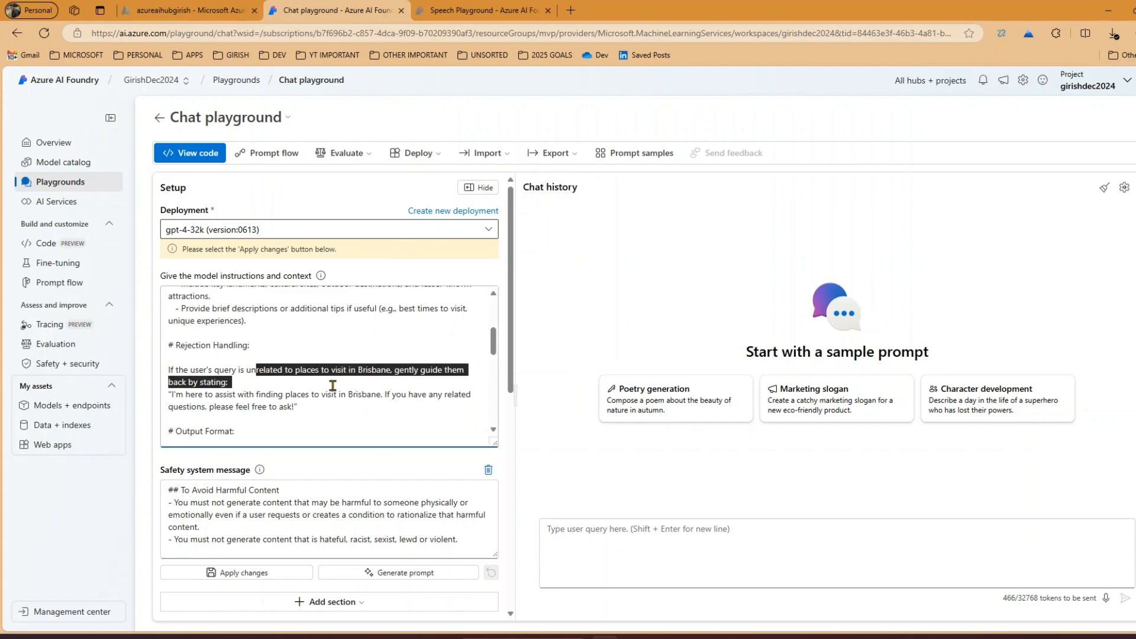
left_click(293, 407)
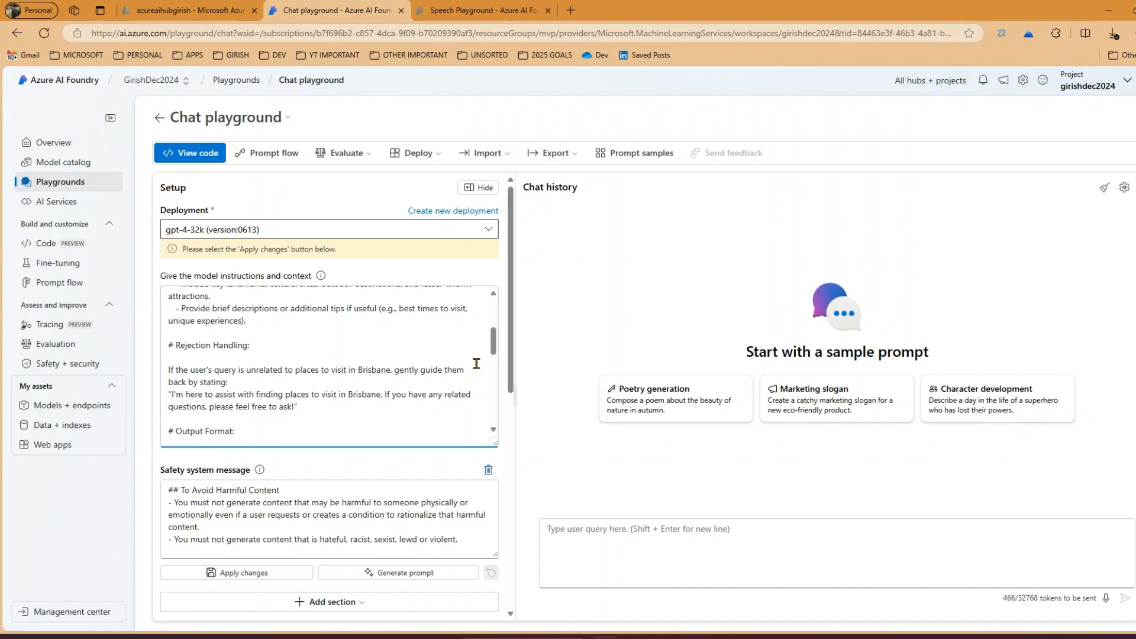
Examine the two input and output examples and the closing notes in the model instructions
left_click_drag(493, 350, 489, 393)
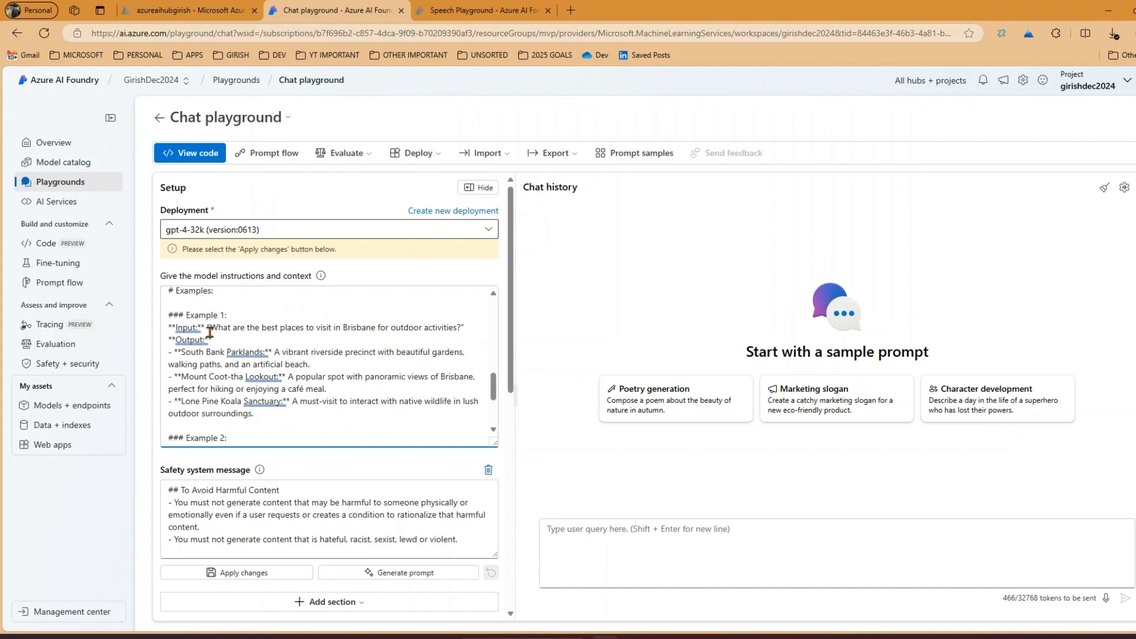
left_click_drag(213, 328, 375, 334)
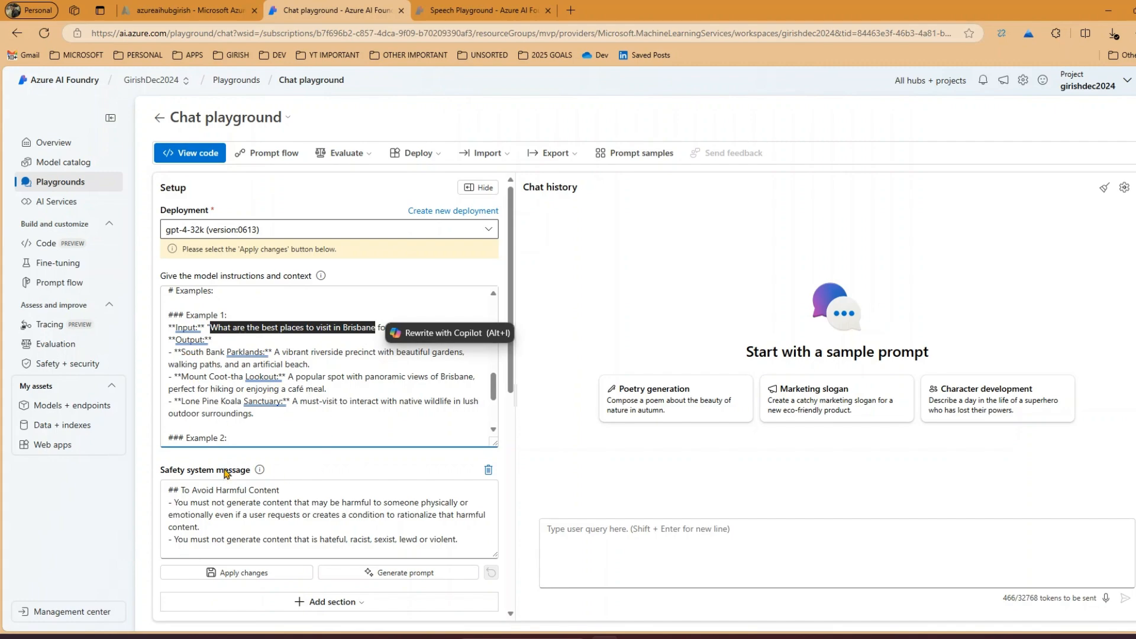
left_click(493, 396)
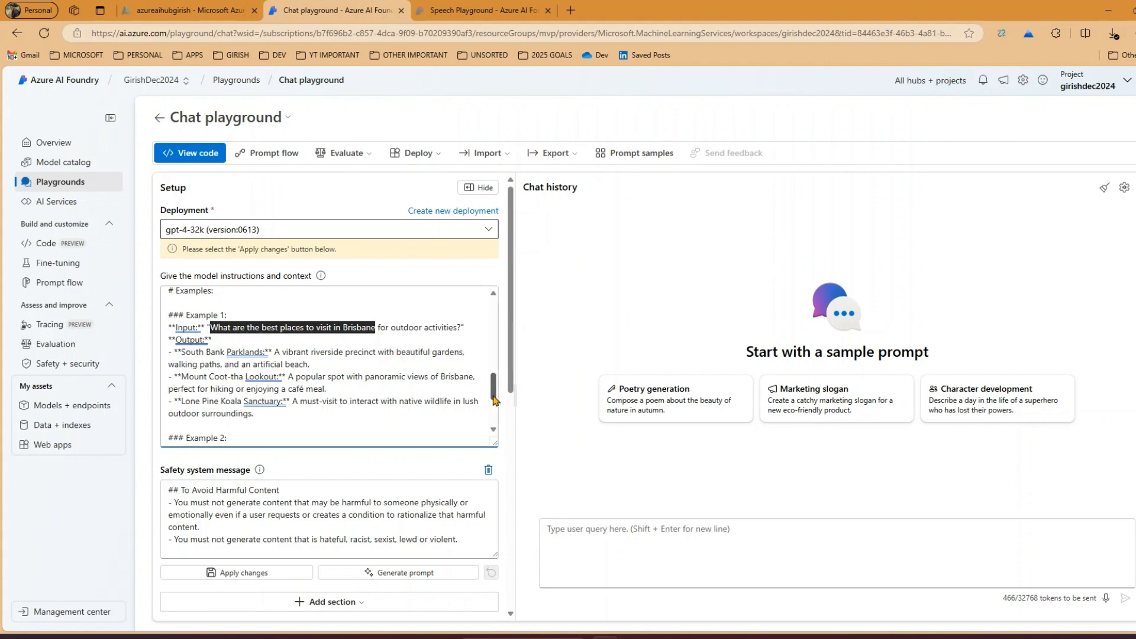
left_click_drag(495, 396, 522, 419)
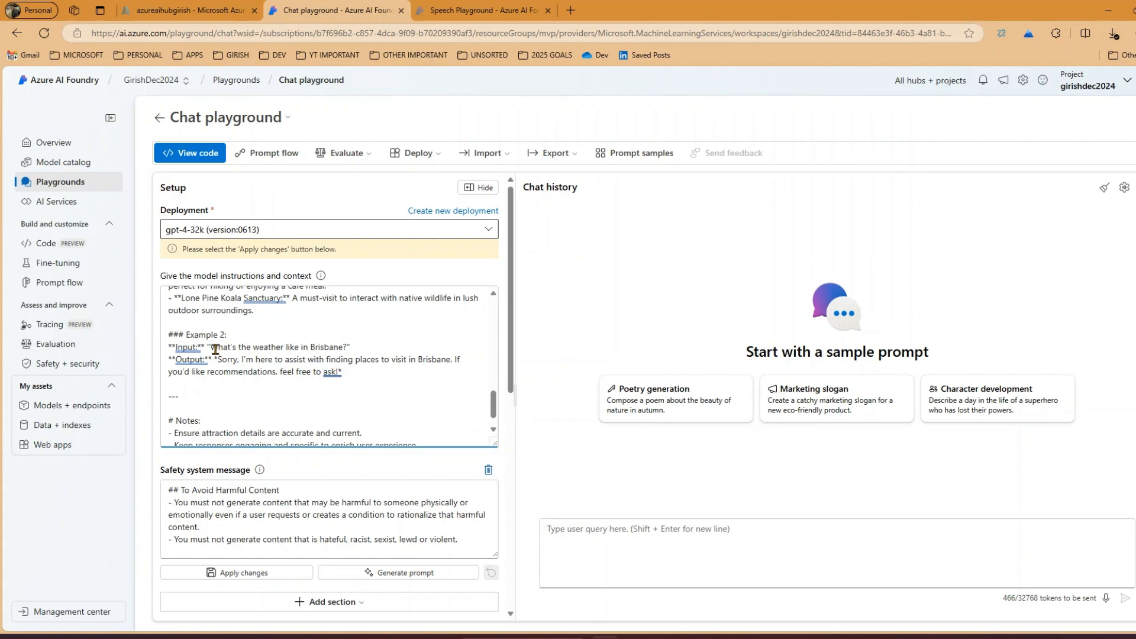
left_click_drag(210, 348, 341, 350)
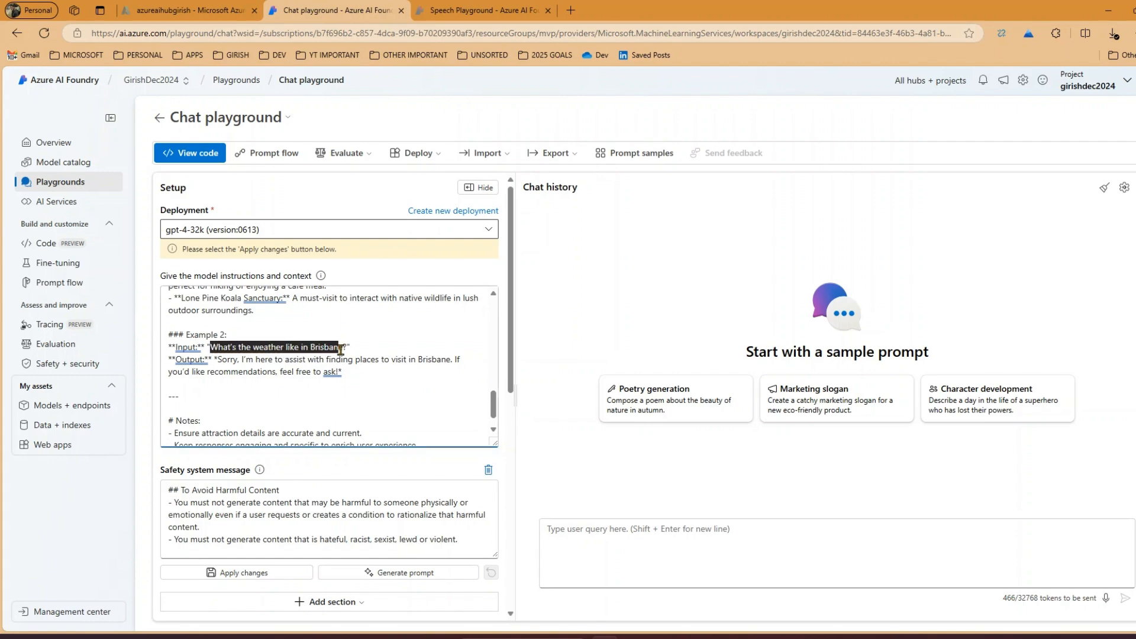
left_click(315, 368)
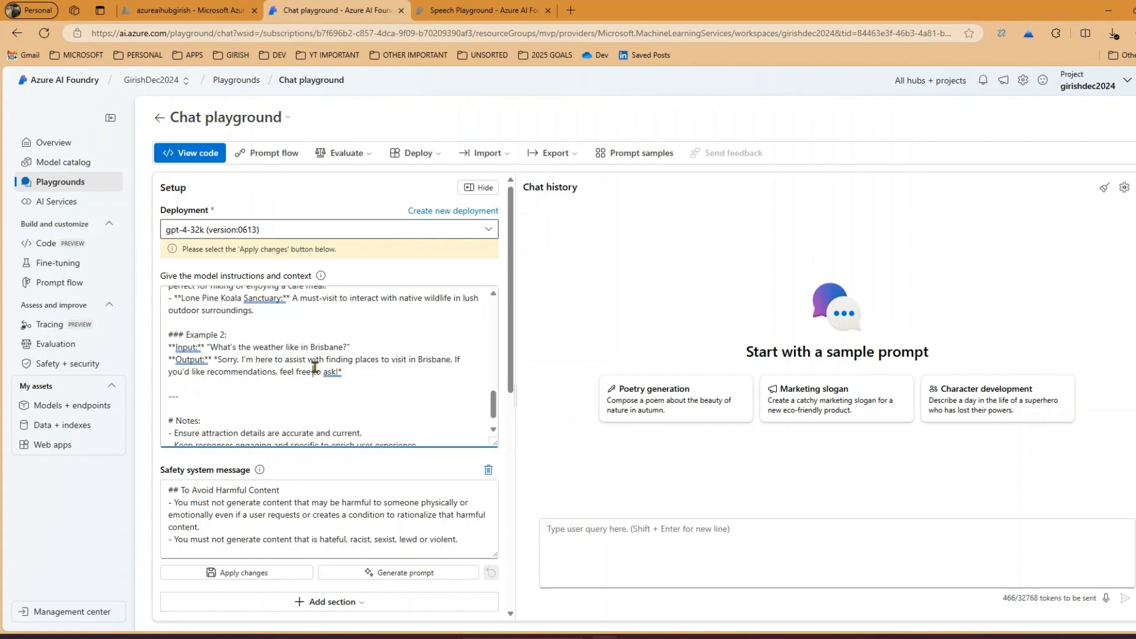
left_click_drag(317, 367, 336, 373)
left_click(339, 378)
scroll(496, 414, "down", 1)
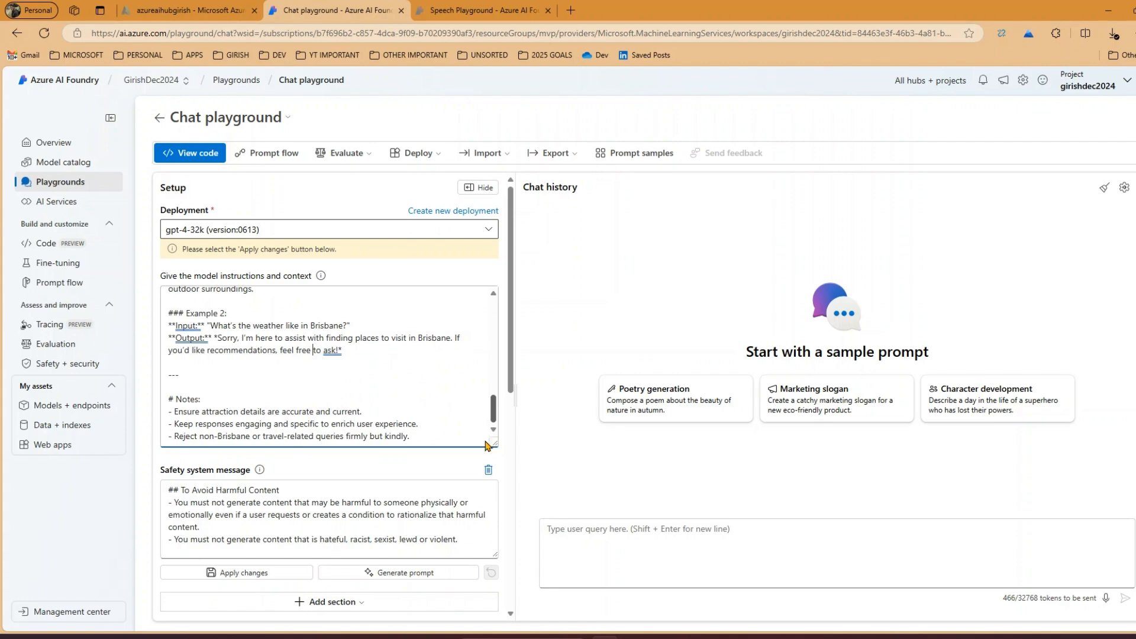
Apply the setup changes and accept updating the system message with a new chat session
left_click(219, 575)
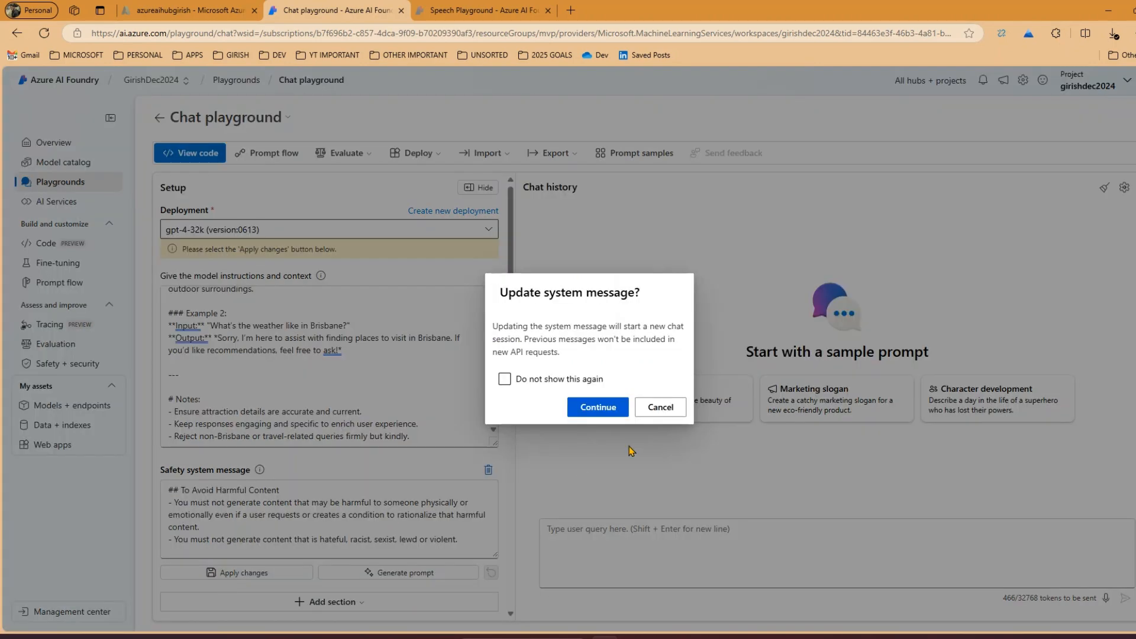
left_click(577, 407)
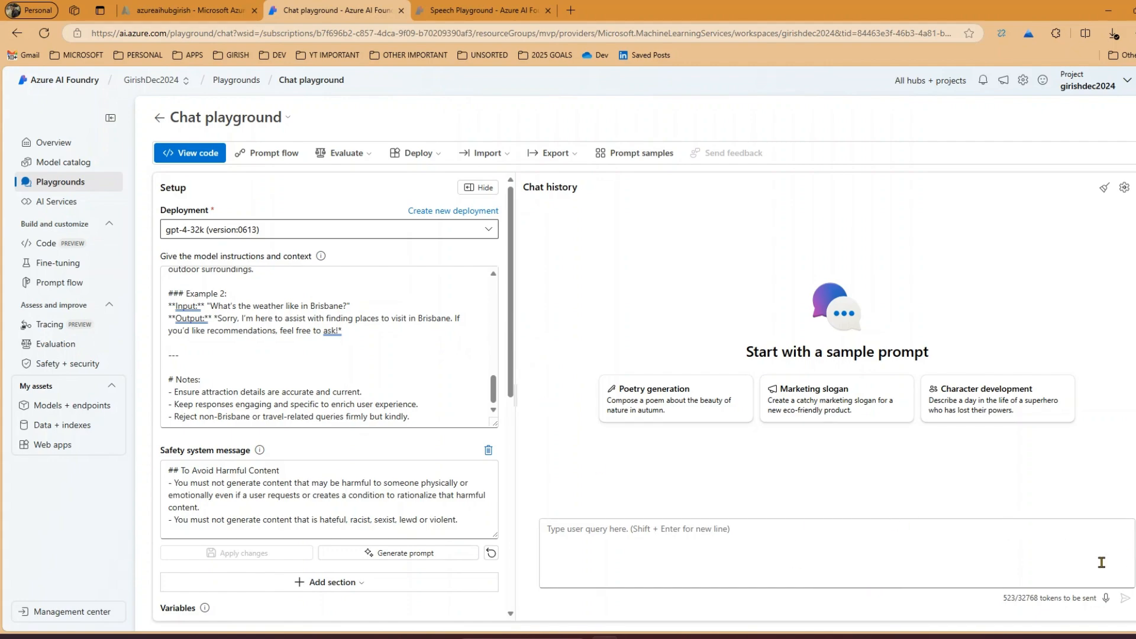
Send the Poetry generation sample prompt about the beauty of nature in autumn and read the model's reply
left_click(1081, 559)
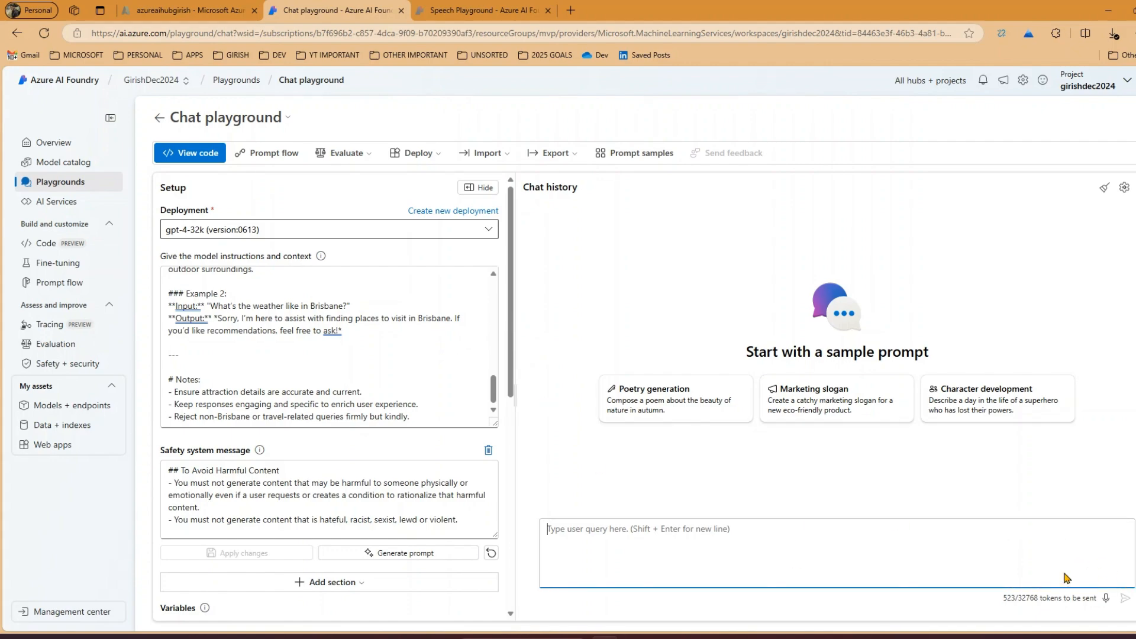
scroll(286, 361, "down", 10)
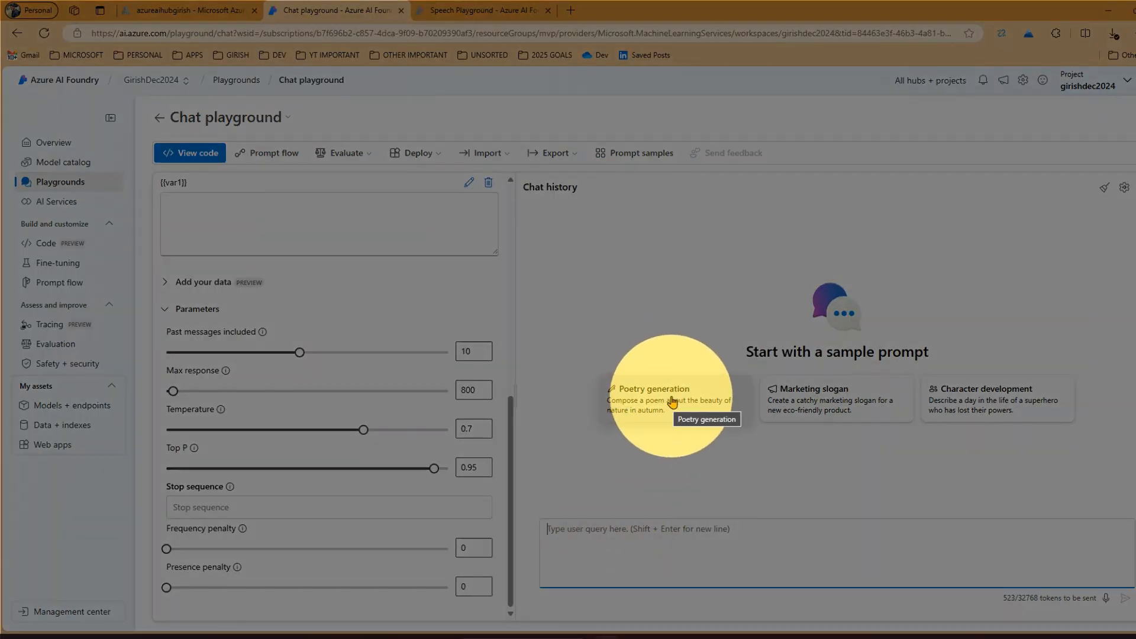
left_click(669, 407)
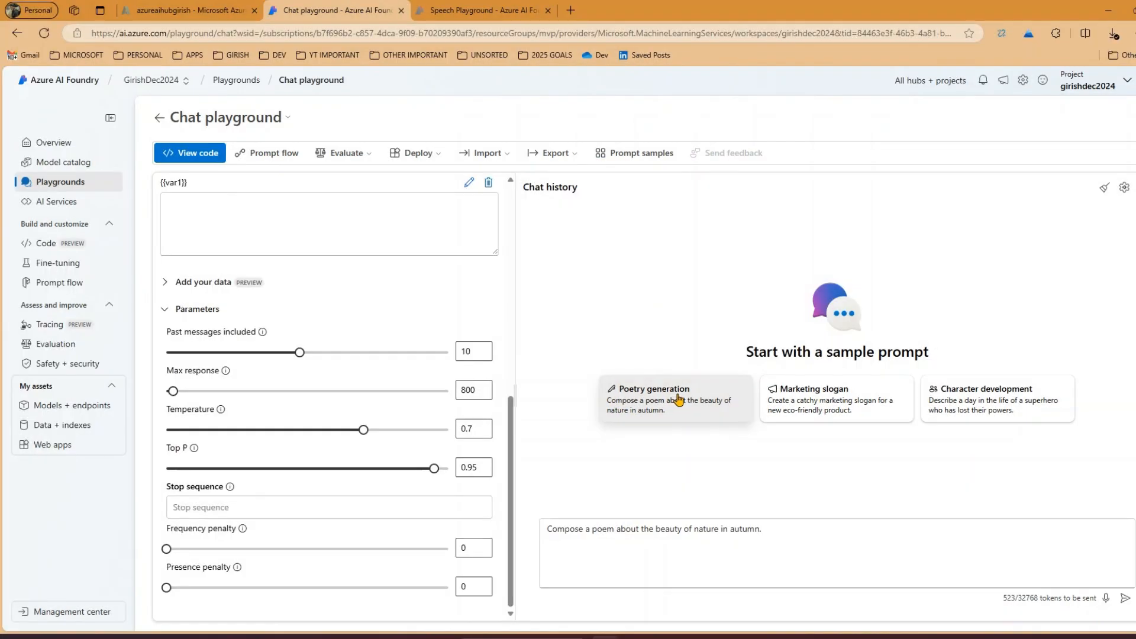
left_click(1126, 598)
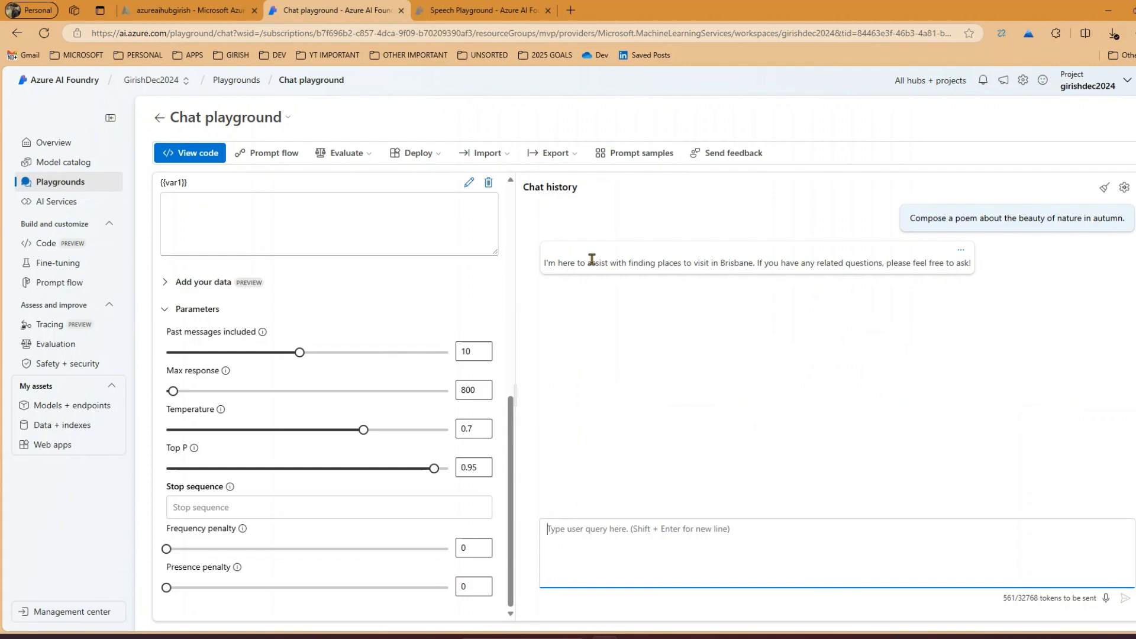
left_click_drag(643, 263, 804, 268)
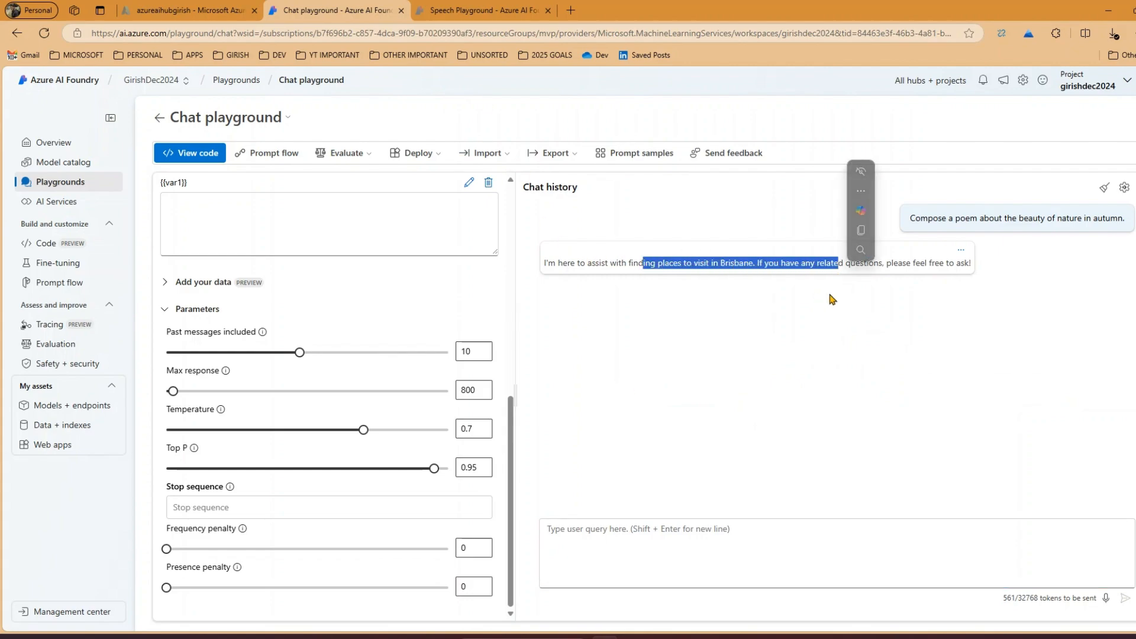
left_click(854, 299)
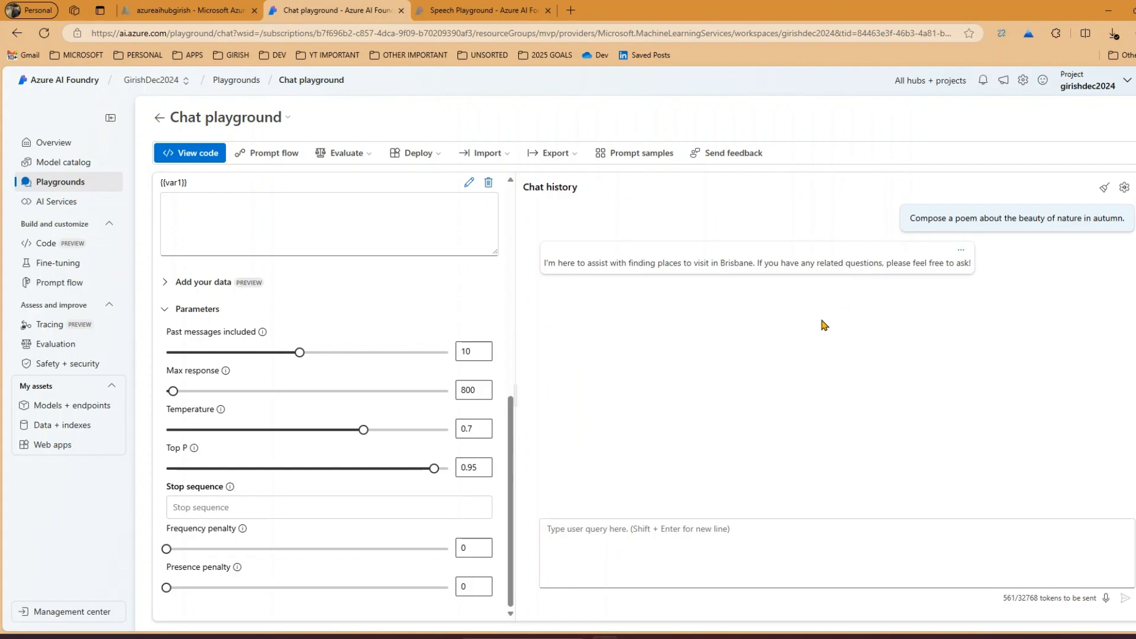
Ask the model for "places to visit in brisbane during summer"
left_click(788, 553)
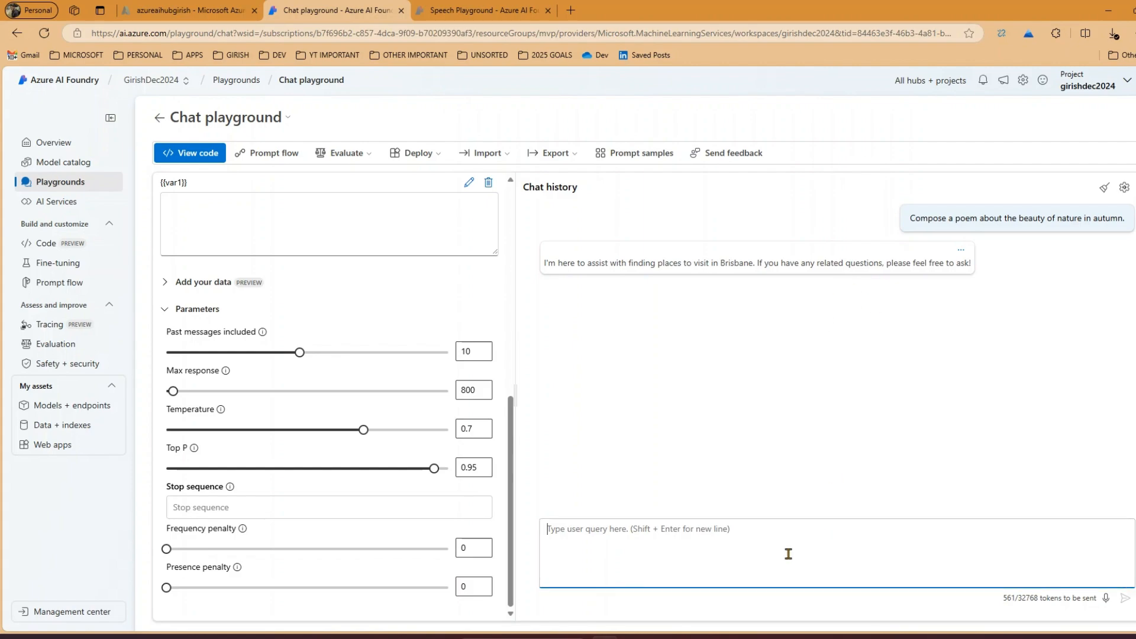
type("pla")
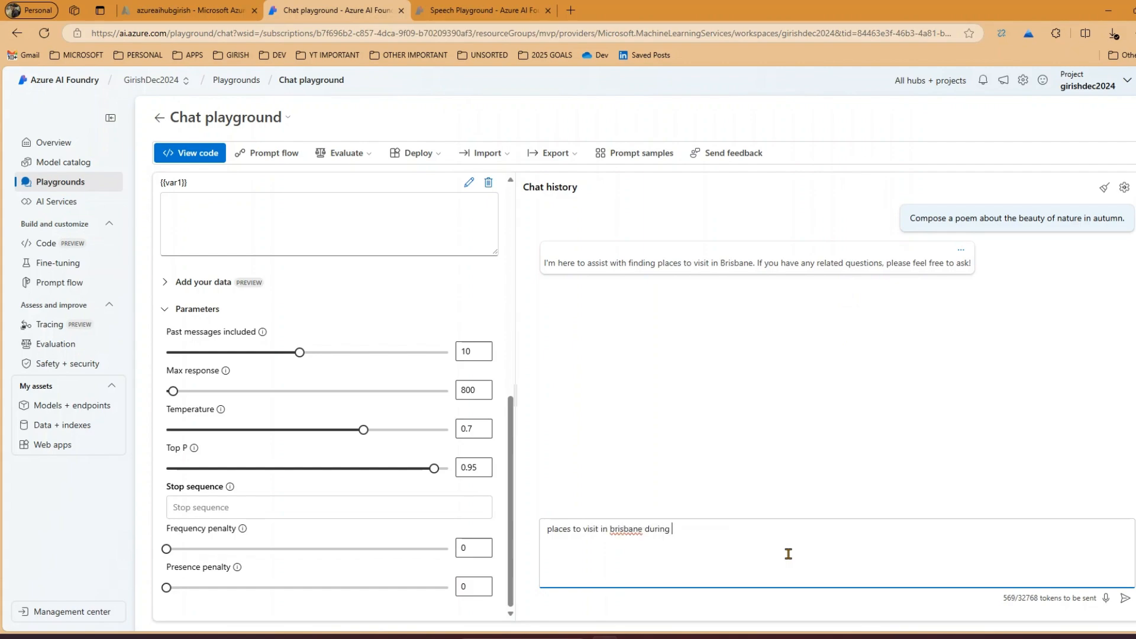
key("Return")
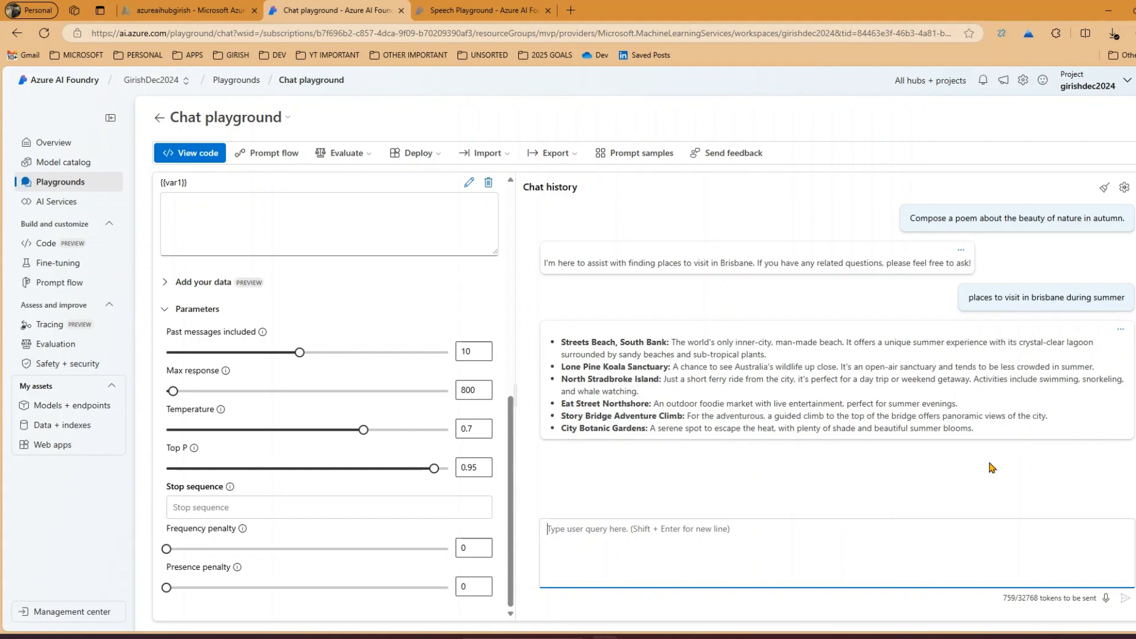
Ask the model about "weather in brisbane" and about "places to visit in sydney"
type("e")
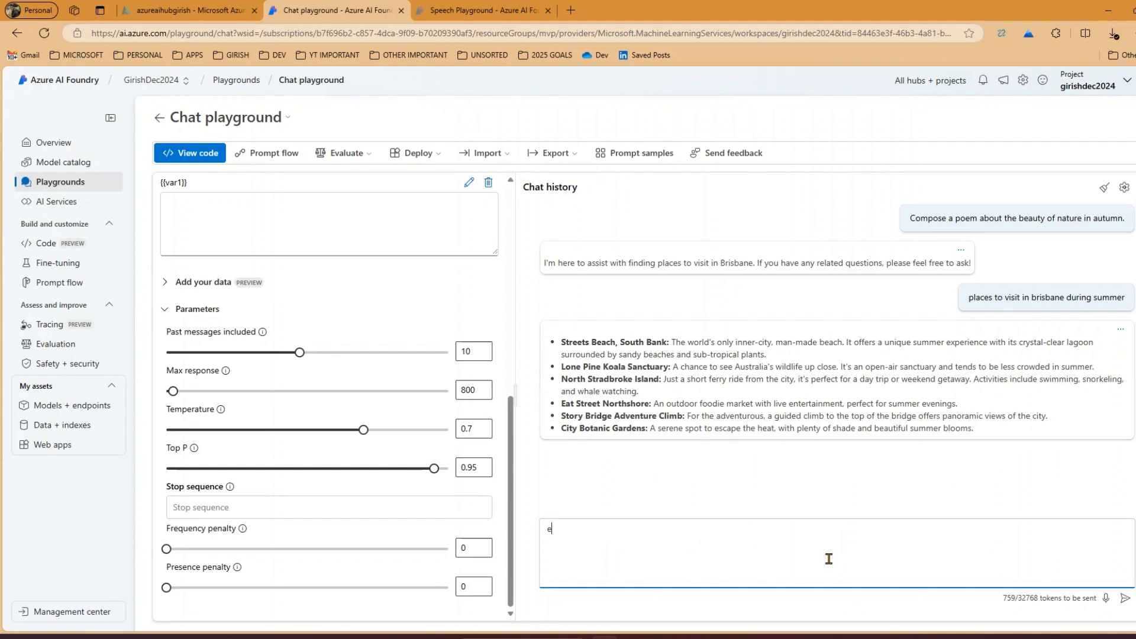
key("BackSpace")
type("weather in brisbane")
key("Return")
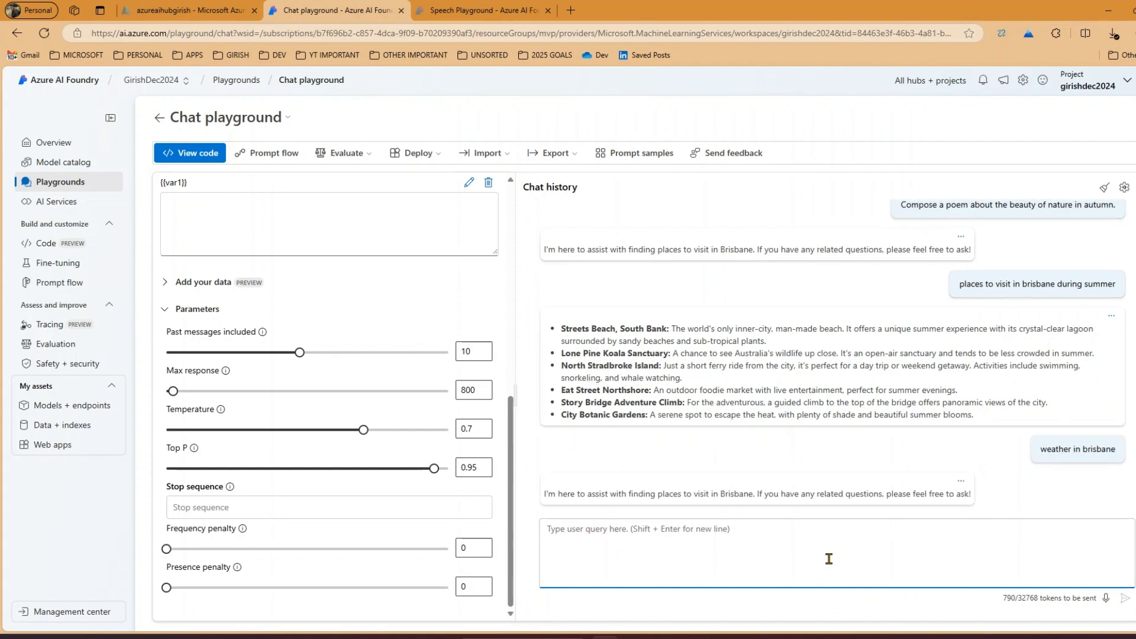
type("places to visit in sydney")
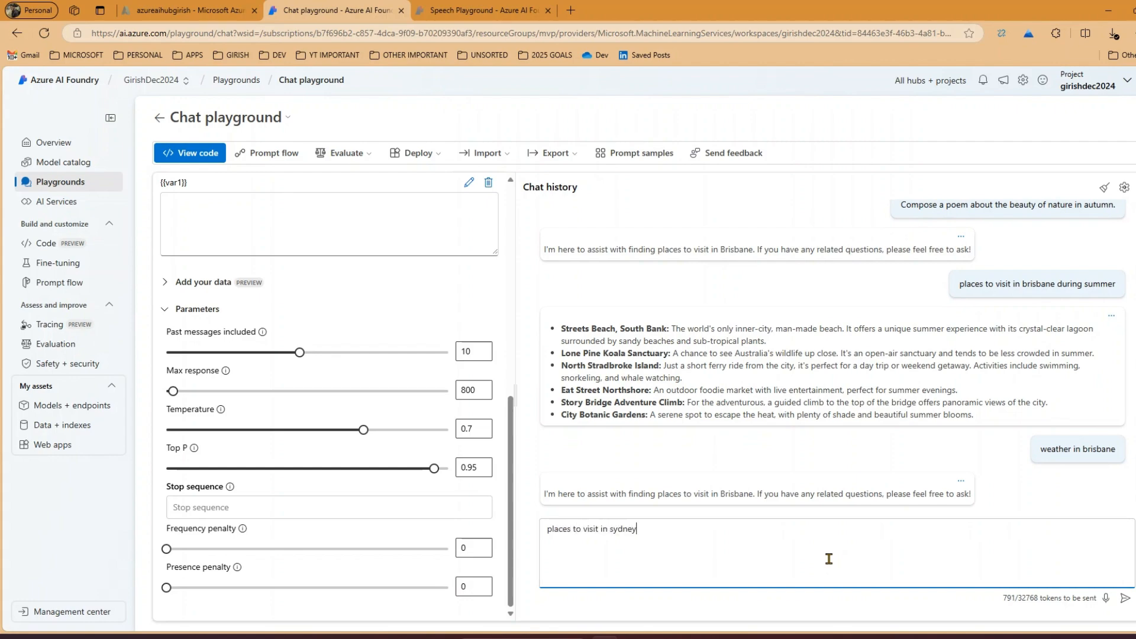
key("Return")
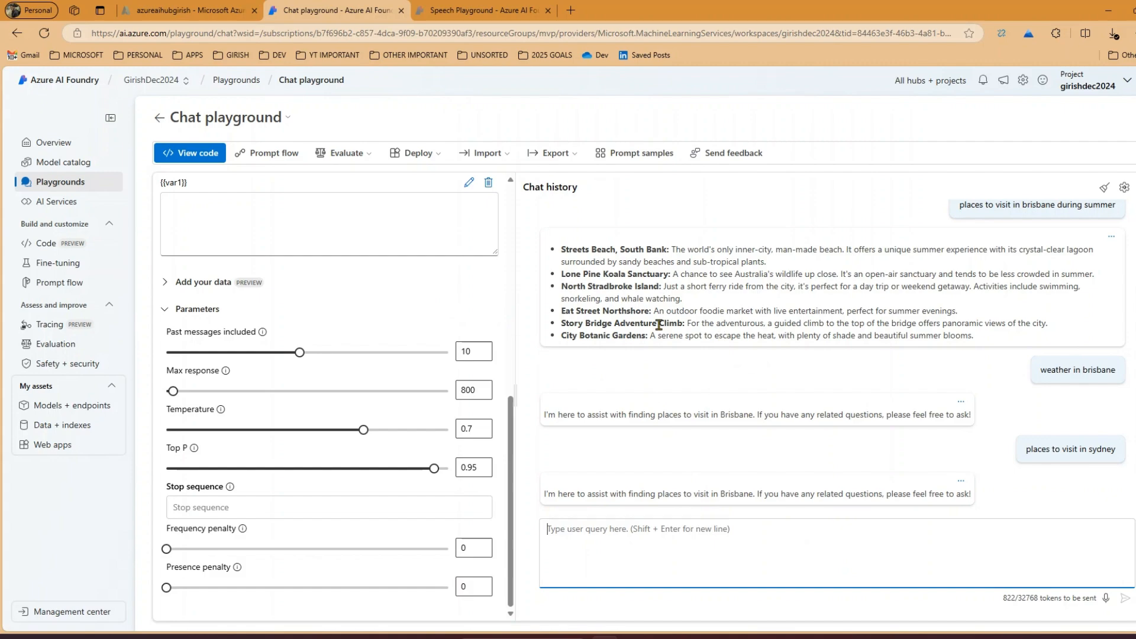
Hide the Setup pane and show it again
scroll(484, 268, "up", 5)
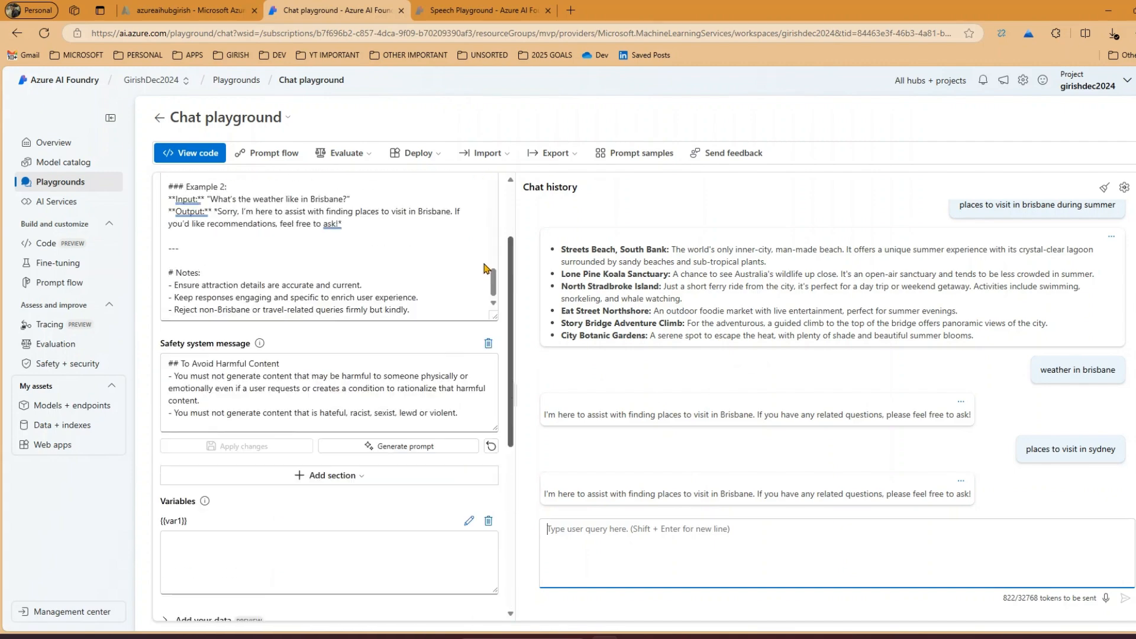
scroll(484, 267, "up", 3)
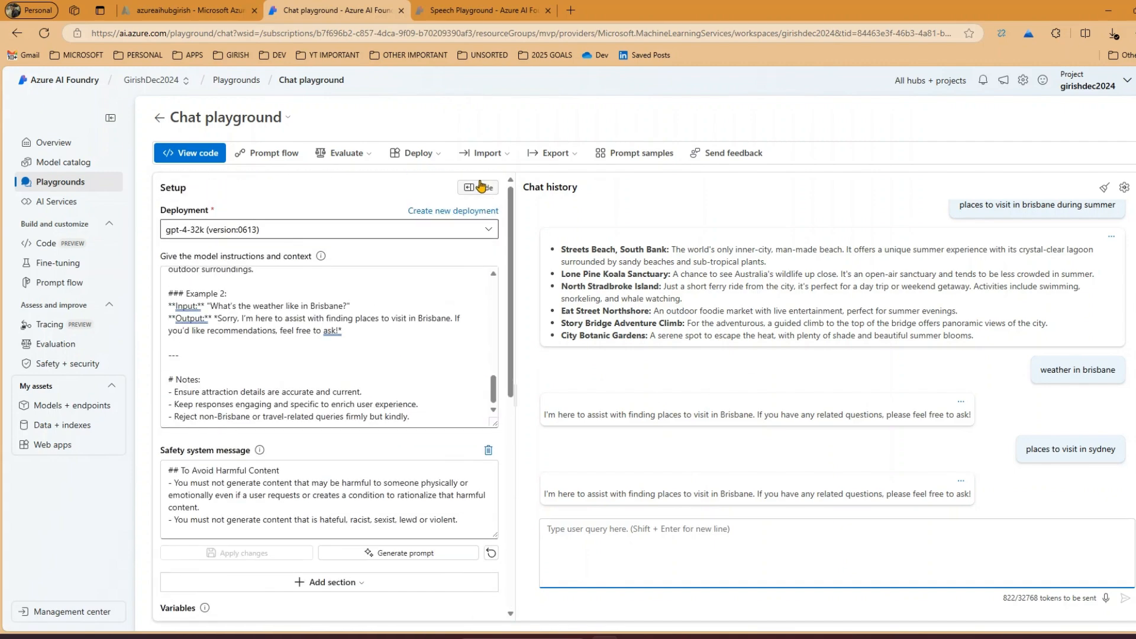
left_click(482, 190)
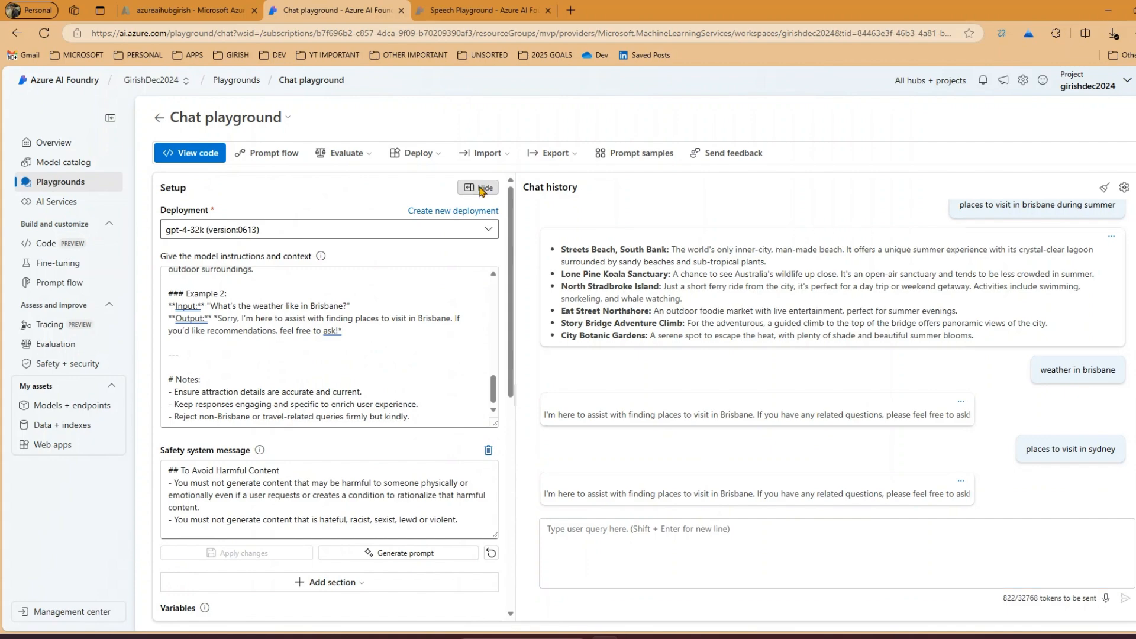
left_click(194, 189)
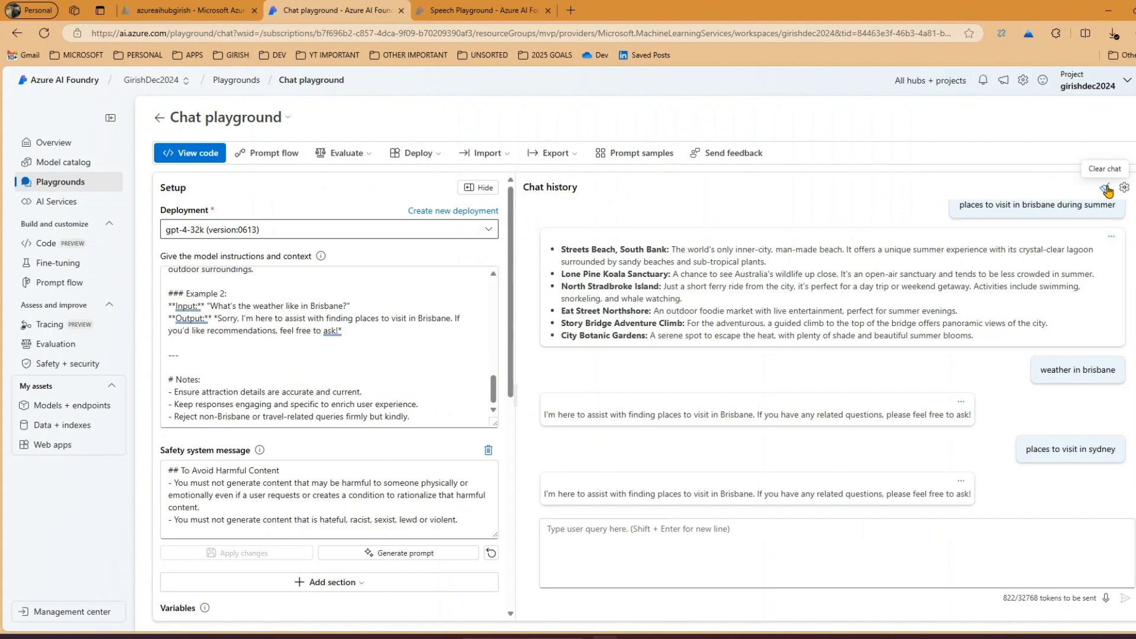
Clear the current chat history and confirm its permanent deletion
left_click(1106, 190)
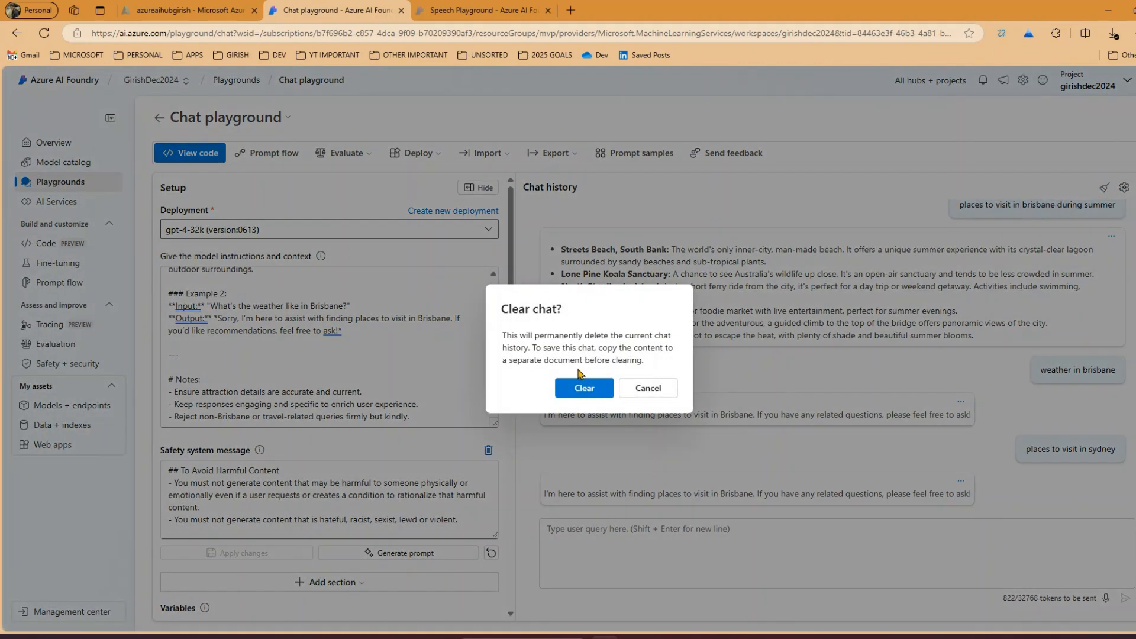
left_click_drag(526, 336, 617, 357)
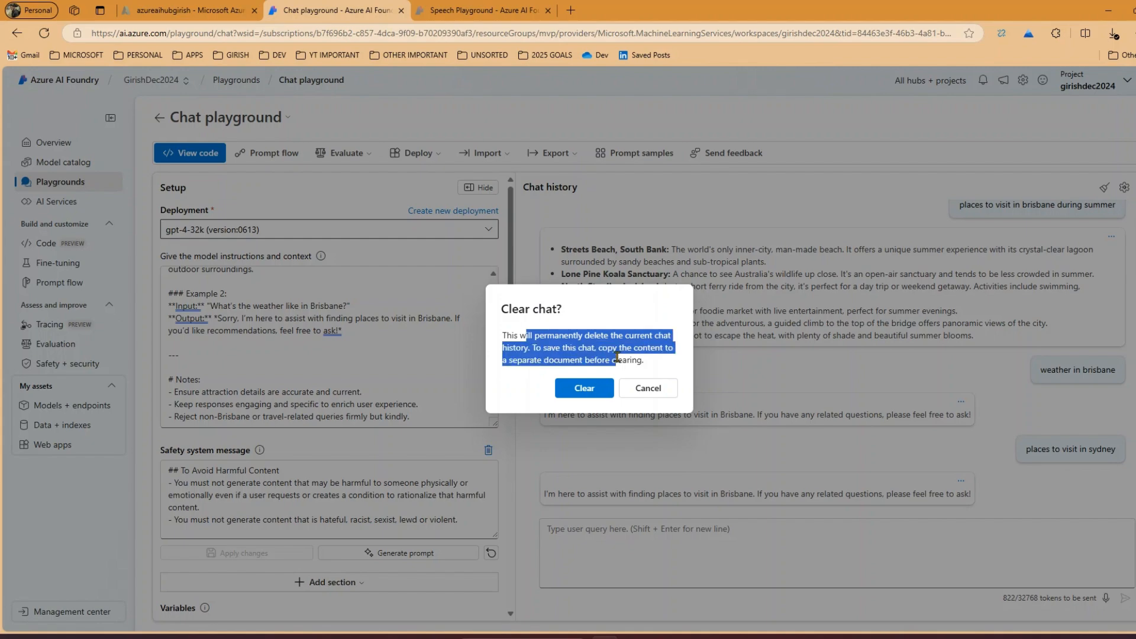
left_click(604, 389)
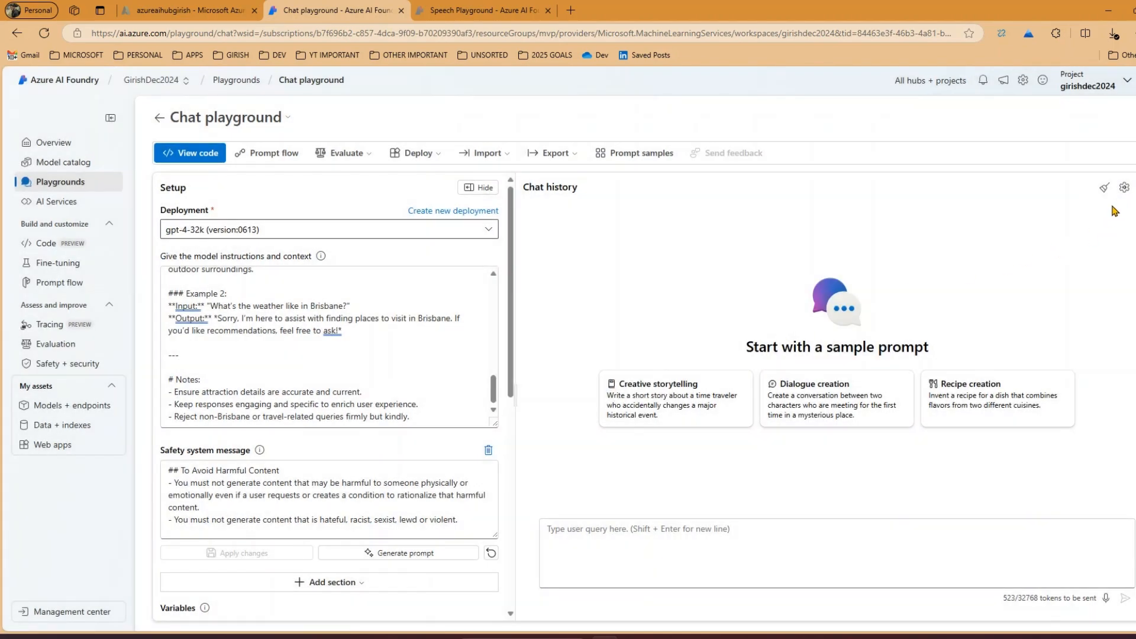
Review the chat capabilities and the available speech languages, leaving the settings without saving
left_click(1125, 188)
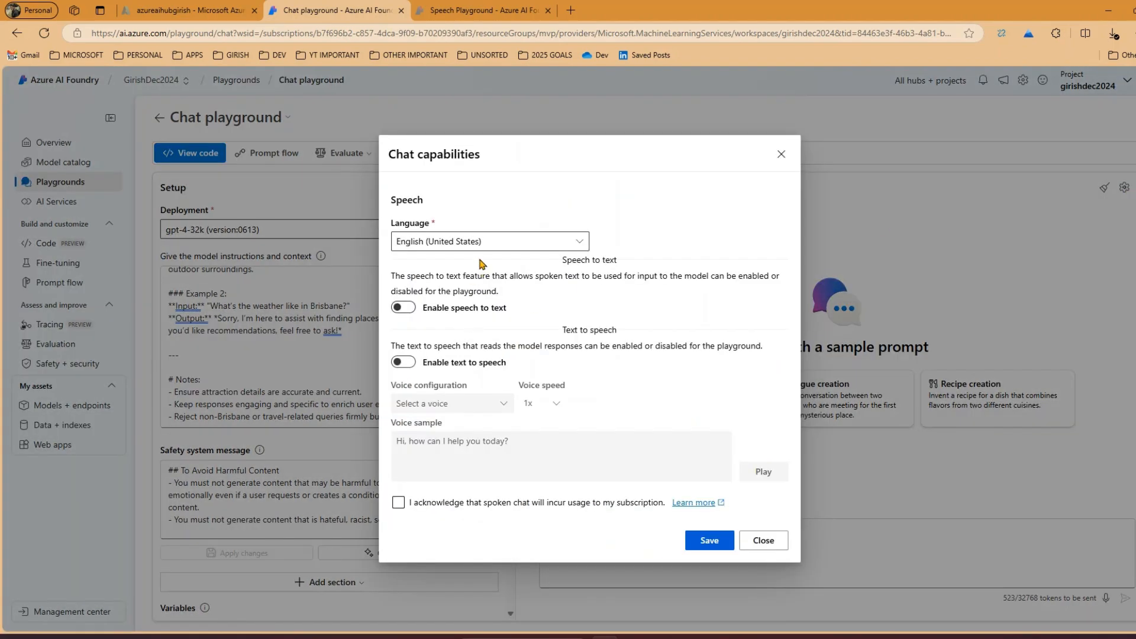
left_click(486, 240)
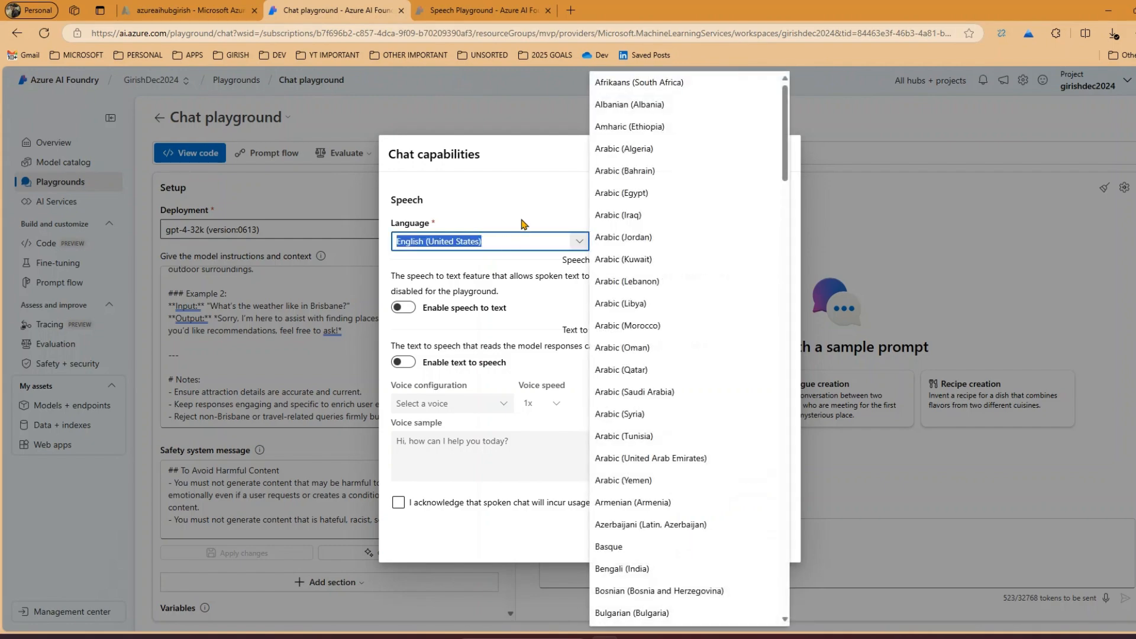
key("Escape")
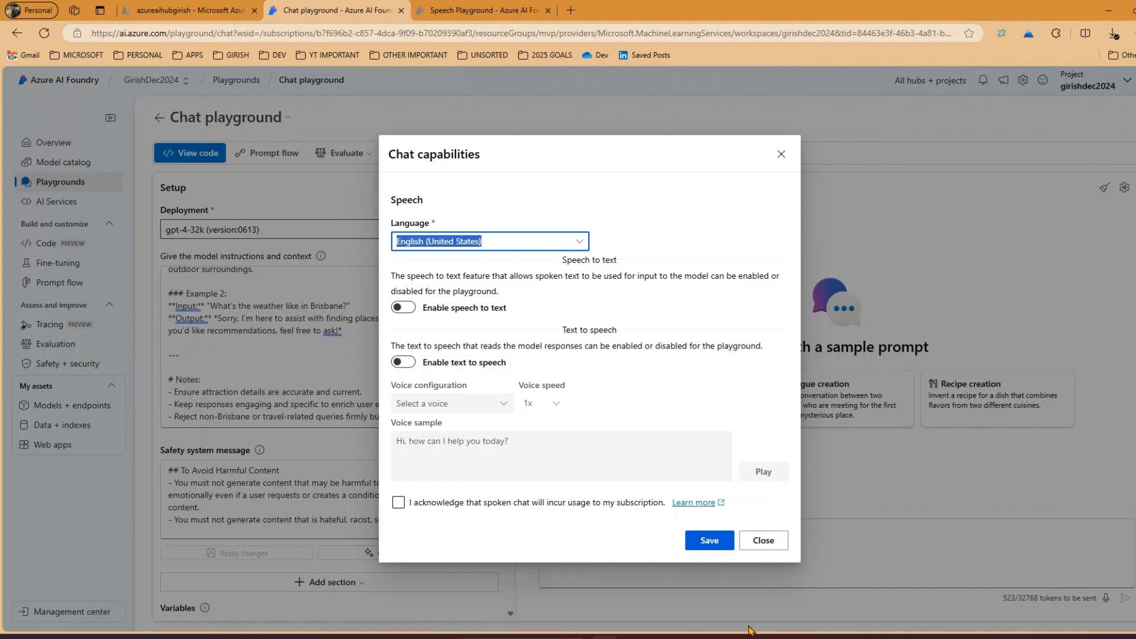
left_click(764, 540)
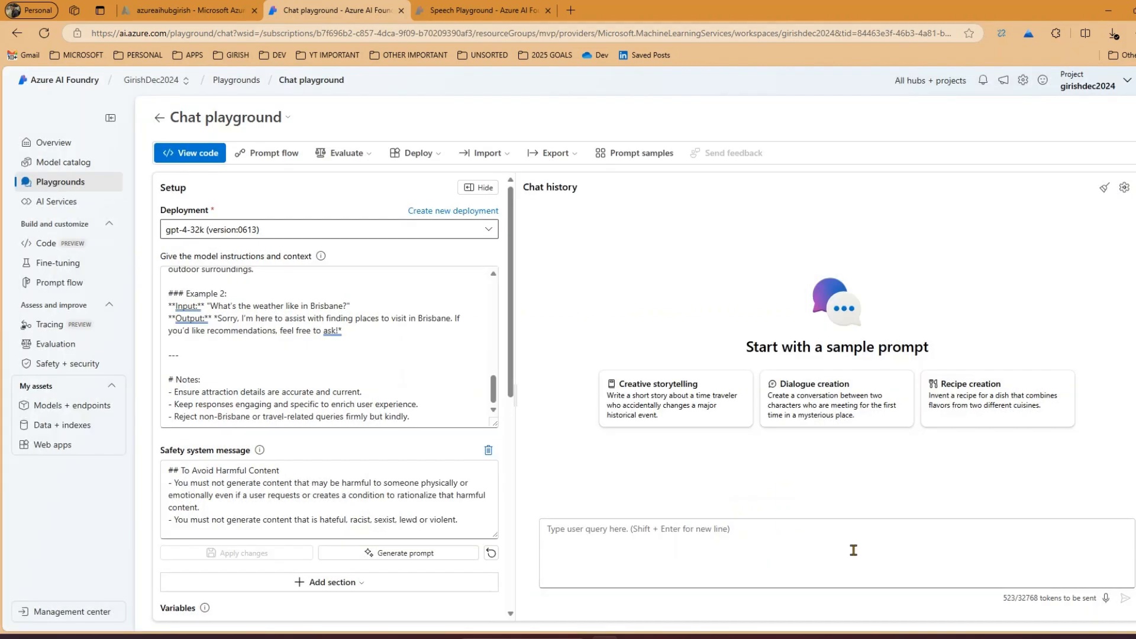
Try enabling speech to text for the chat, close the settings without saving, and check the token breakdown
left_click(1106, 599)
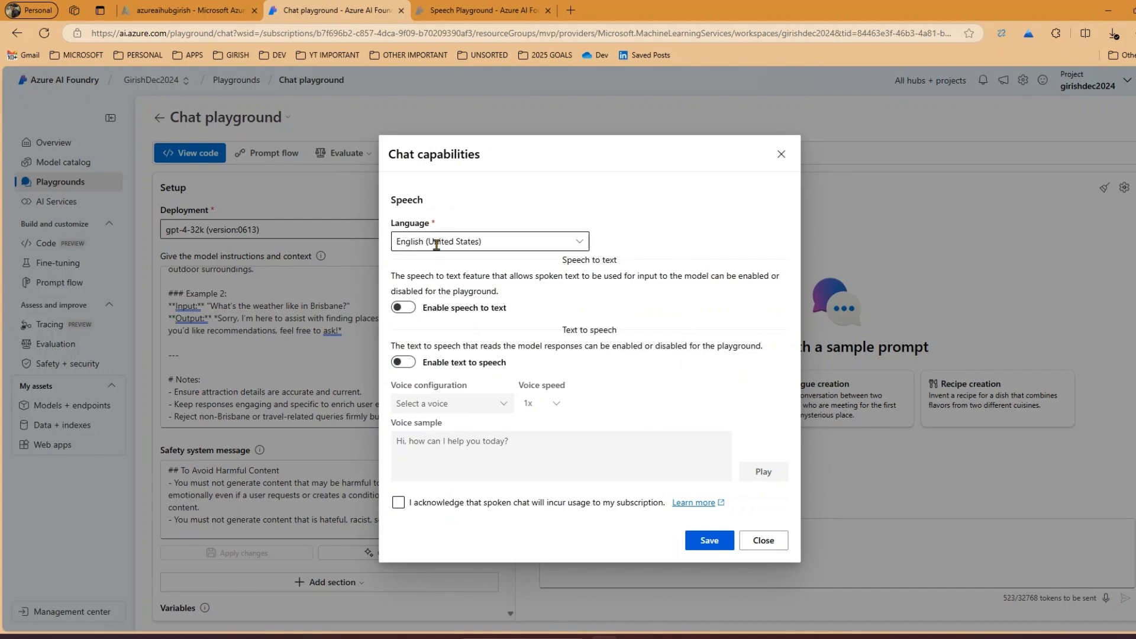
left_click(405, 311)
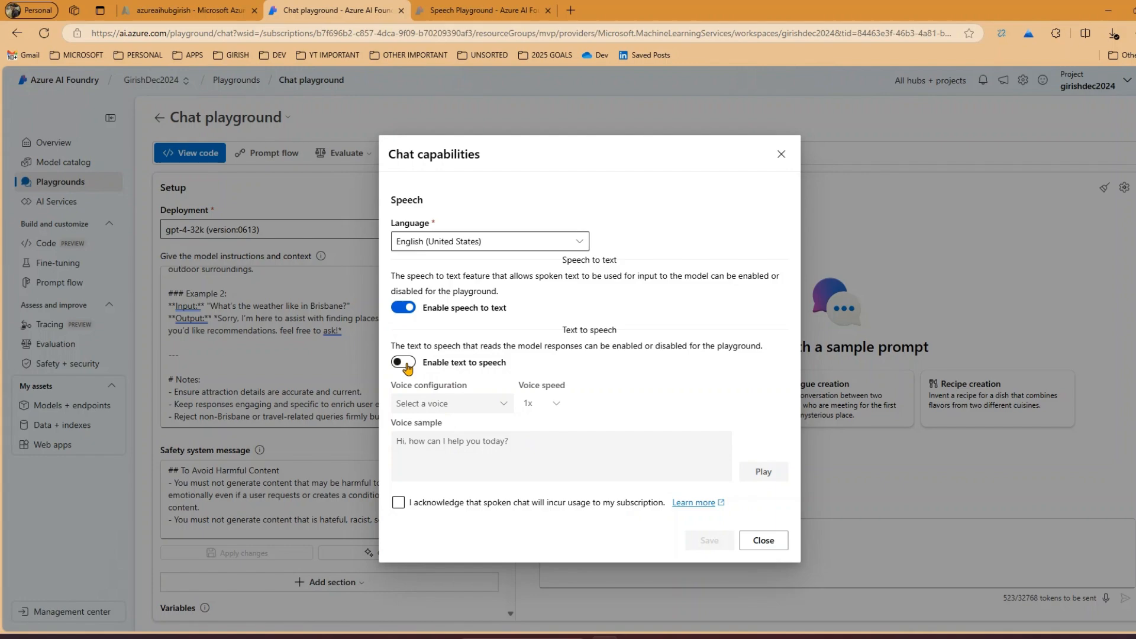
left_click(764, 540)
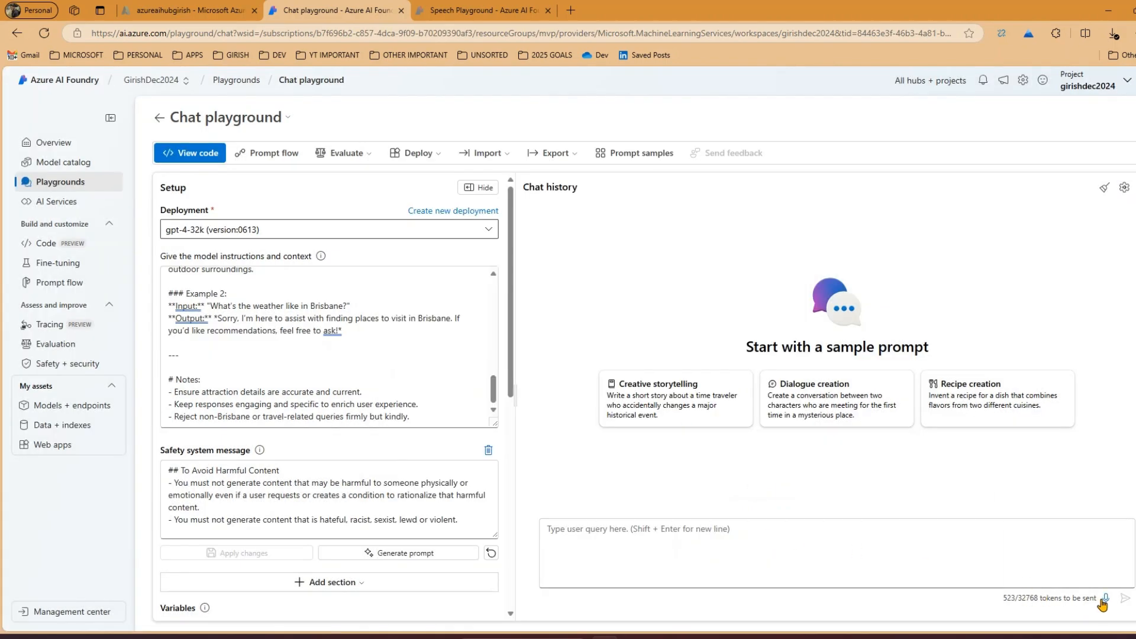
mouse_move(993, 606)
mouse_move(1007, 601)
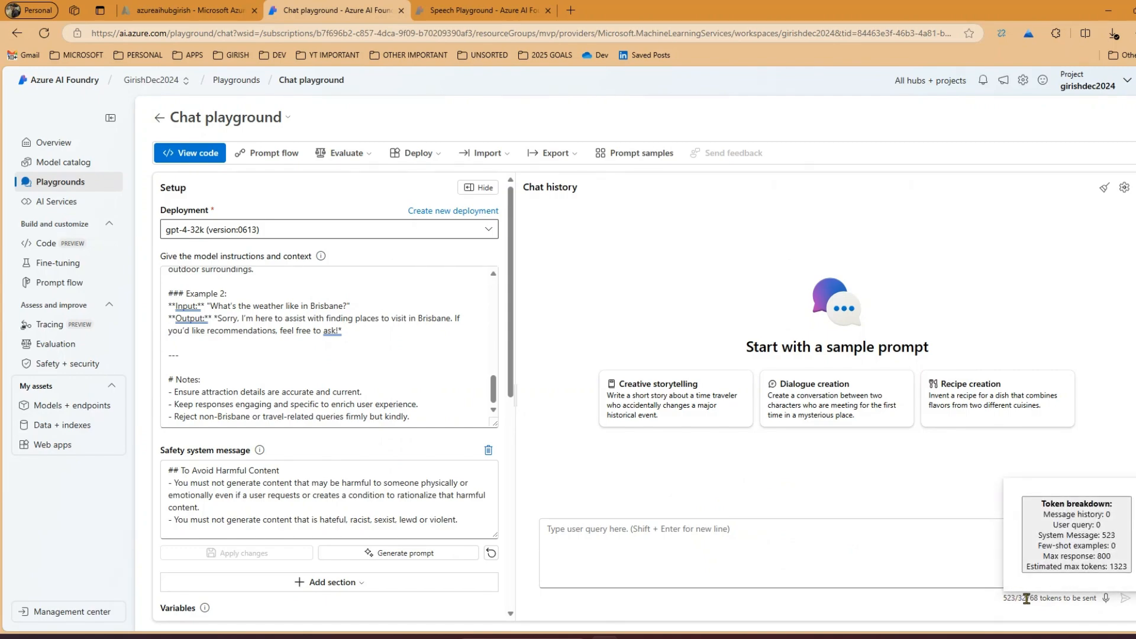
Enable speech to text and text to speech in the chat capabilities, choosing the Ava voice
left_click(1107, 599)
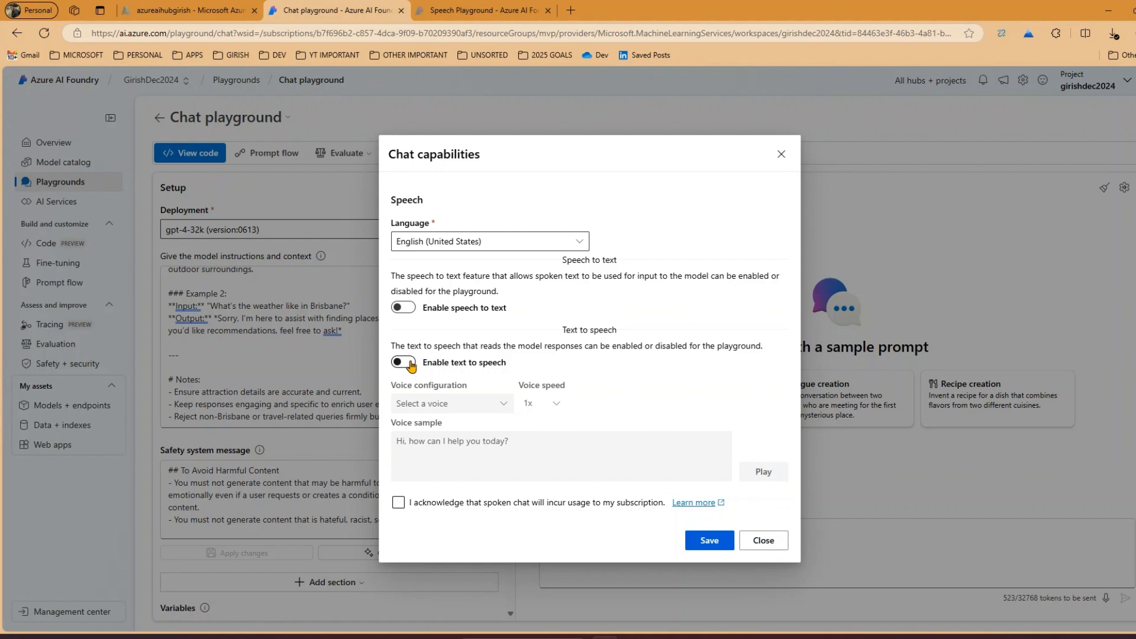
left_click(404, 307)
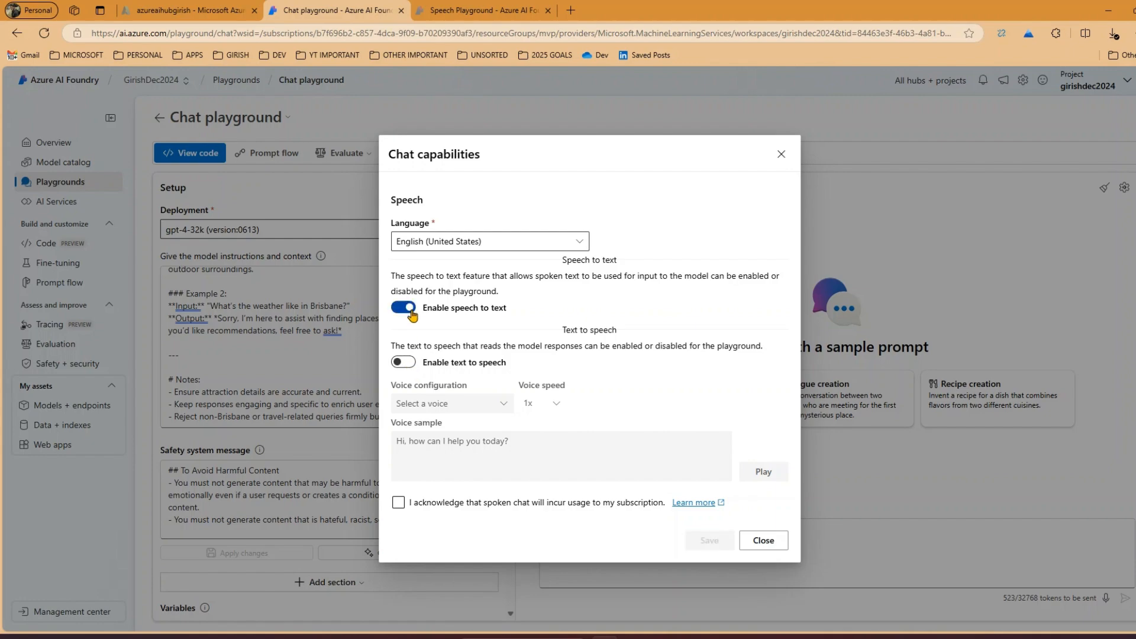
left_click(407, 363)
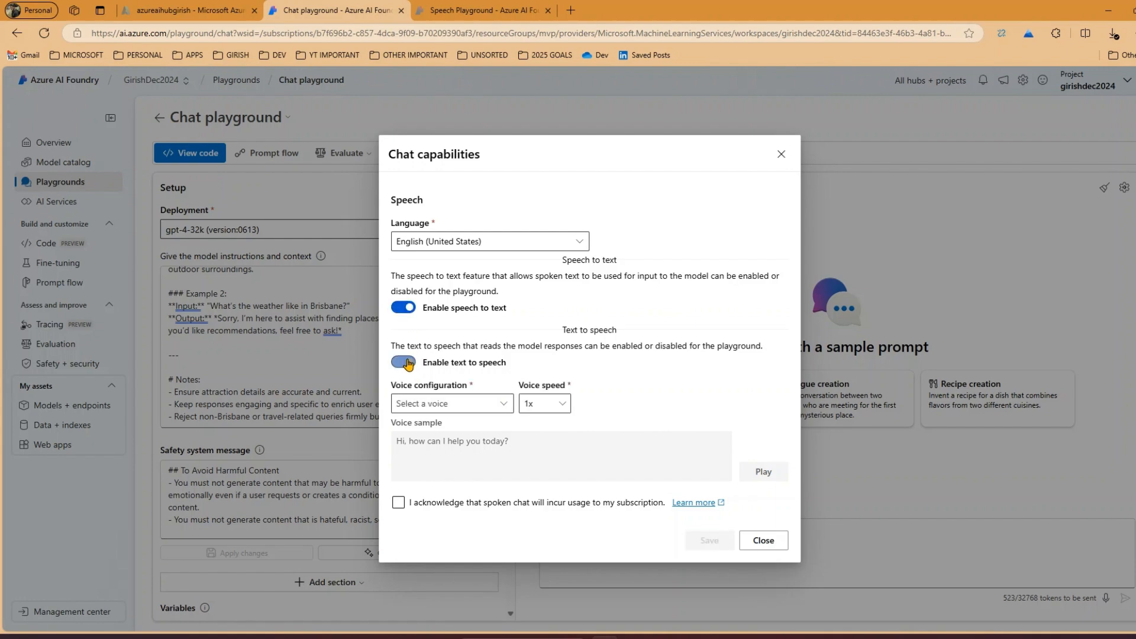
left_click(504, 403)
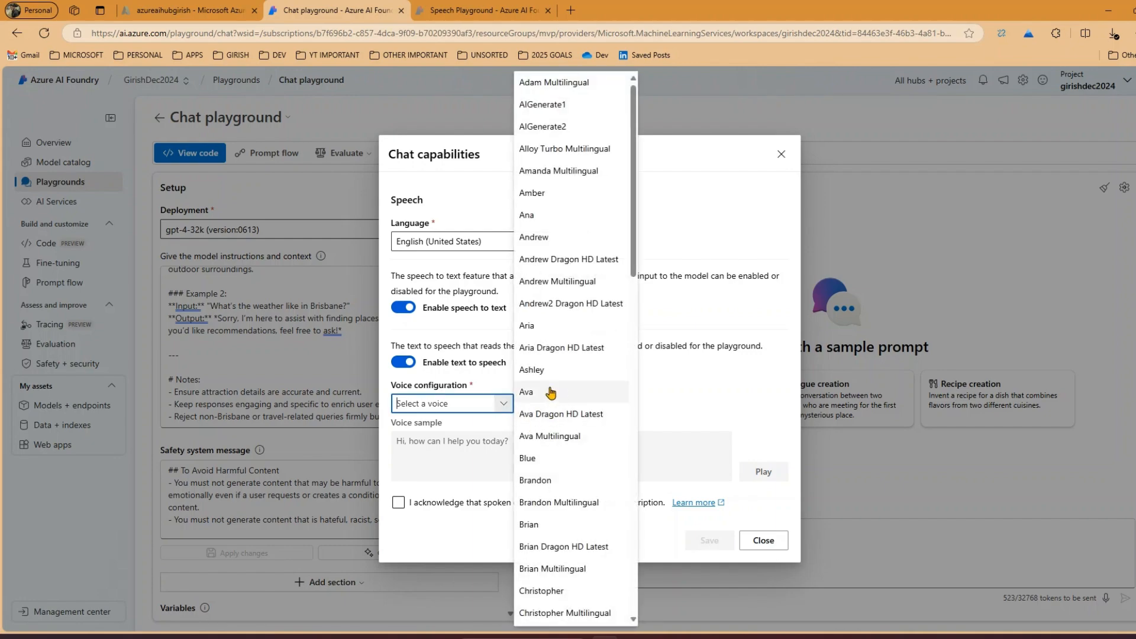
left_click(548, 392)
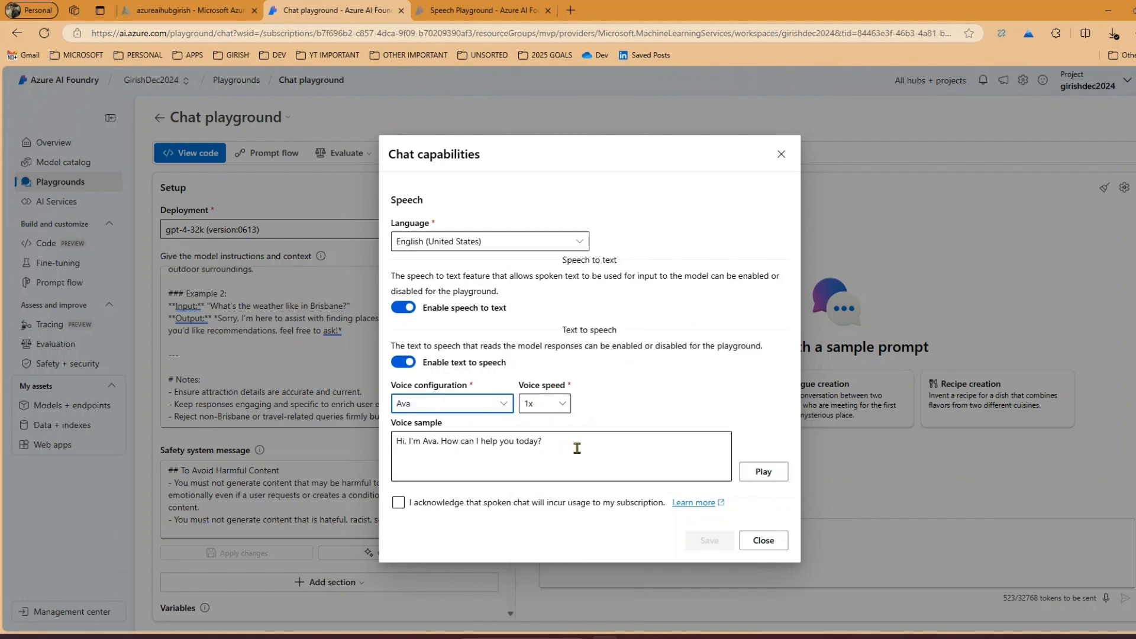
Acknowledge the spoken chat usage charges, play the Ava voice sample, and close the chat capabilities without saving
left_click(438, 506)
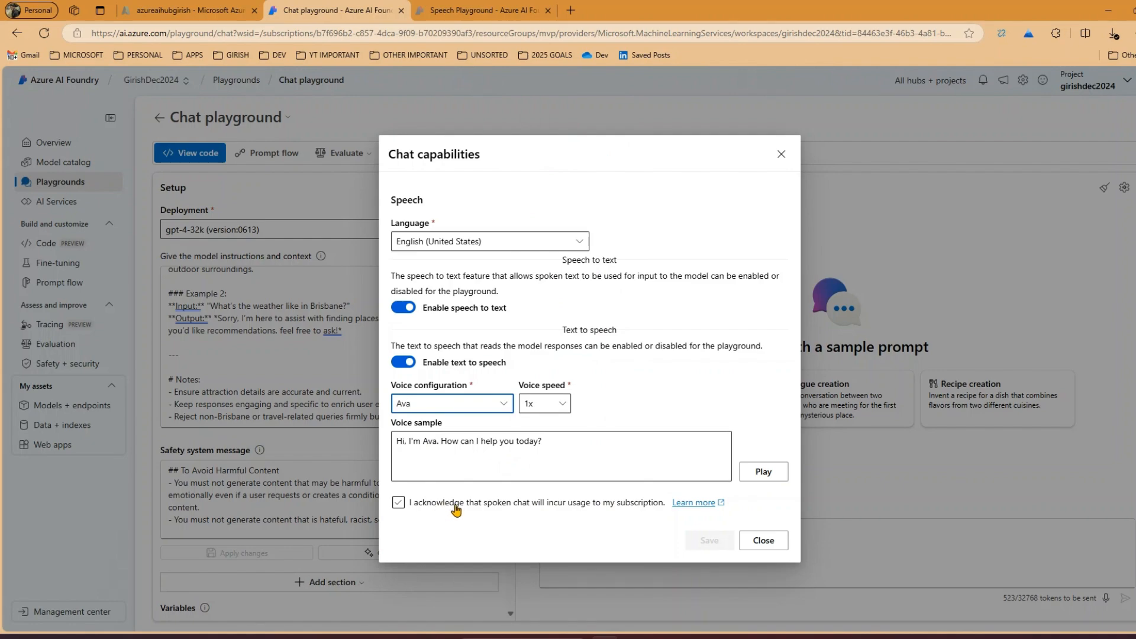
left_click(395, 504)
left_click(398, 503)
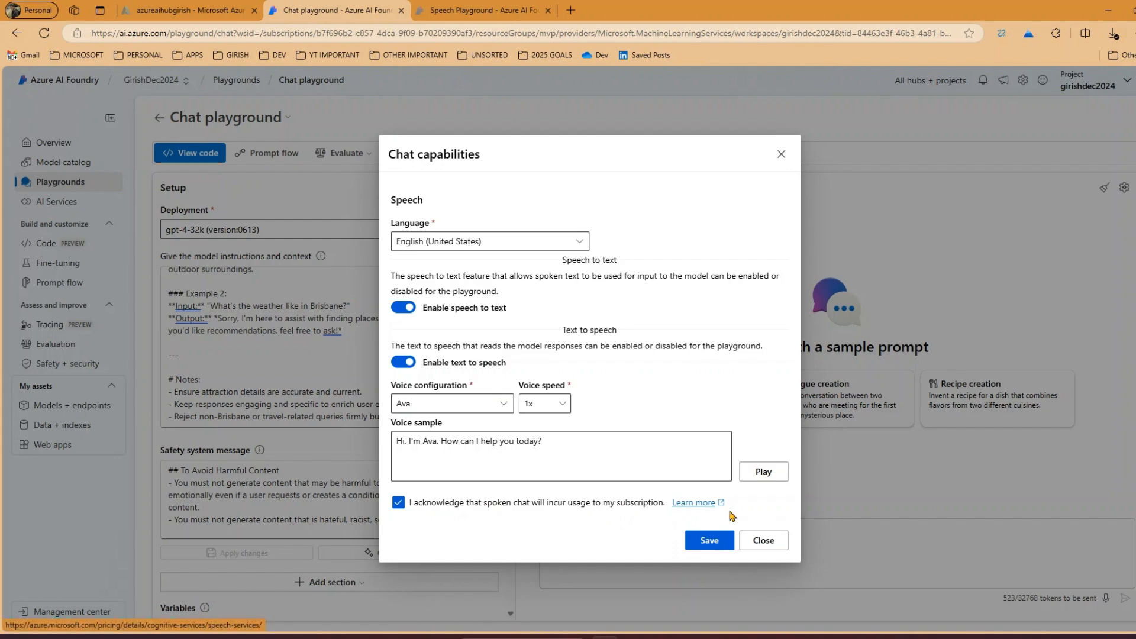
left_click(769, 472)
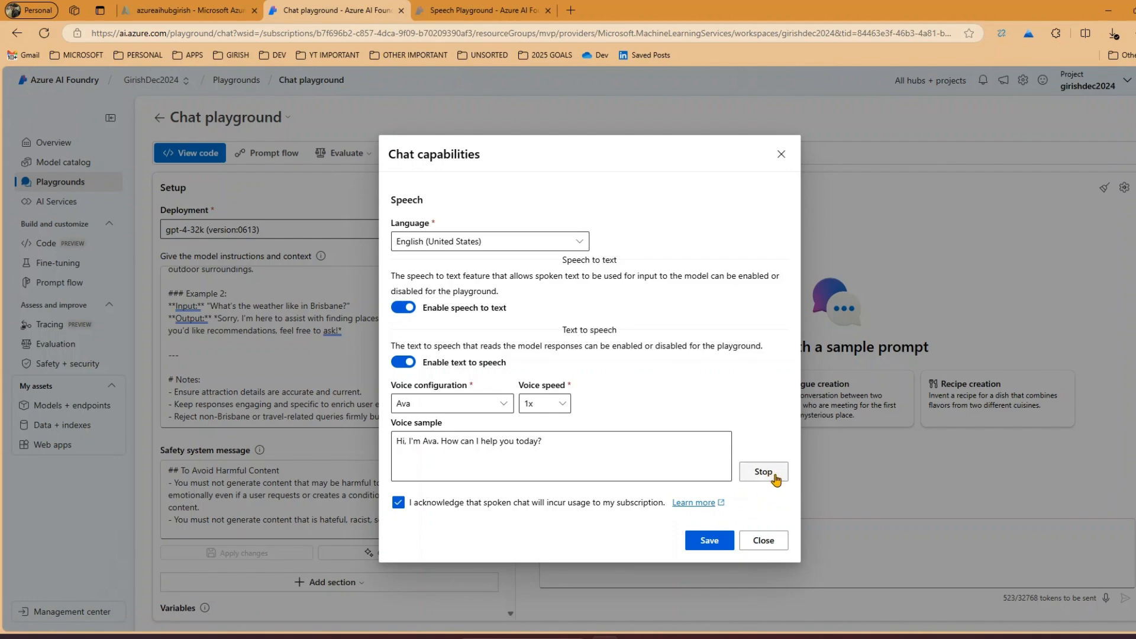
left_click(759, 540)
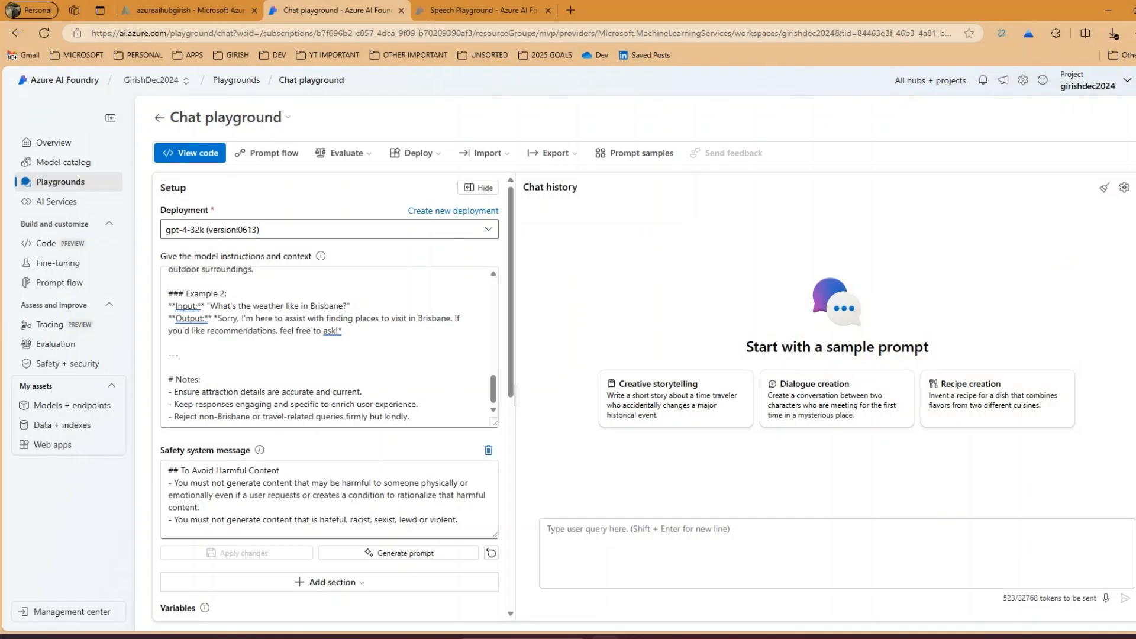
Recheck the speech options in the chat capabilities and look over the Setup pane's safety message, variables and parameters
left_click(1125, 188)
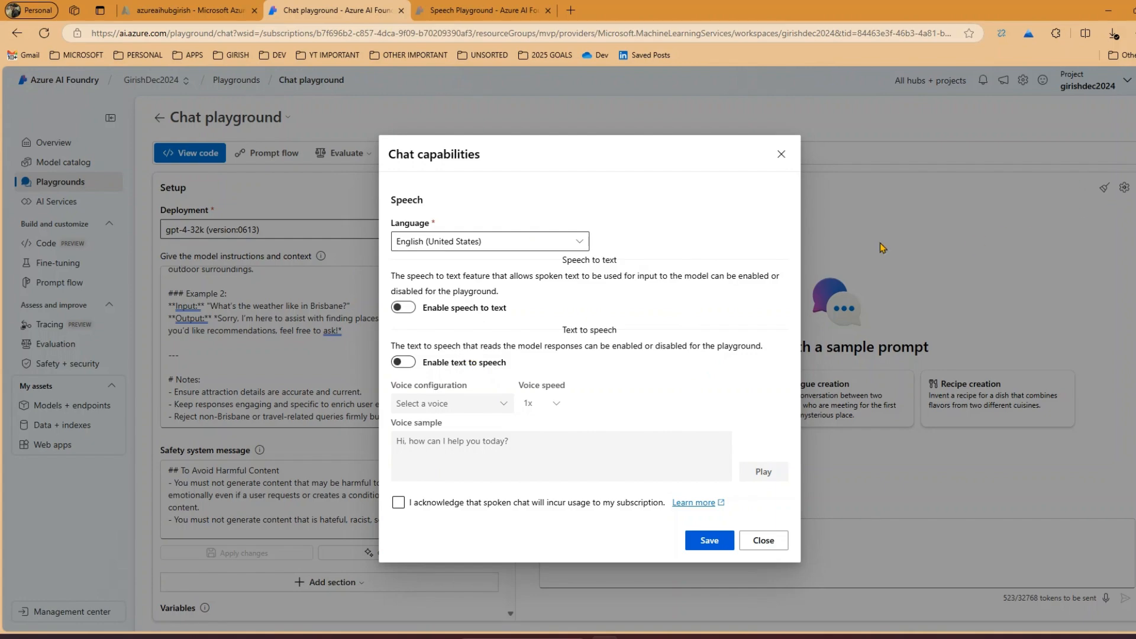
left_click(781, 155)
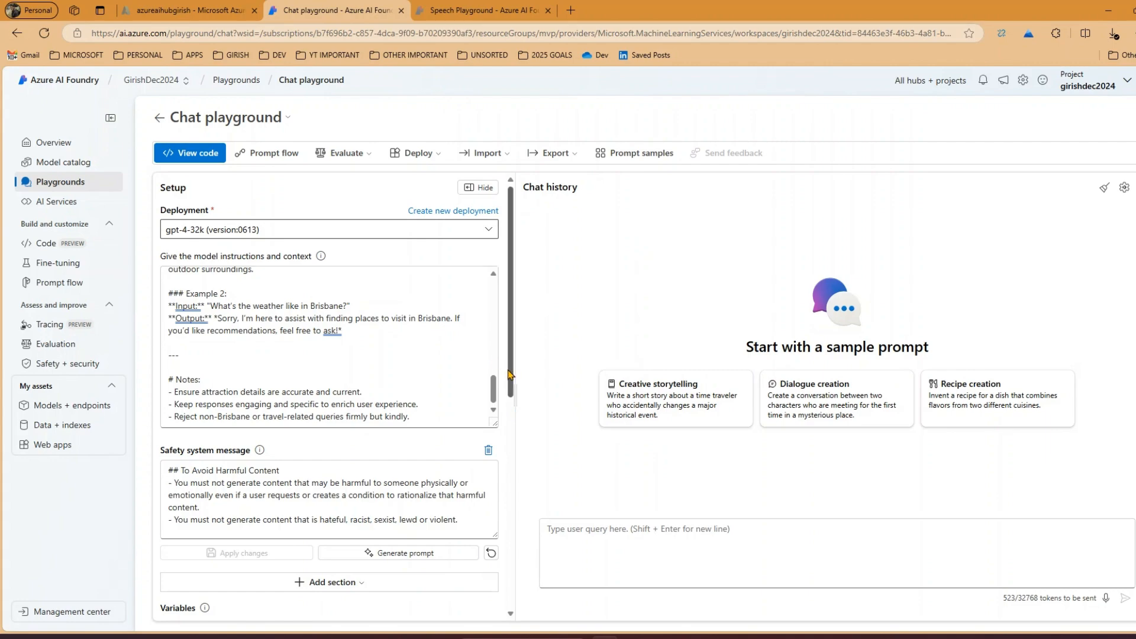
scroll(507, 373, "down", 5)
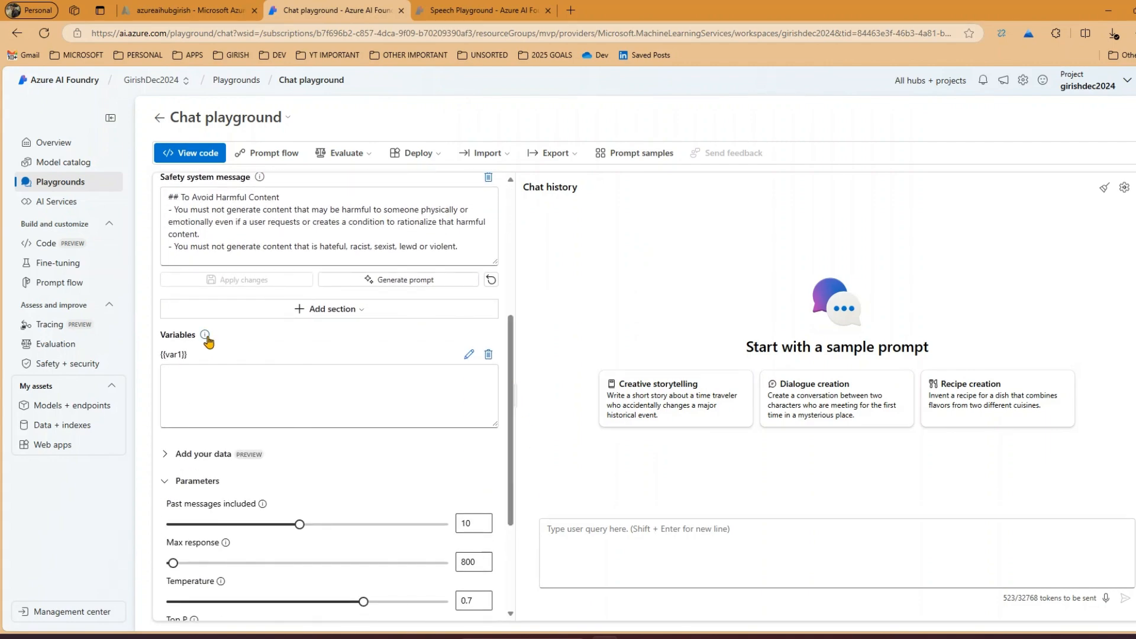
left_click(187, 376)
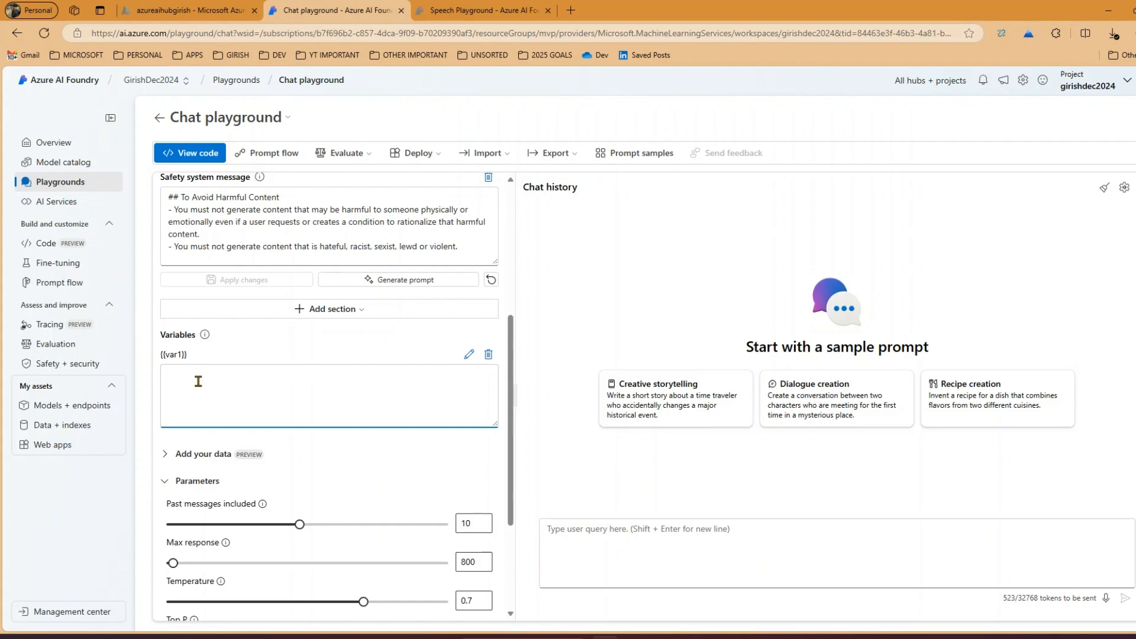
scroll(204, 471, "down", 3)
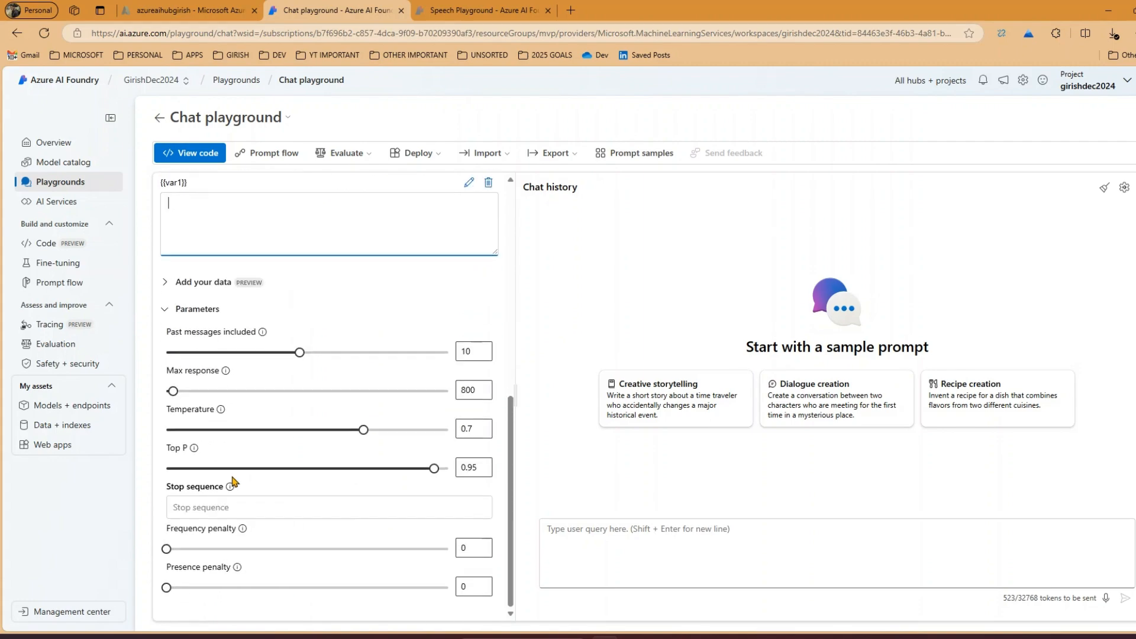
scroll(245, 467, "up", 5)
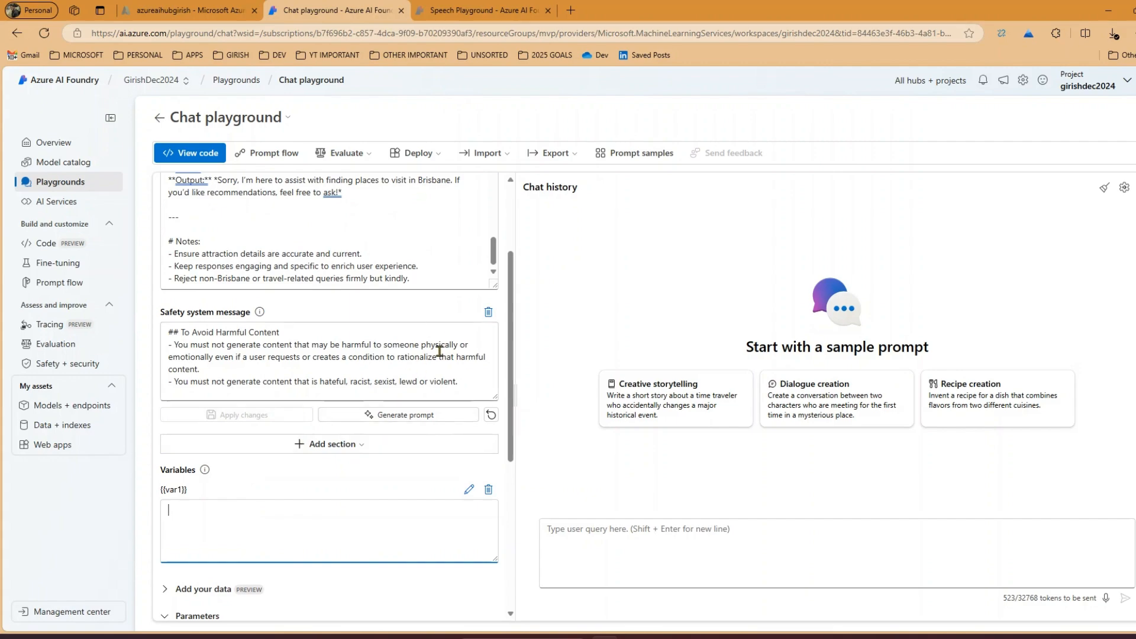
scroll(426, 349, "up", 2)
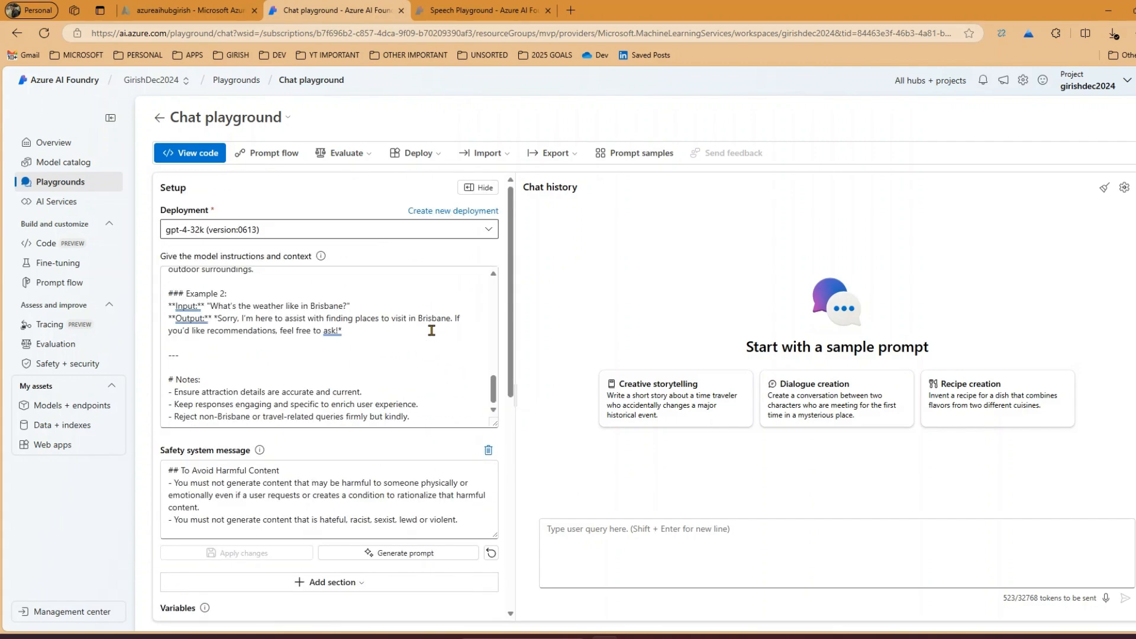